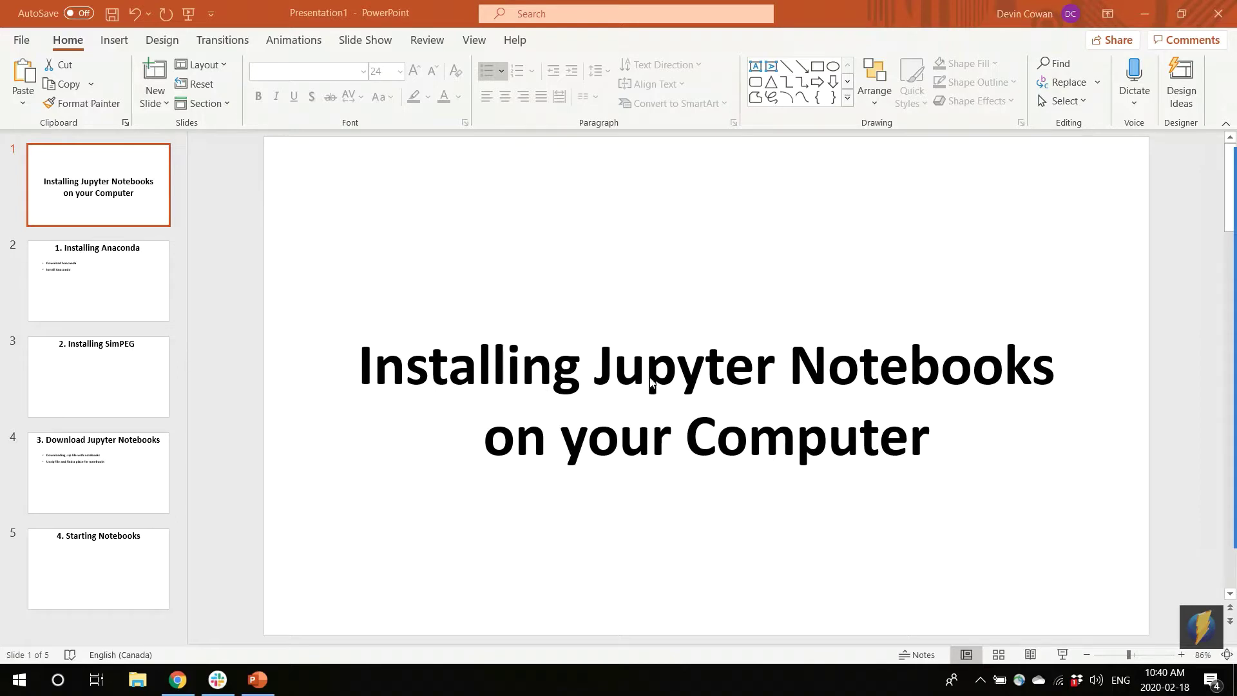
- Show the "1. Installing Anaconda" slide, and switch to Chrome to open the Anaconda download link in the Facebook group description
{"action": "left_click", "coordinate": [119, 283]}
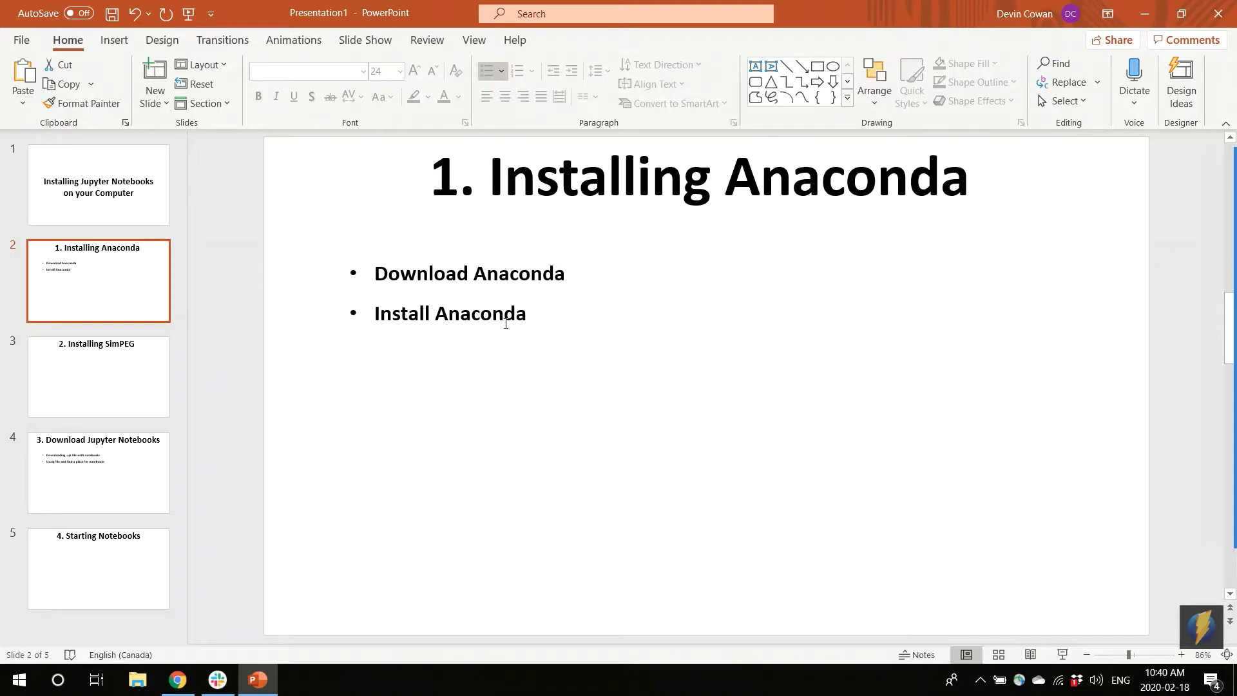
{"action": "left_click", "coordinate": [178, 679]}
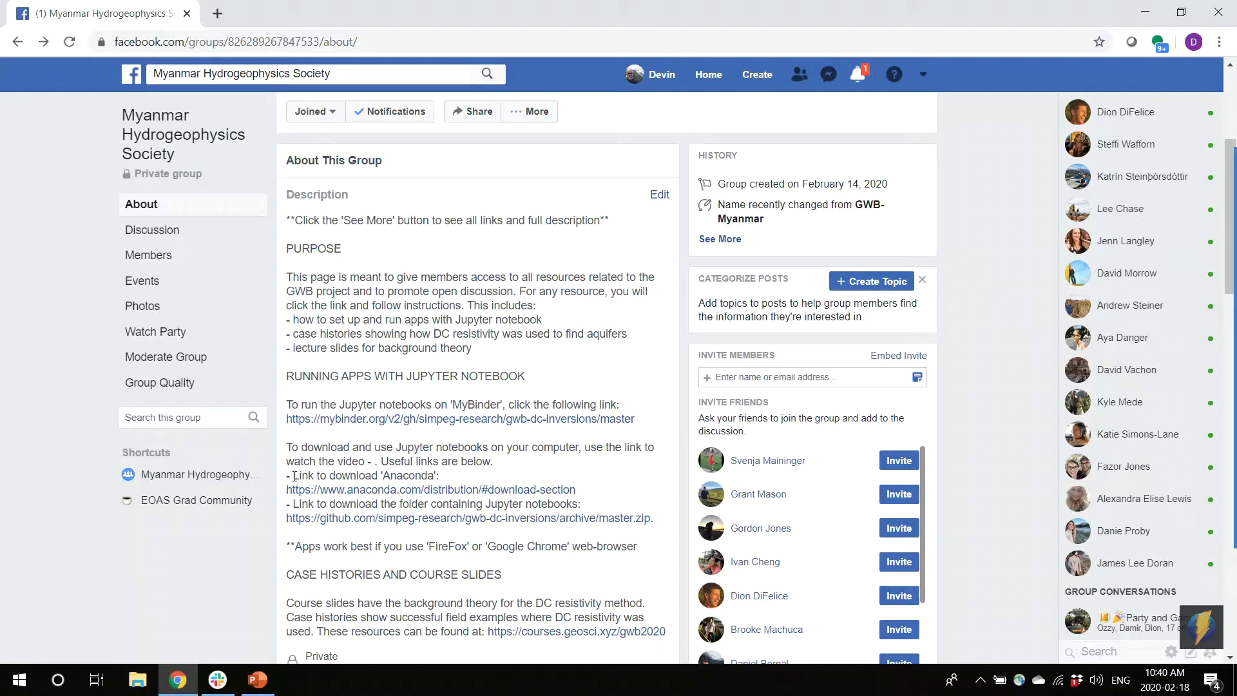
{"action": "left_click_drag", "start_coordinate": [294, 476], "coordinate": [467, 477]}
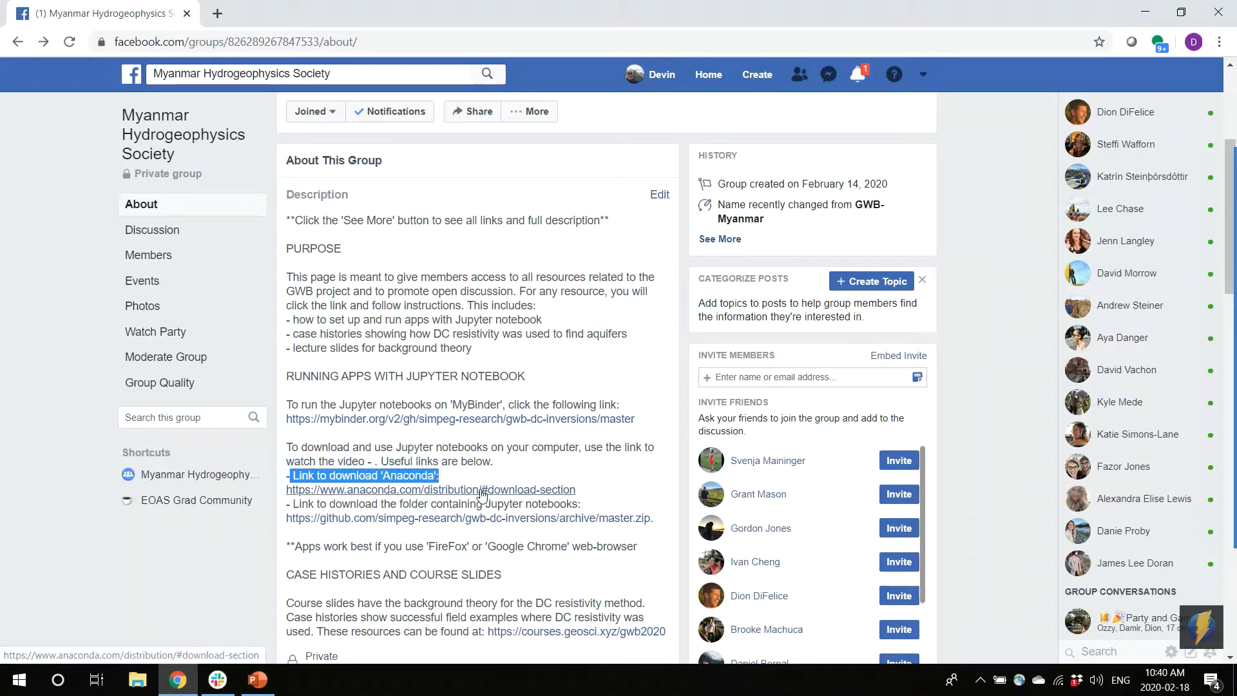
{"action": "left_click", "coordinate": [482, 494]}
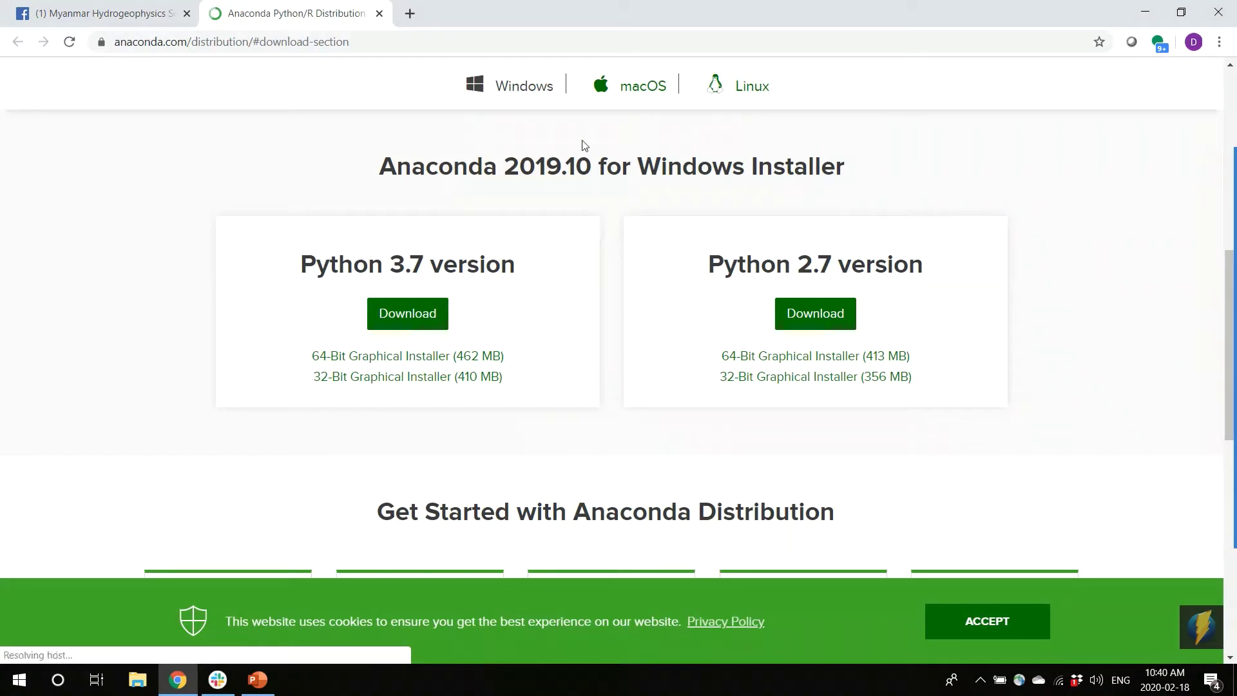
- Search Google for "download anaconda" in a new browser tab and open the download section of the Anaconda Distribution page
{"action": "left_click", "coordinate": [415, 14]}
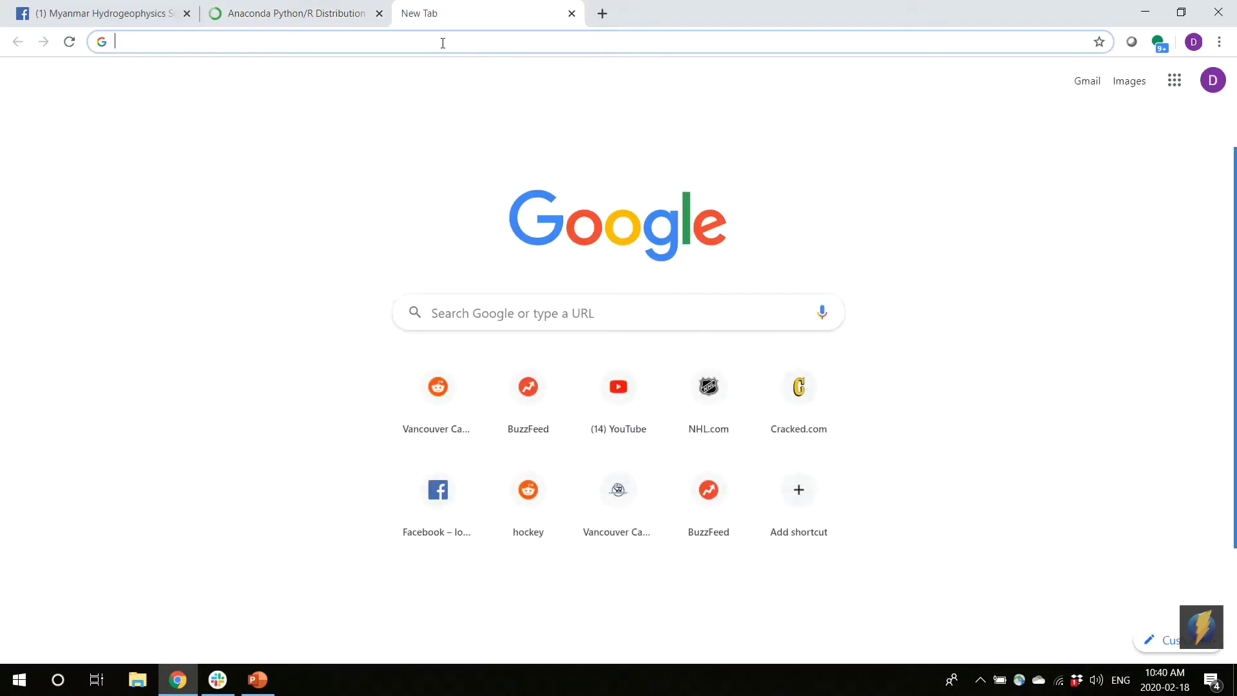
{"action": "type", "text": "download ana"}
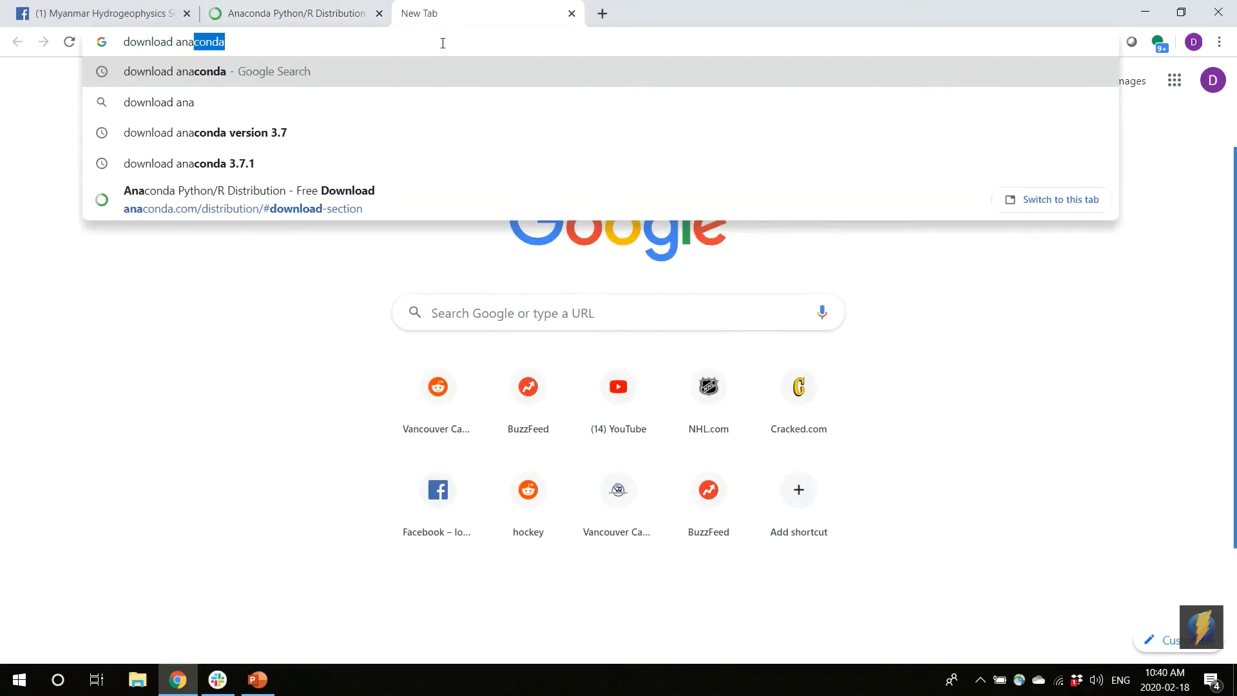
{"action": "type", "text": "conda"}
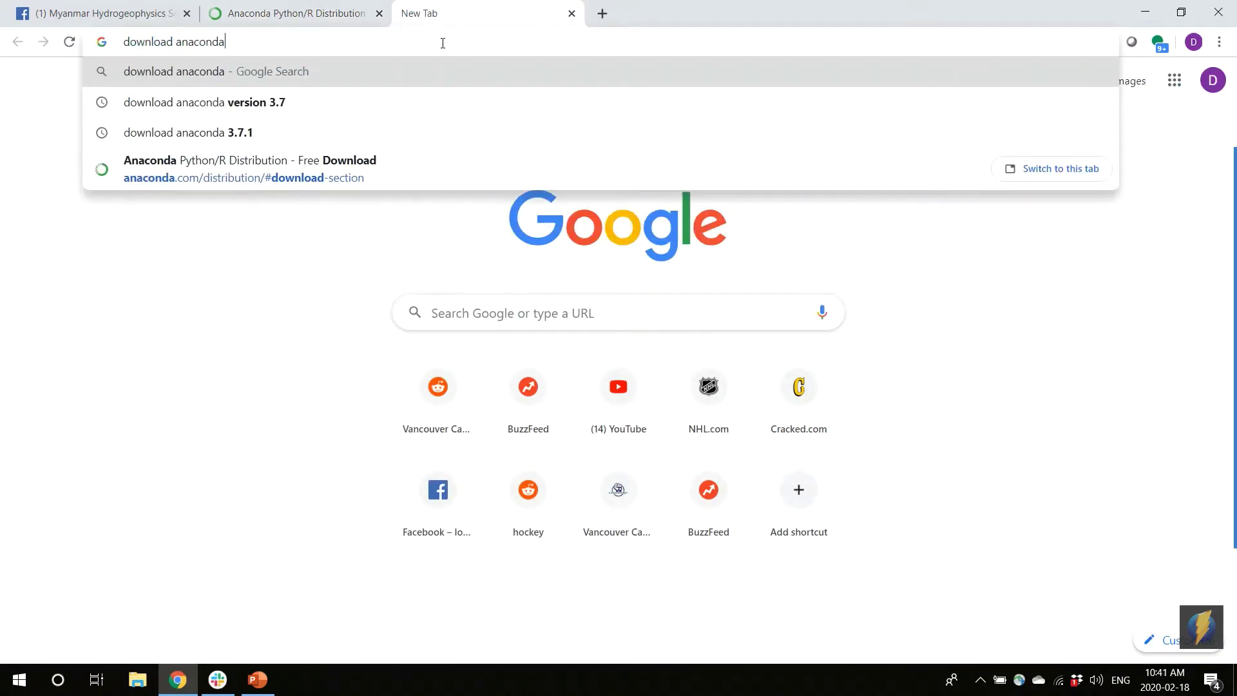
{"action": "key", "text": "Return"}
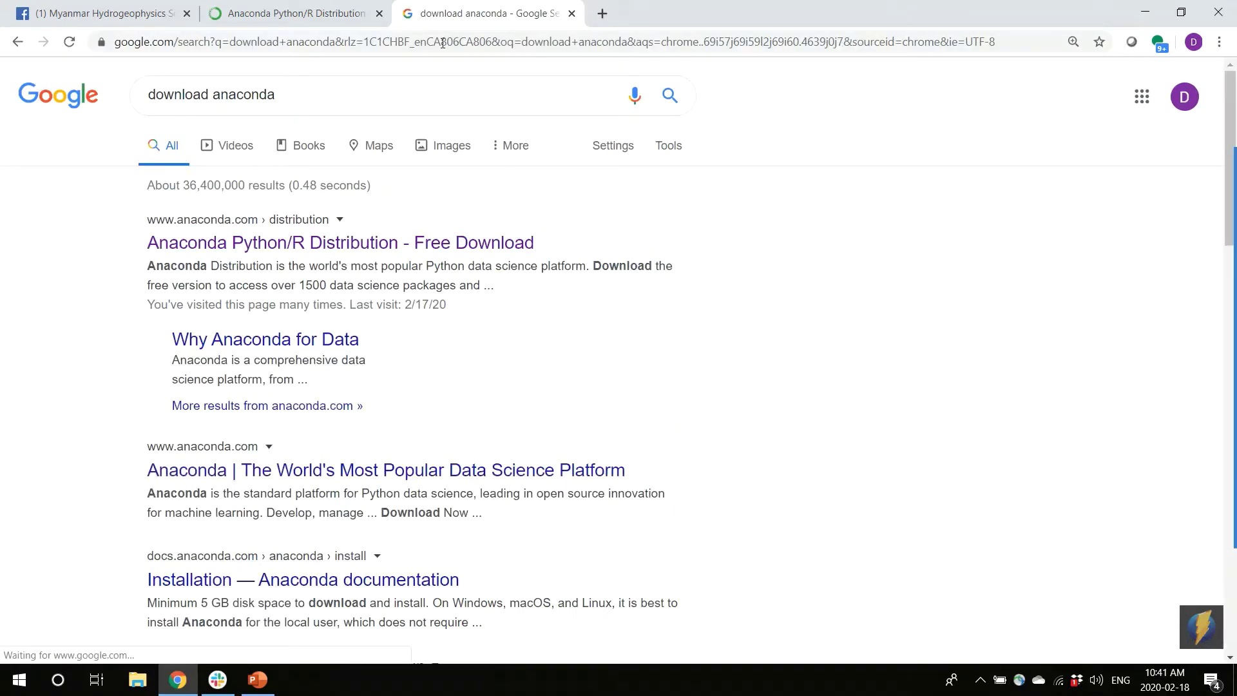
{"action": "left_click", "coordinate": [358, 248]}
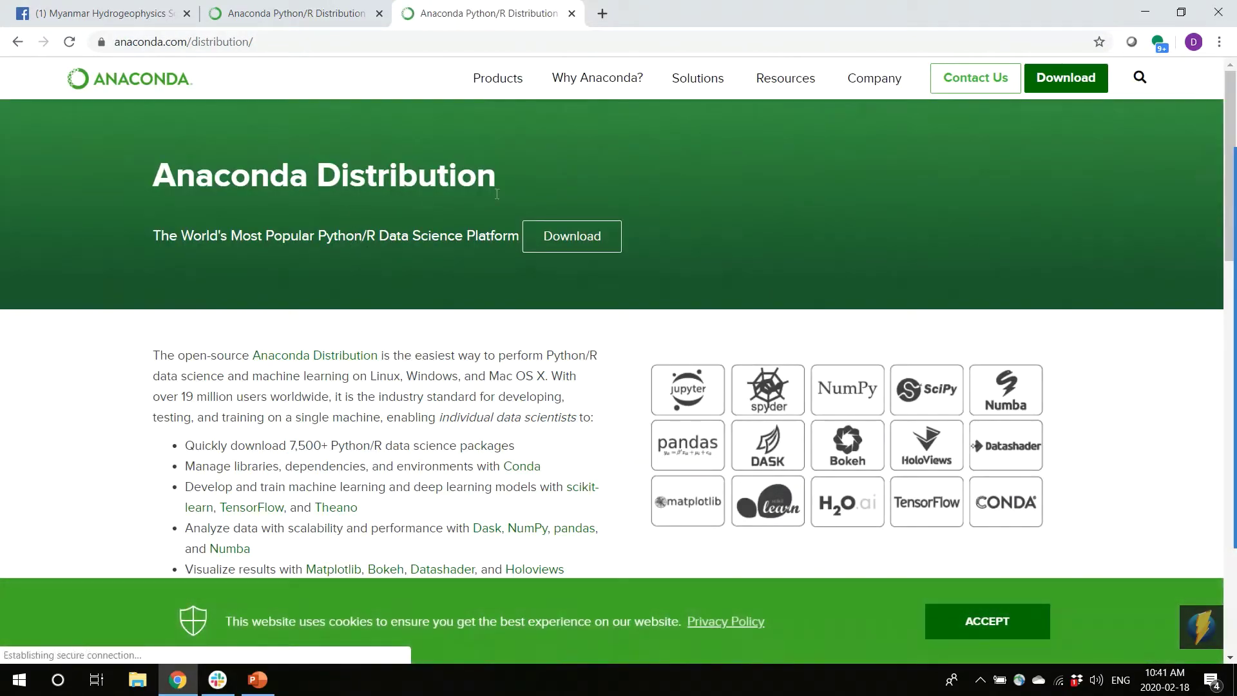
{"action": "left_click", "coordinate": [574, 238]}
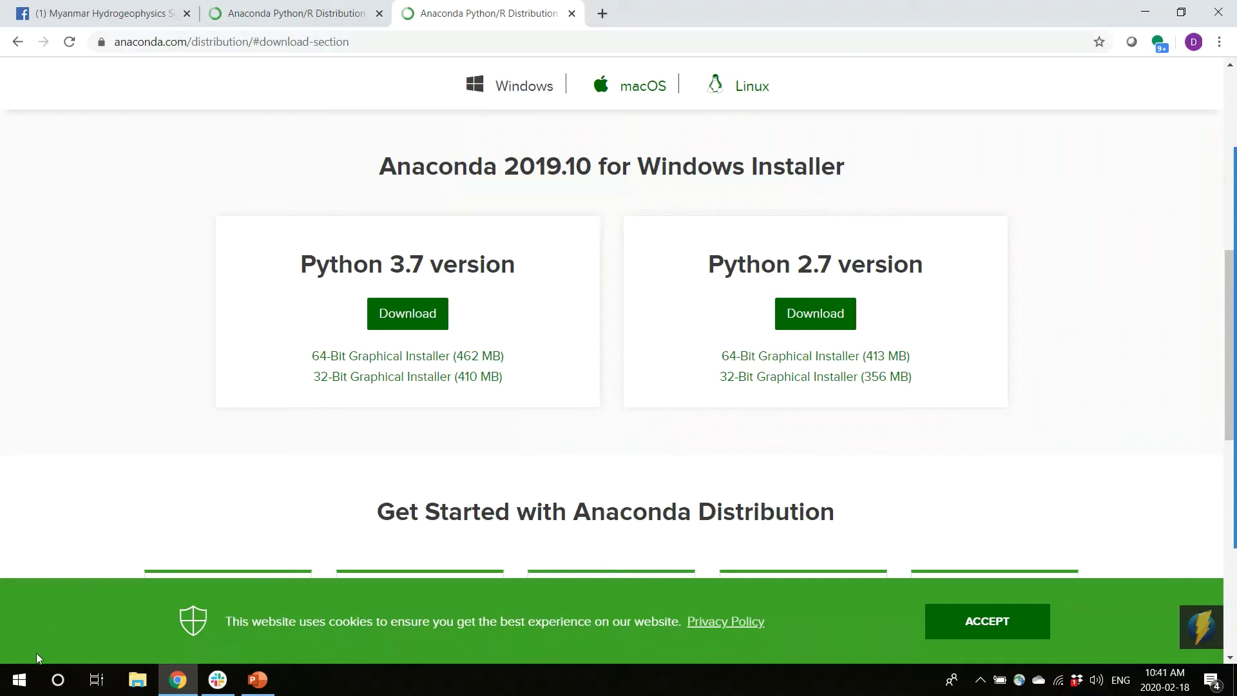
- Search Windows for "operating system" and open the About your PC settings
{"action": "left_click", "coordinate": [20, 679]}
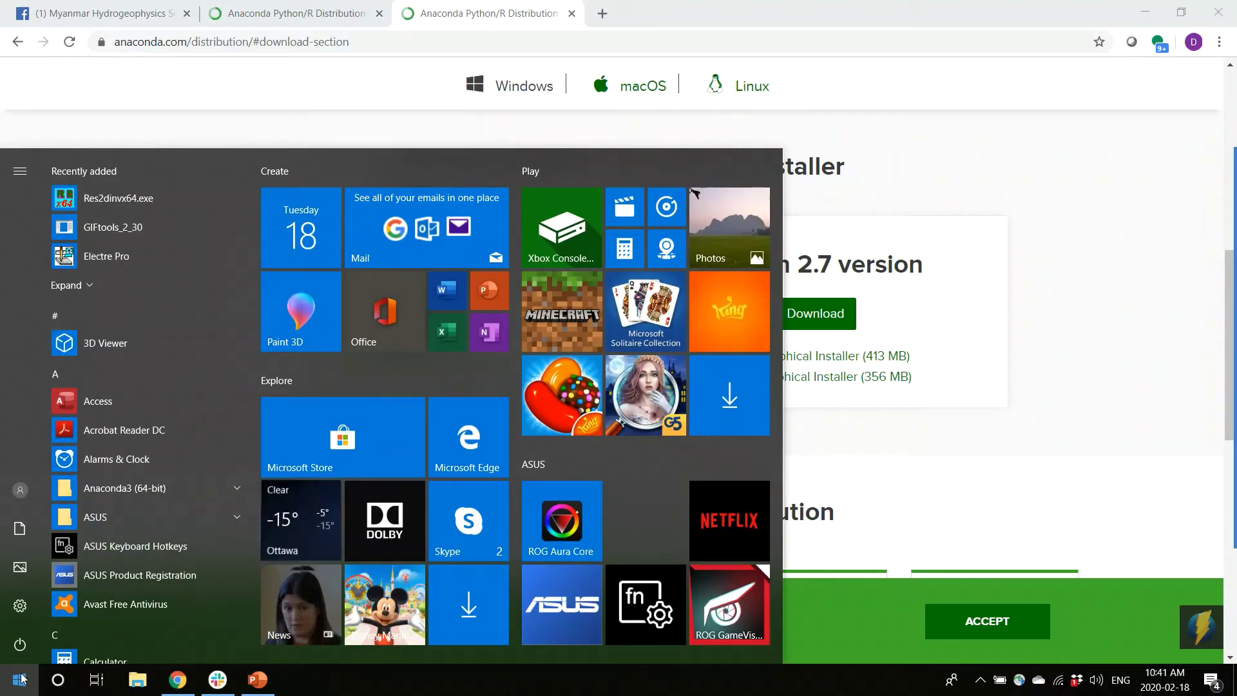
{"action": "type", "text": "operatin"}
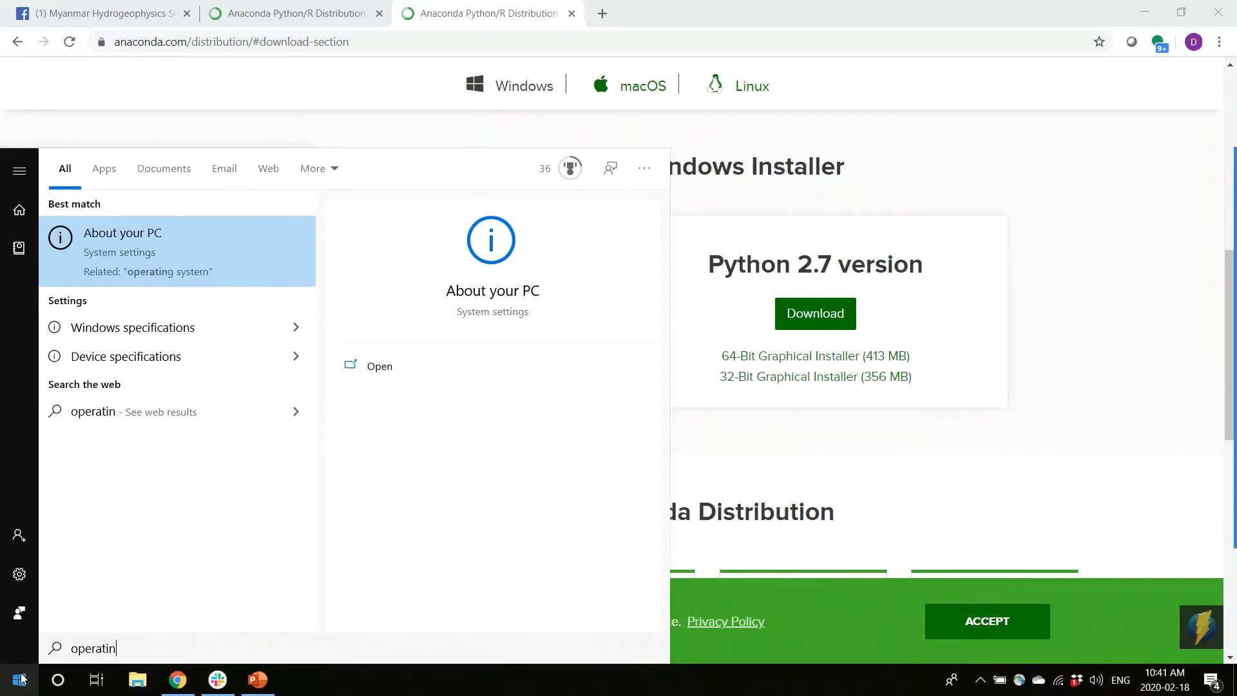
{"action": "type", "text": "g system"}
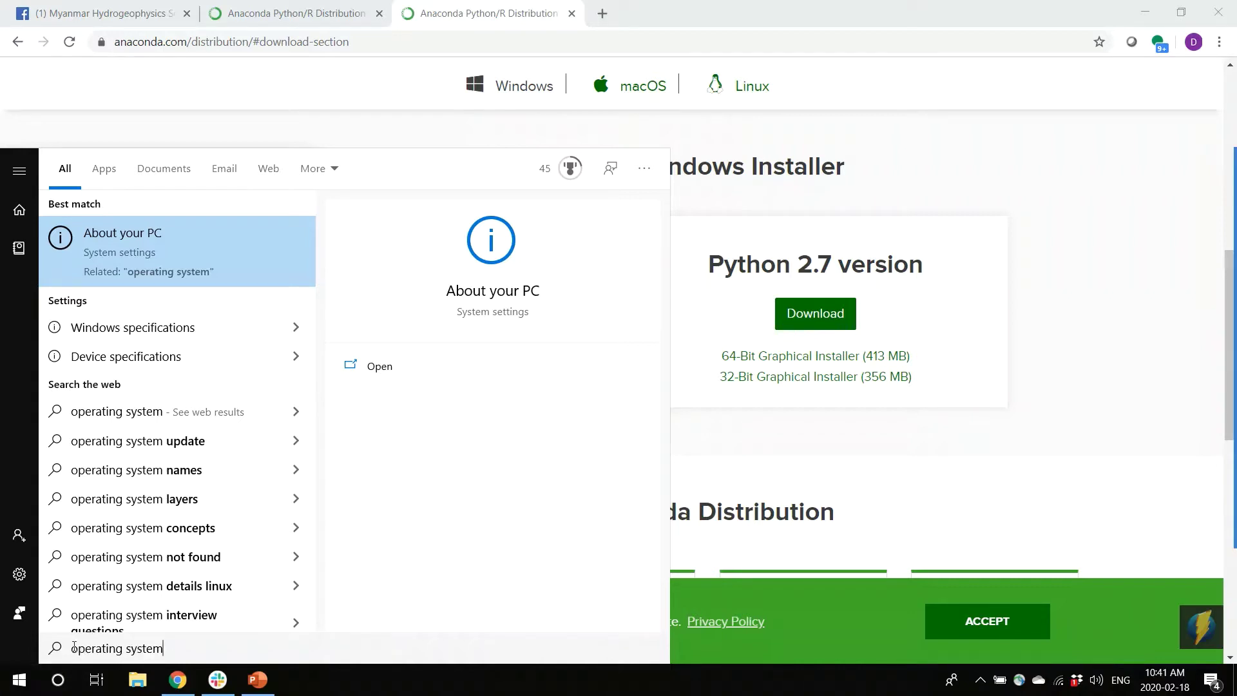
{"action": "left_click", "coordinate": [133, 240]}
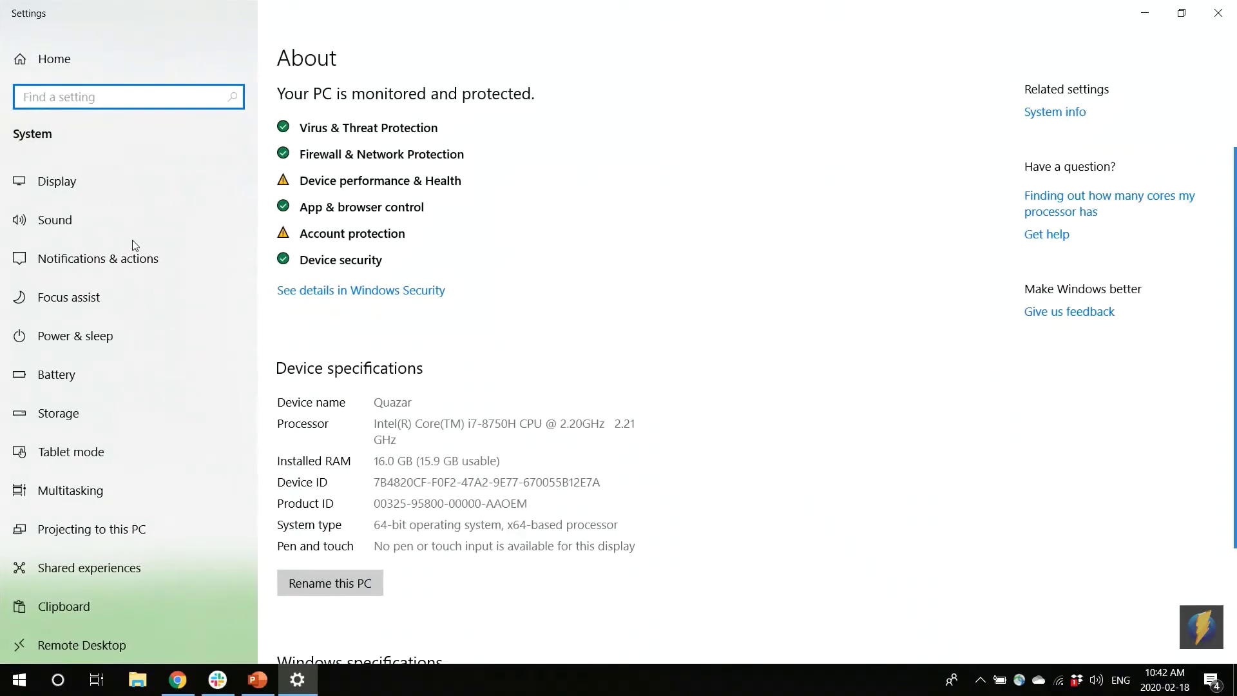
- Search Windows for "64 bit or 32 bit", check the system type in the device specifications, and close Settings
{"action": "left_click", "coordinate": [18, 680]}
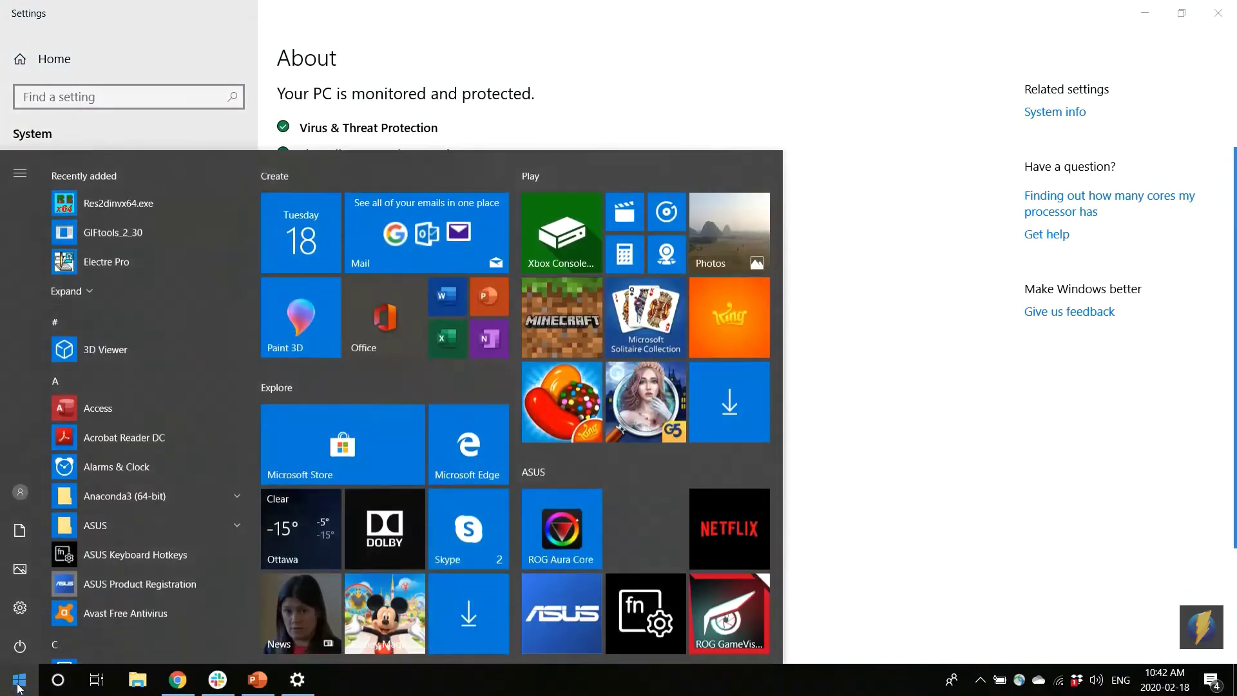
{"action": "type", "text": "64"}
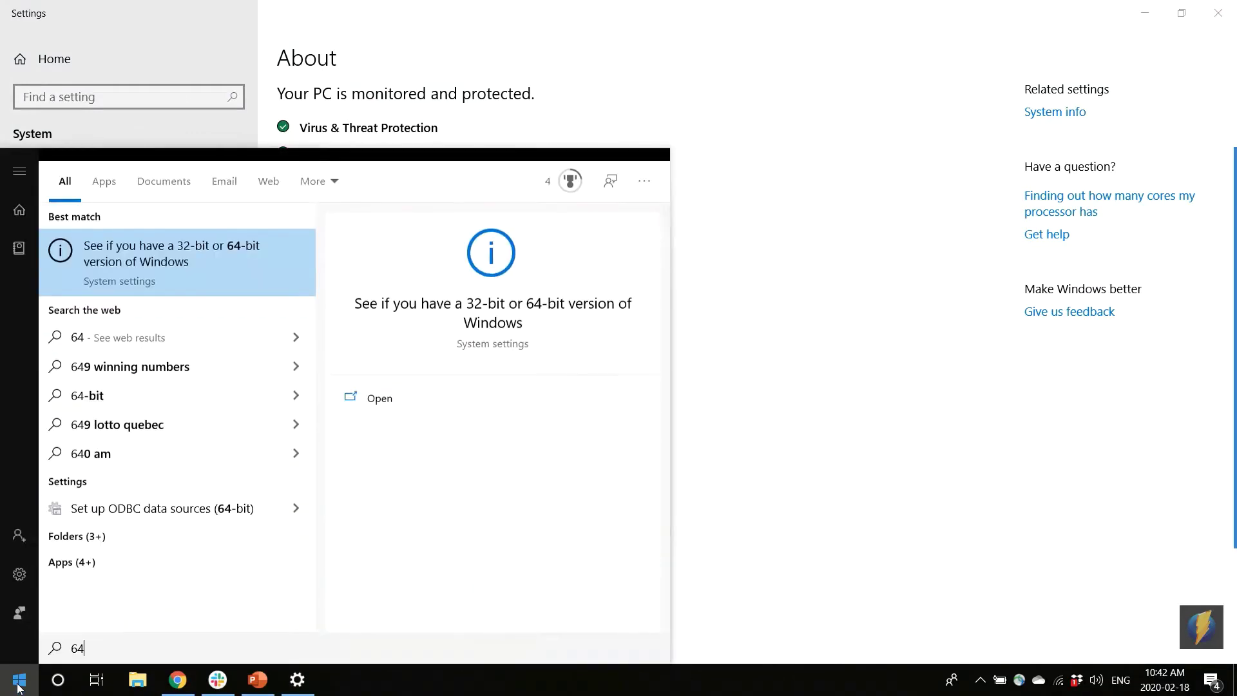
{"action": "type", "text": " bit or 32 "}
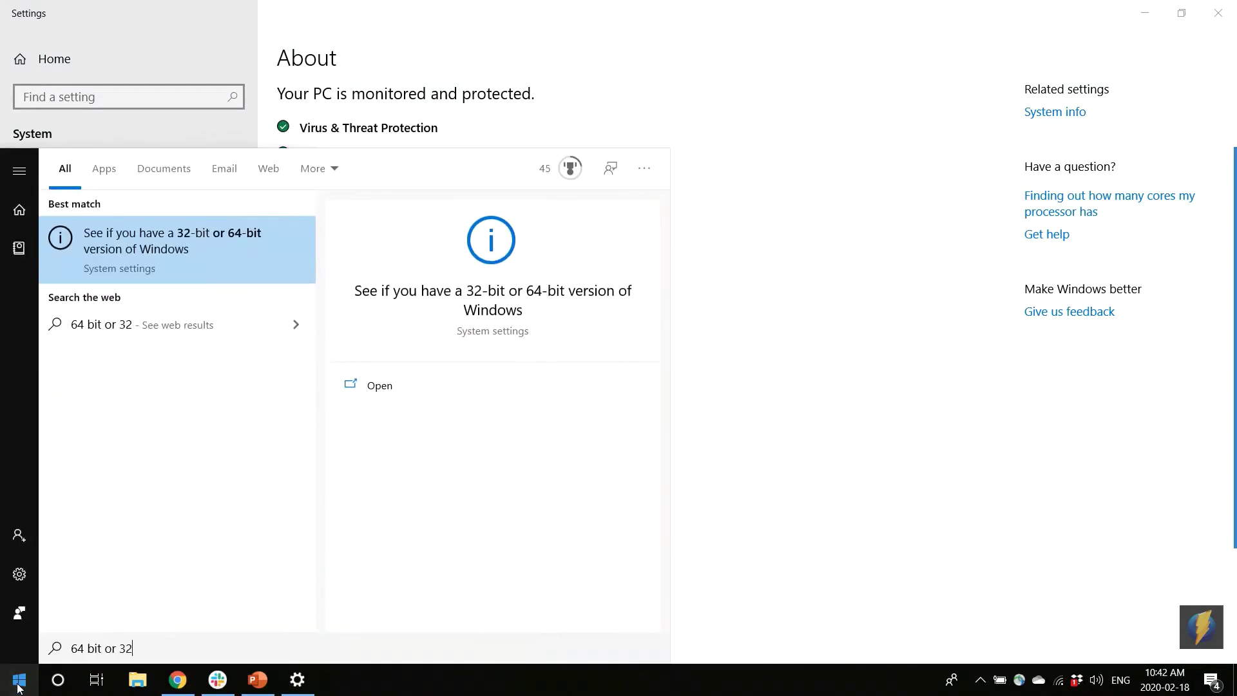
{"action": "type", "text": "bit"}
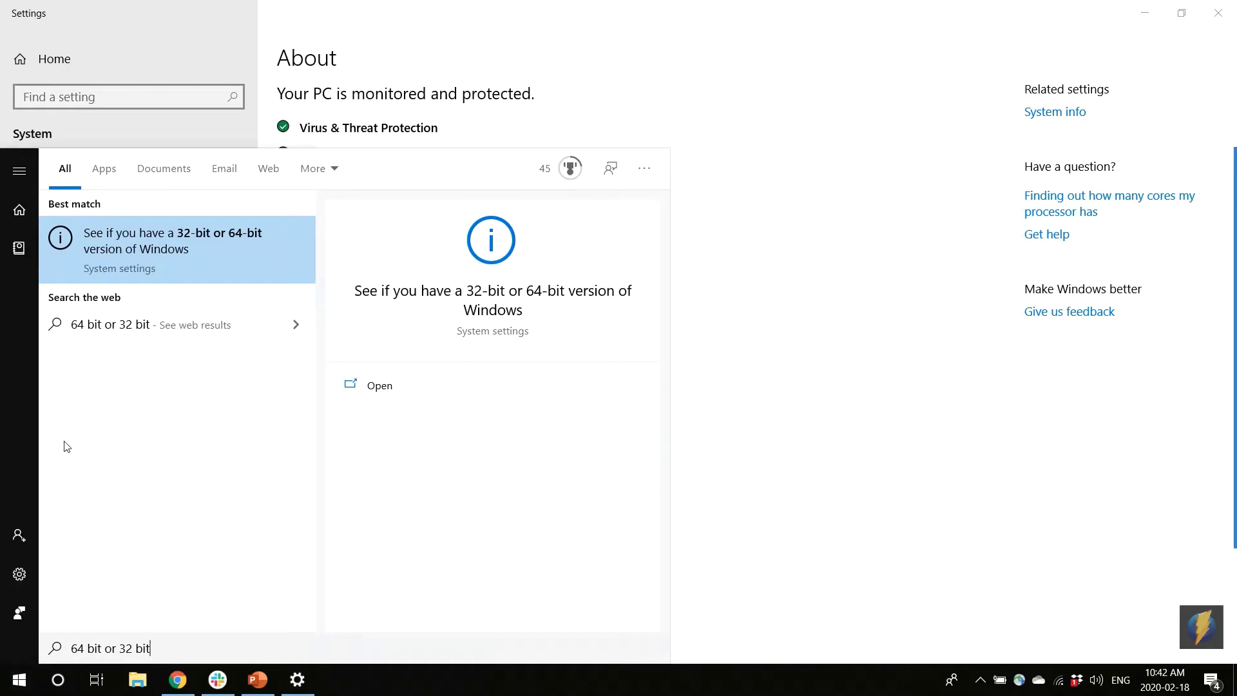
{"action": "left_click", "coordinate": [141, 248]}
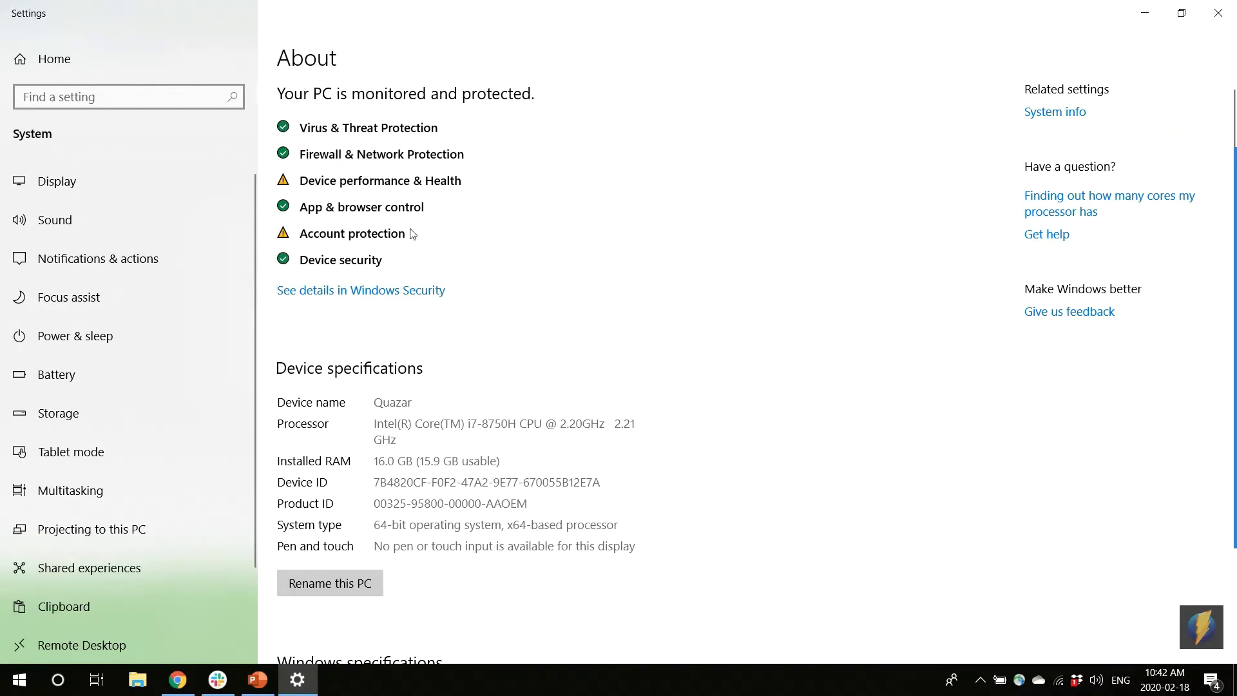
{"action": "scroll", "coordinate": [409, 263], "scroll_direction": "down", "scroll_amount": 3}
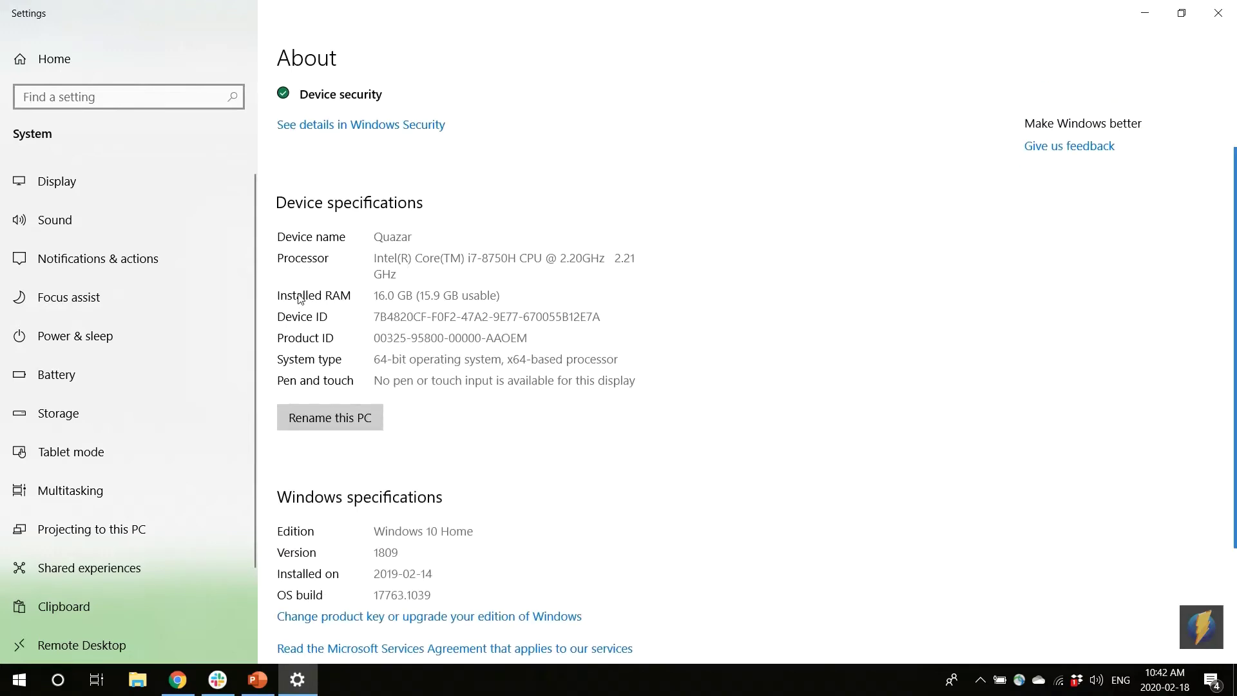
{"action": "left_click", "coordinate": [276, 364]}
{"action": "left_click", "coordinate": [1216, 12]}
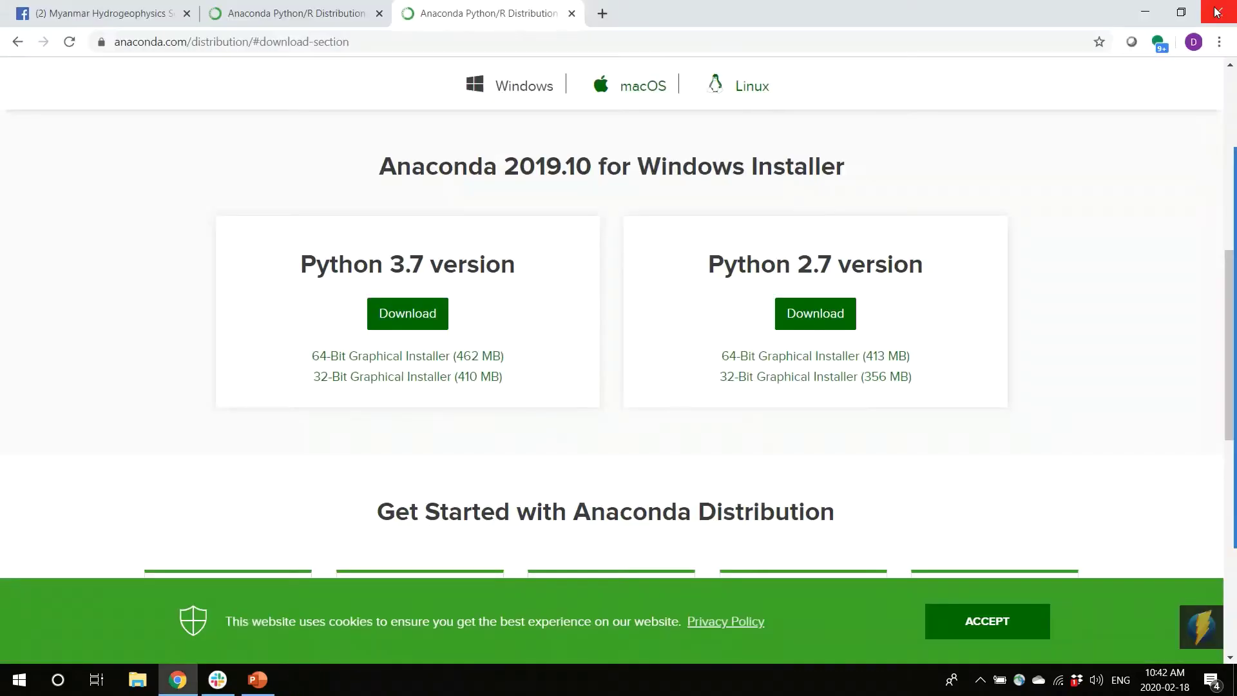
- Download the 64-Bit Graphical Installer of Anaconda 2019.10 for Python 3.7 and launch it
{"action": "left_click", "coordinate": [367, 359]}
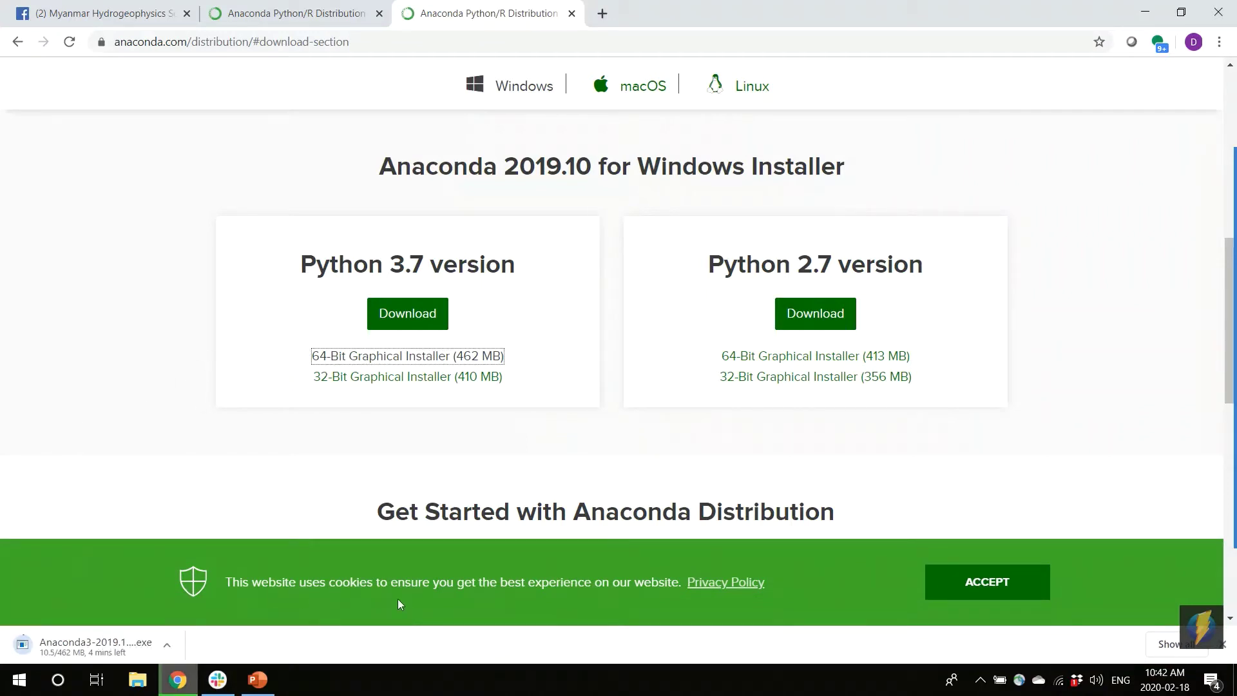
{"action": "mouse_move", "coordinate": [1229, 239]}
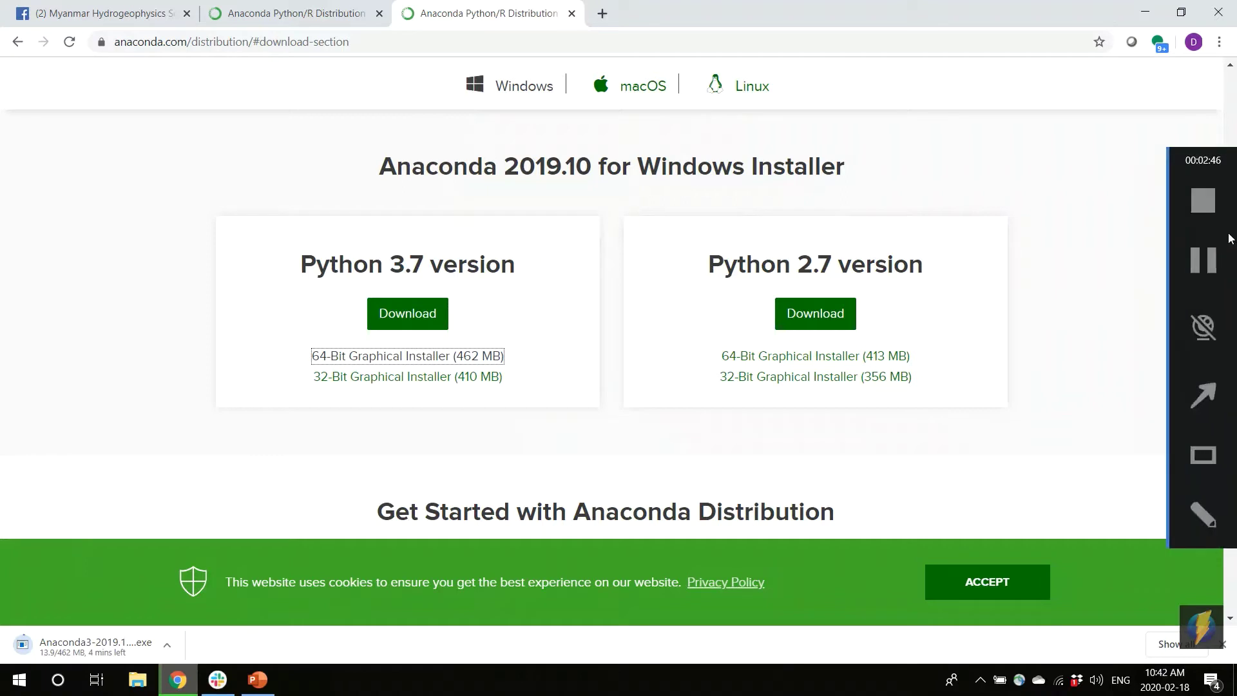
{"action": "left_click", "coordinate": [1203, 261]}
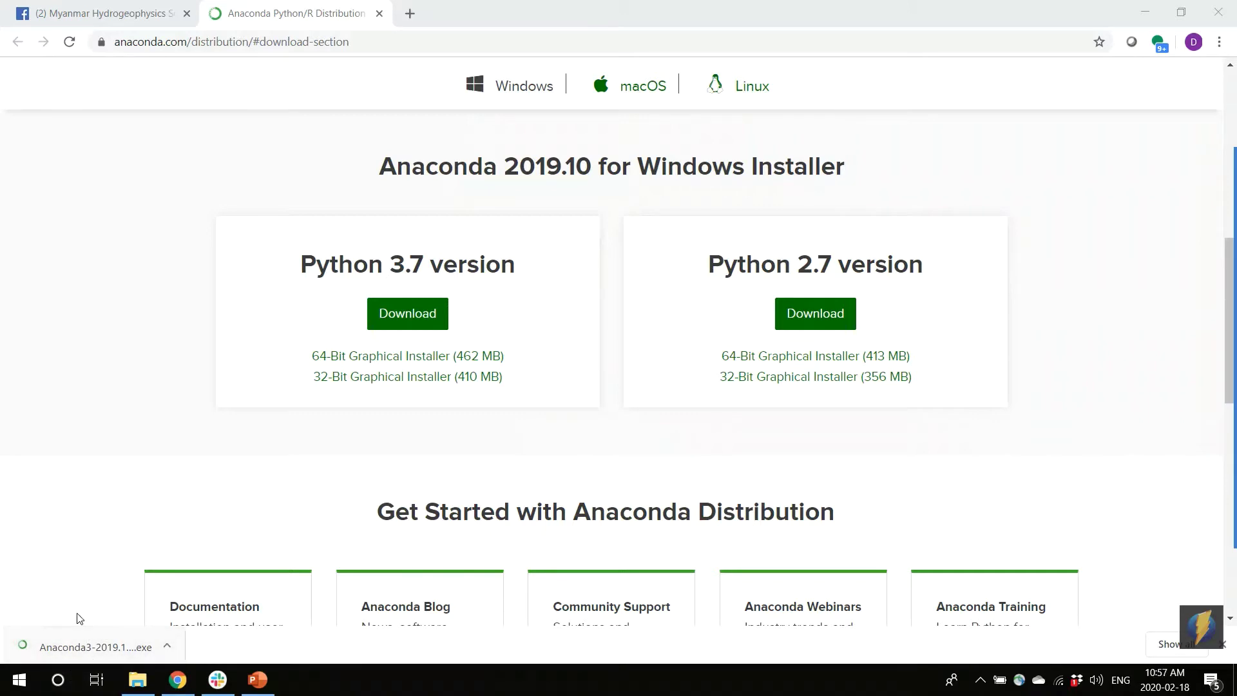
{"action": "left_click", "coordinate": [71, 650]}
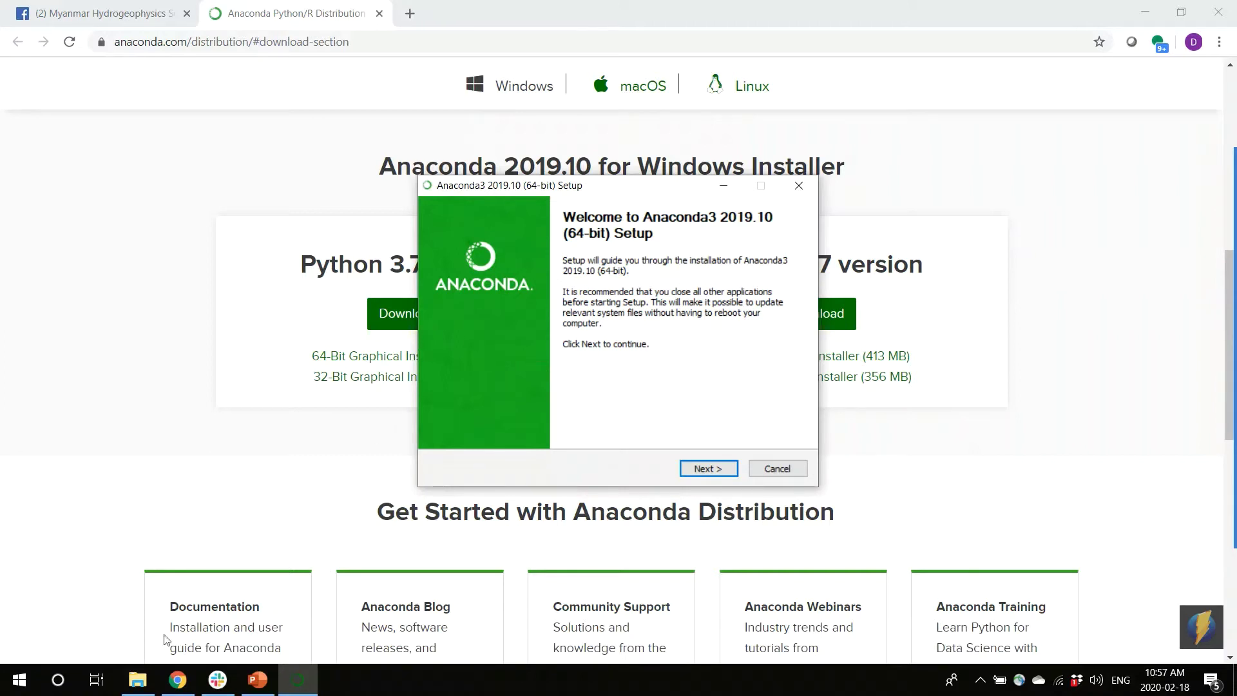
- Look up the Anaconda installer file in the Downloads folder and close the File Explorer window
{"action": "left_click", "coordinate": [20, 680]}
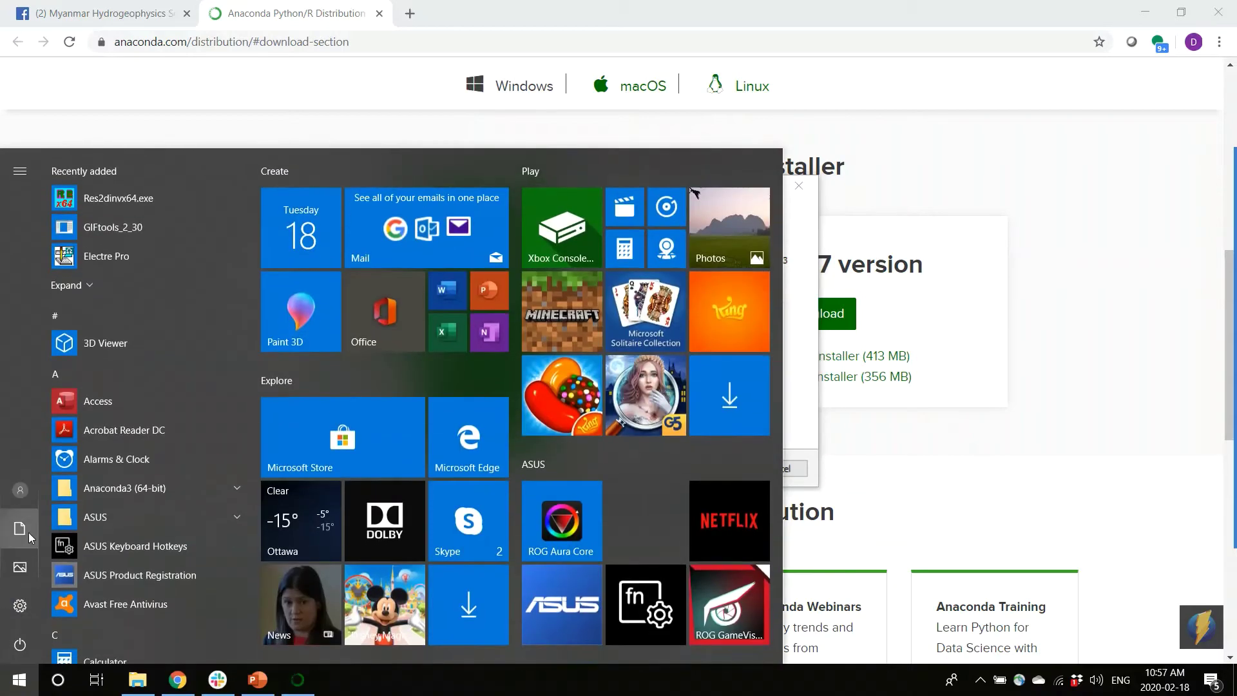
{"action": "left_click", "coordinate": [28, 532]}
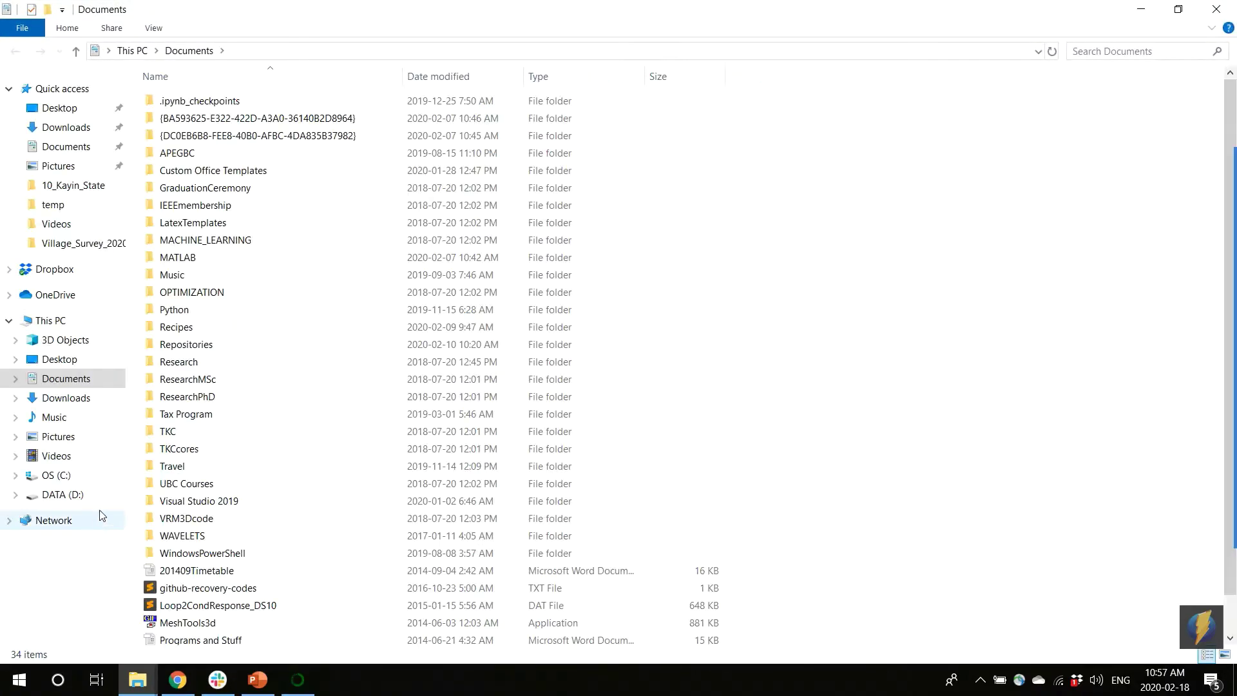
{"action": "left_click", "coordinate": [67, 127]}
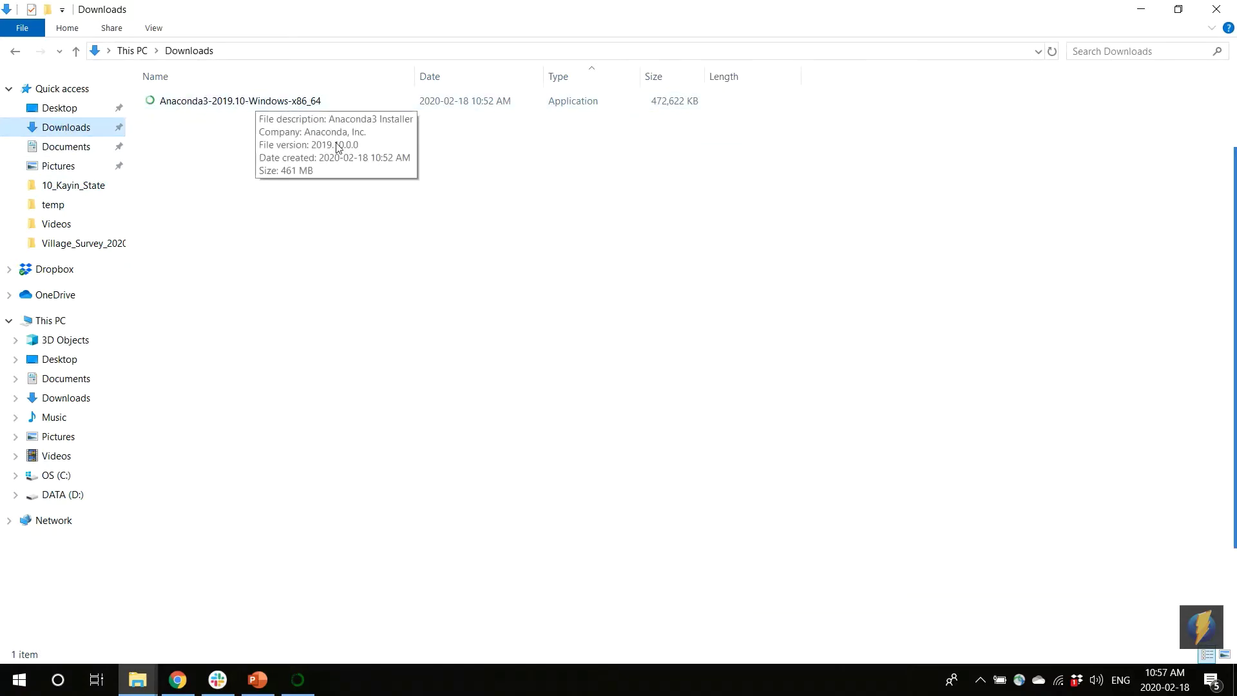
{"action": "left_click", "coordinate": [1215, 9]}
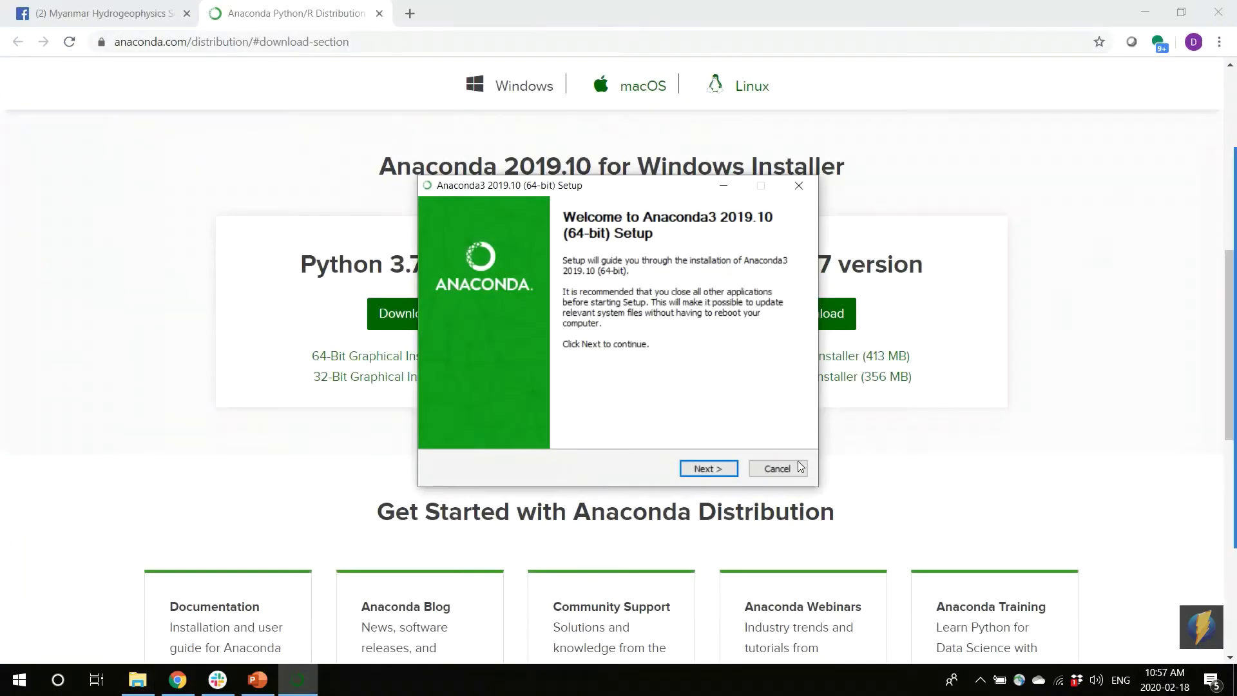
- Accept the Anaconda license agreement, choose installation for All Users, and try to continue with the destination folder C:\ProgramData\Anaconda3
{"action": "left_click", "coordinate": [708, 468]}
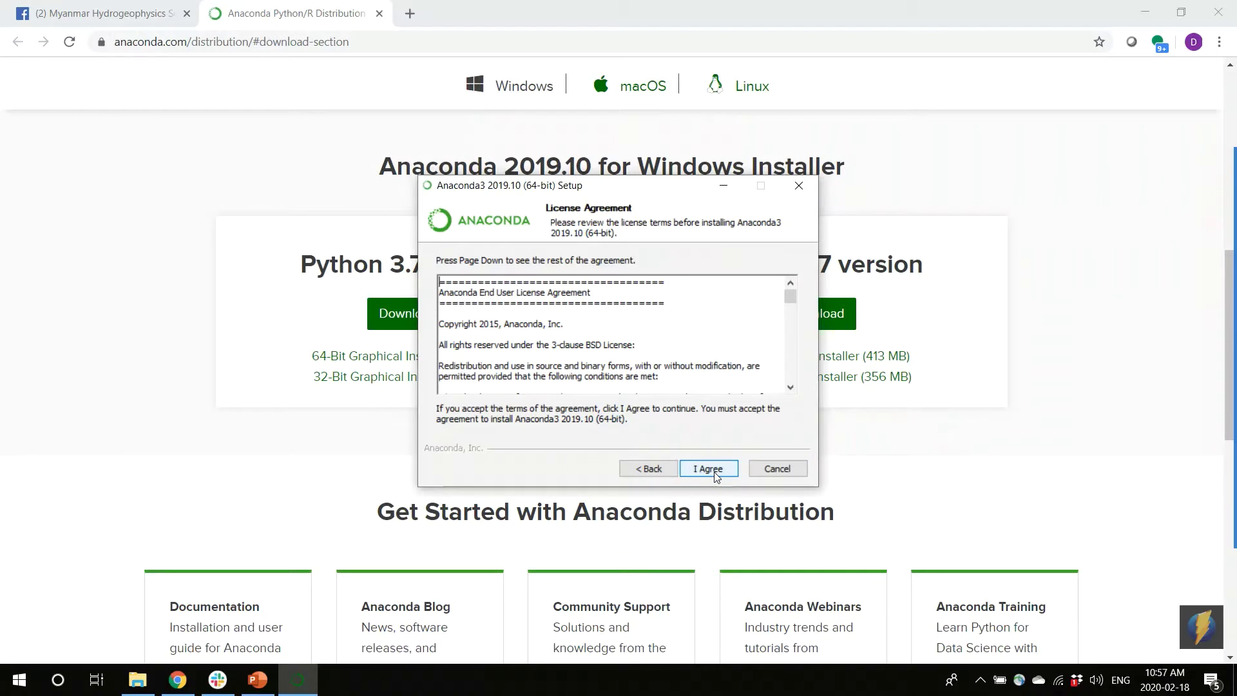
{"action": "left_click", "coordinate": [713, 471]}
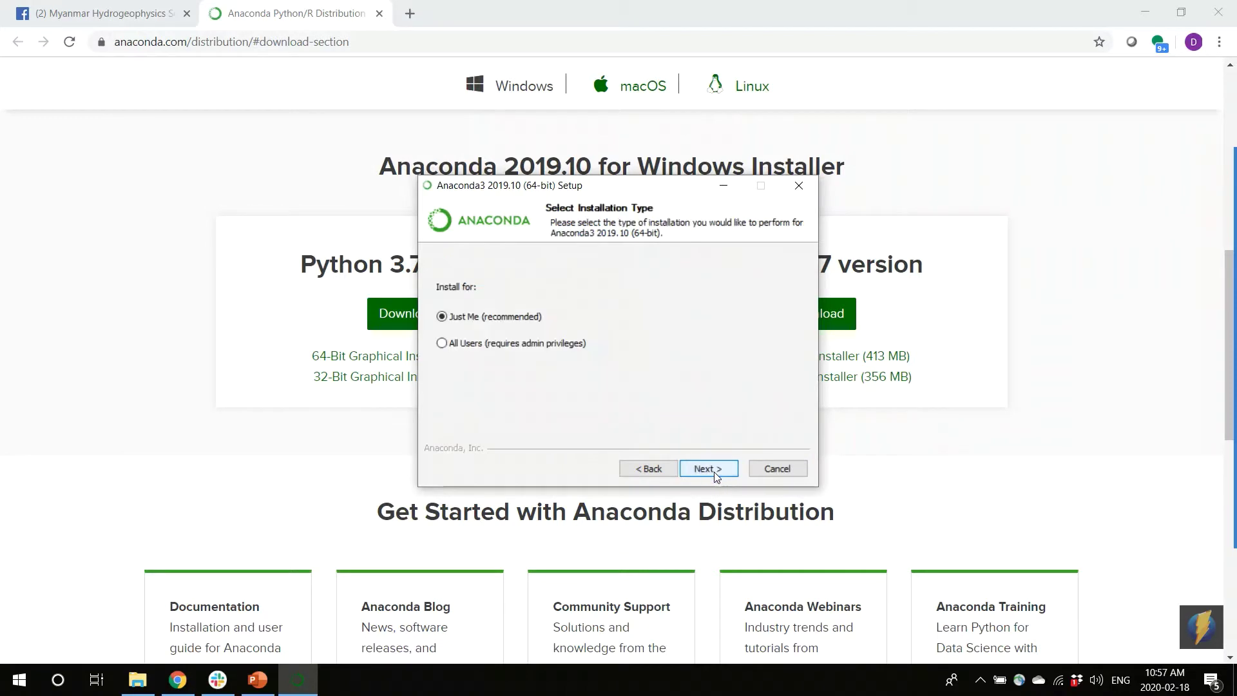
{"action": "left_click", "coordinate": [442, 343]}
{"action": "left_click", "coordinate": [706, 468]}
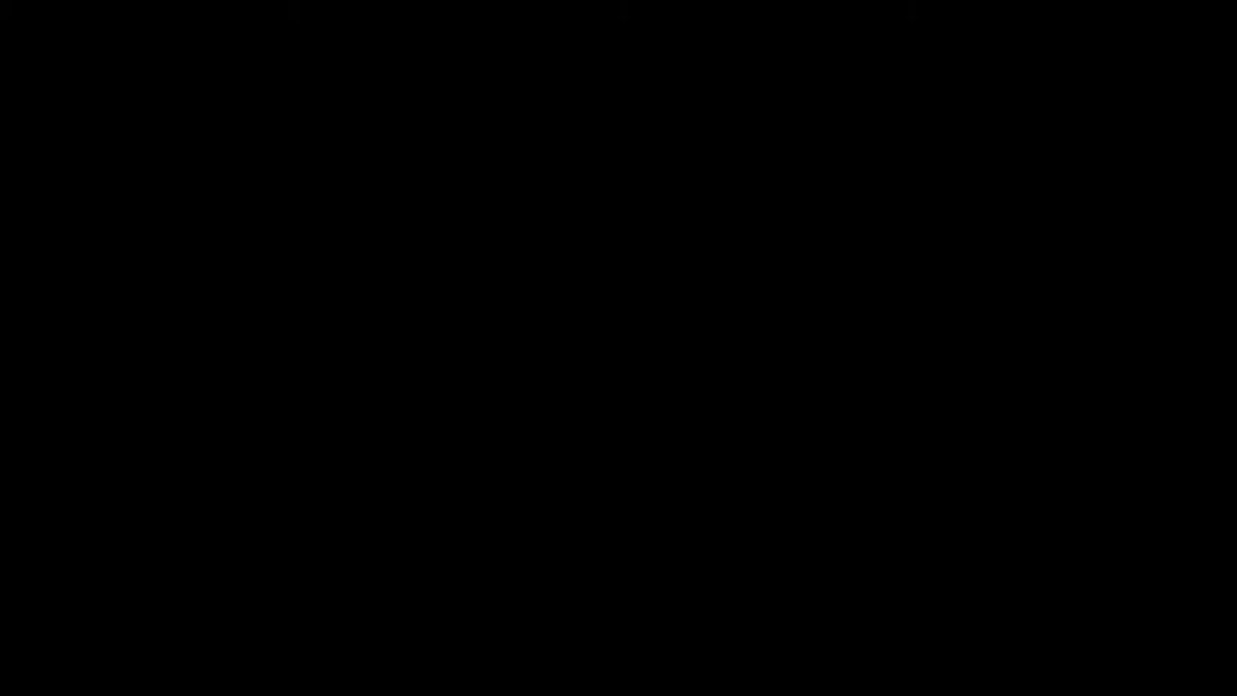
{"action": "left_click", "coordinate": [551, 458]}
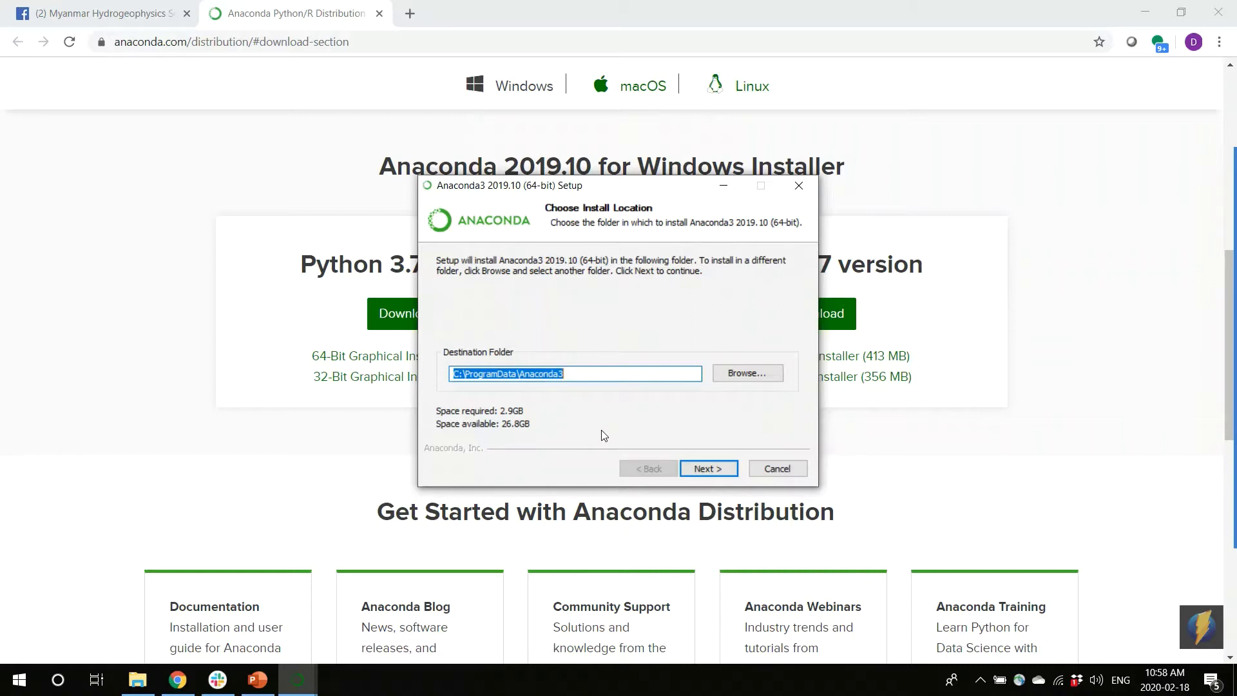
{"action": "left_click", "coordinate": [704, 472]}
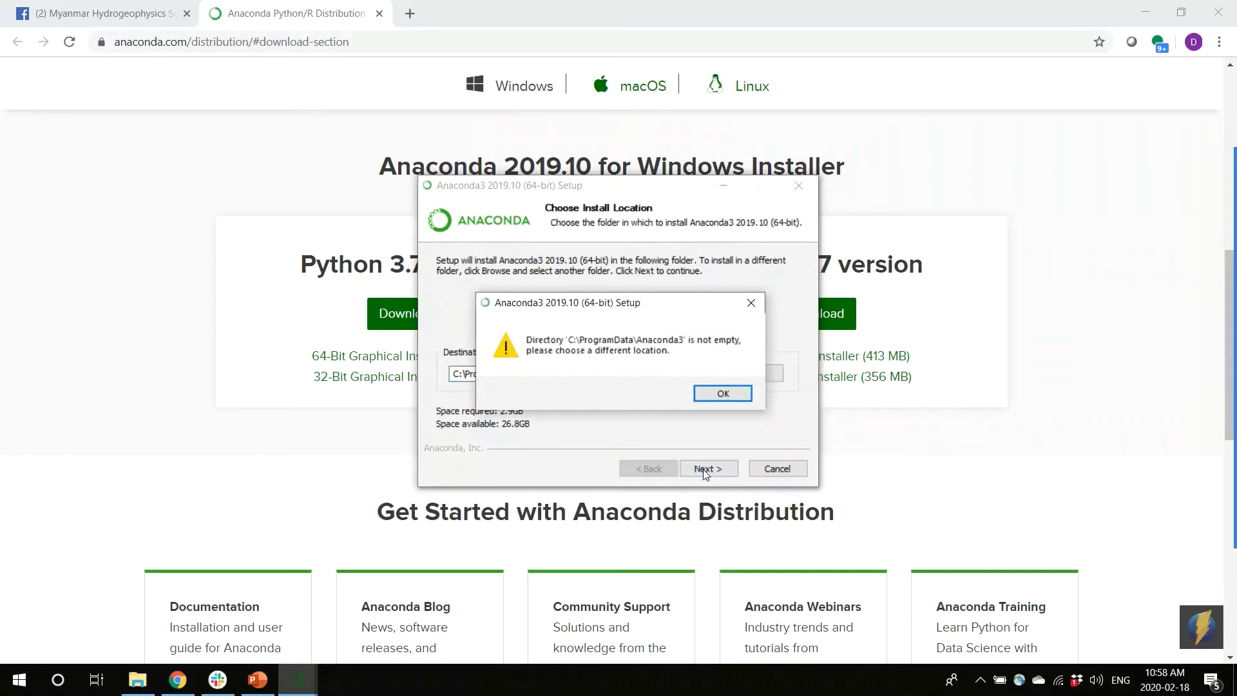
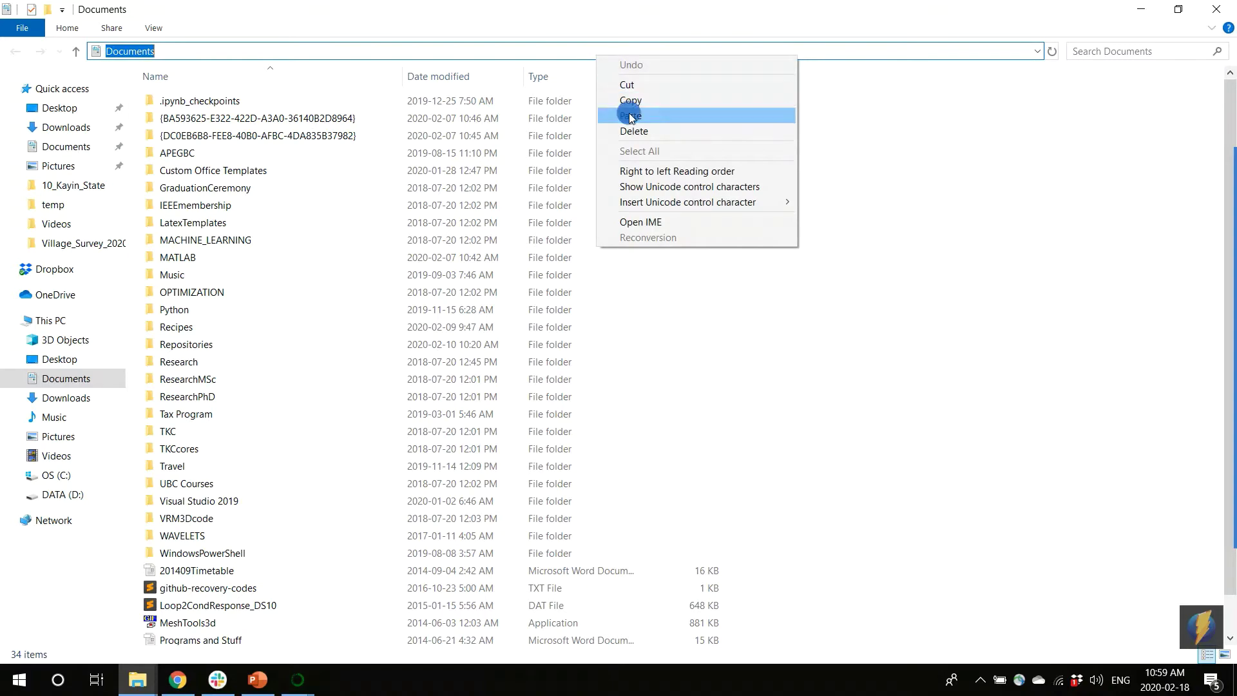
- Browse to C:\ProgramData\Anaconda3 in File Explorer, look at its parent folder ProgramData, and reopen the Anaconda3 folder
{"action": "left_click", "coordinate": [628, 116]}
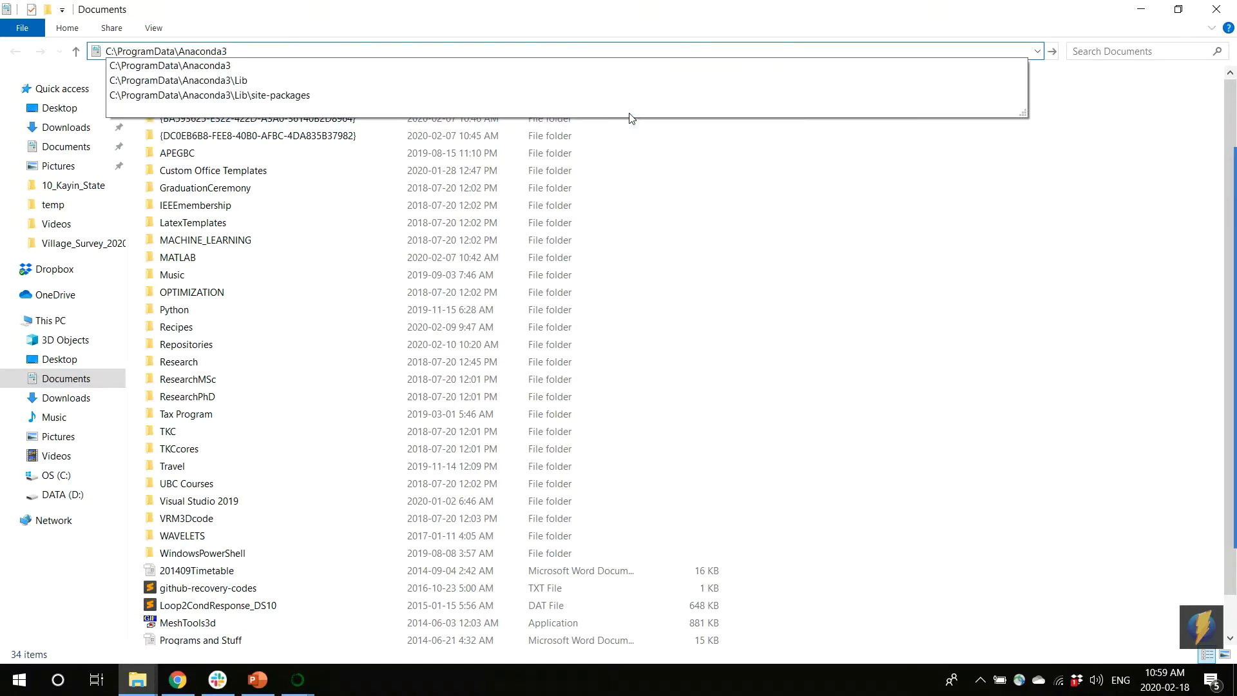
{"action": "key", "text": "Return"}
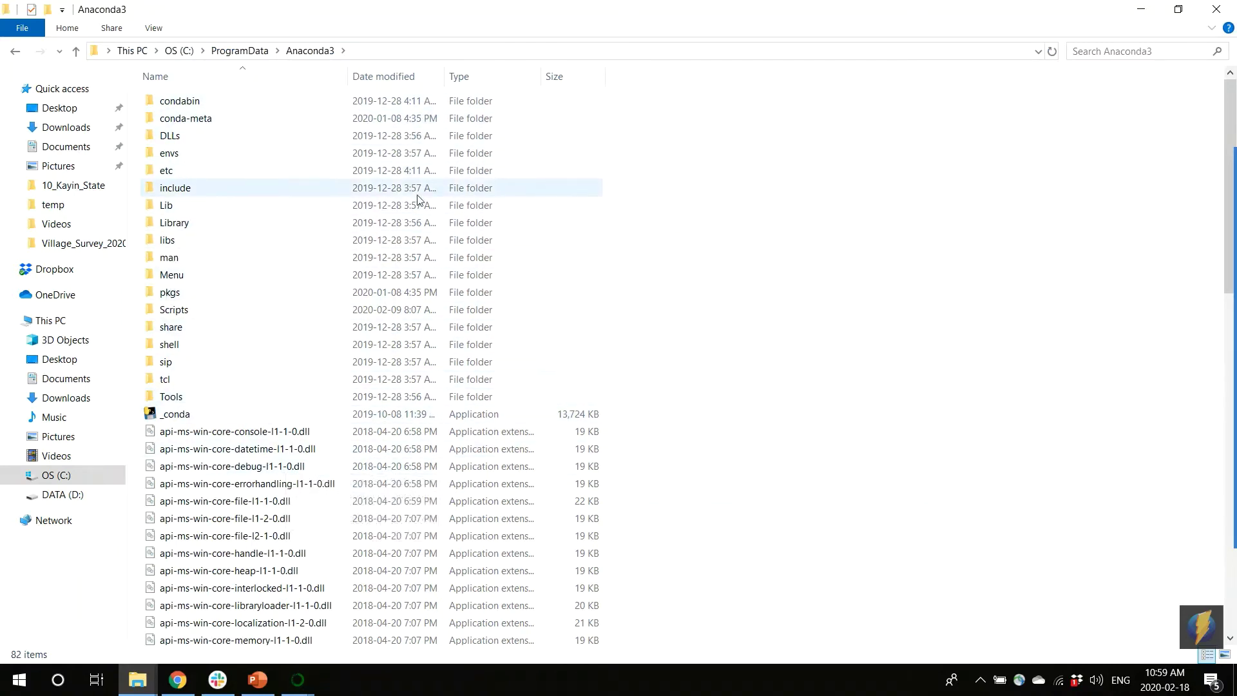
{"action": "left_click", "coordinate": [256, 51]}
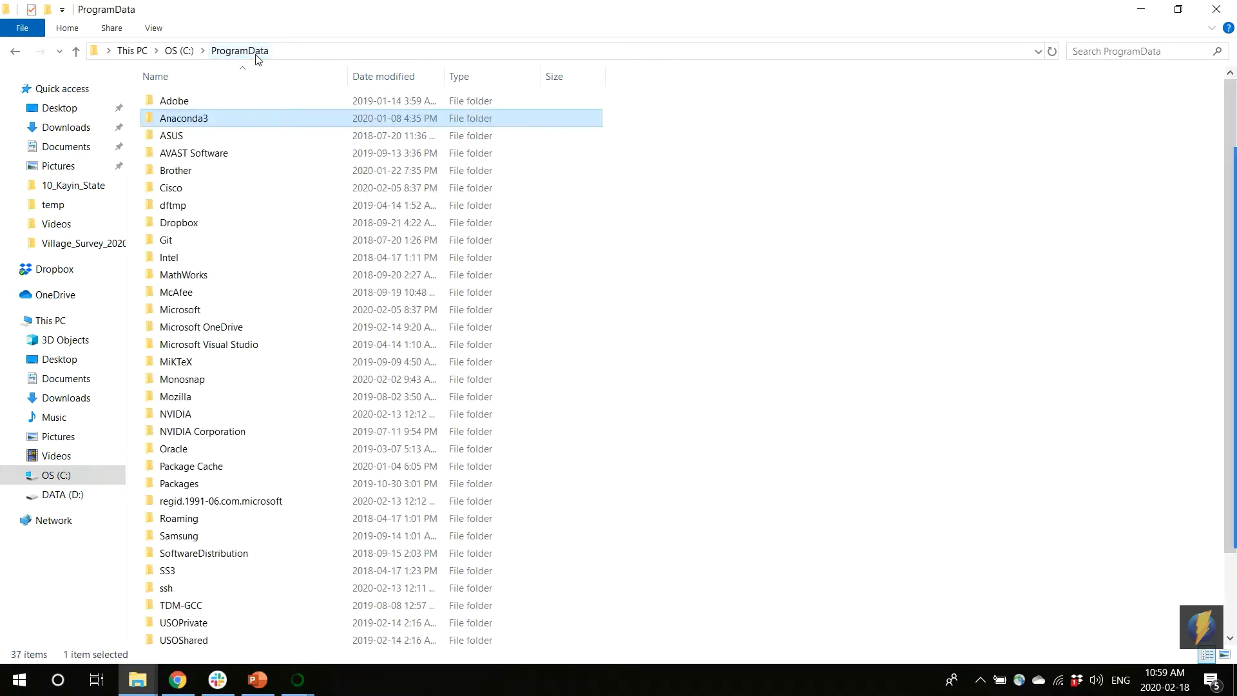
{"action": "double_click", "coordinate": [192, 121]}
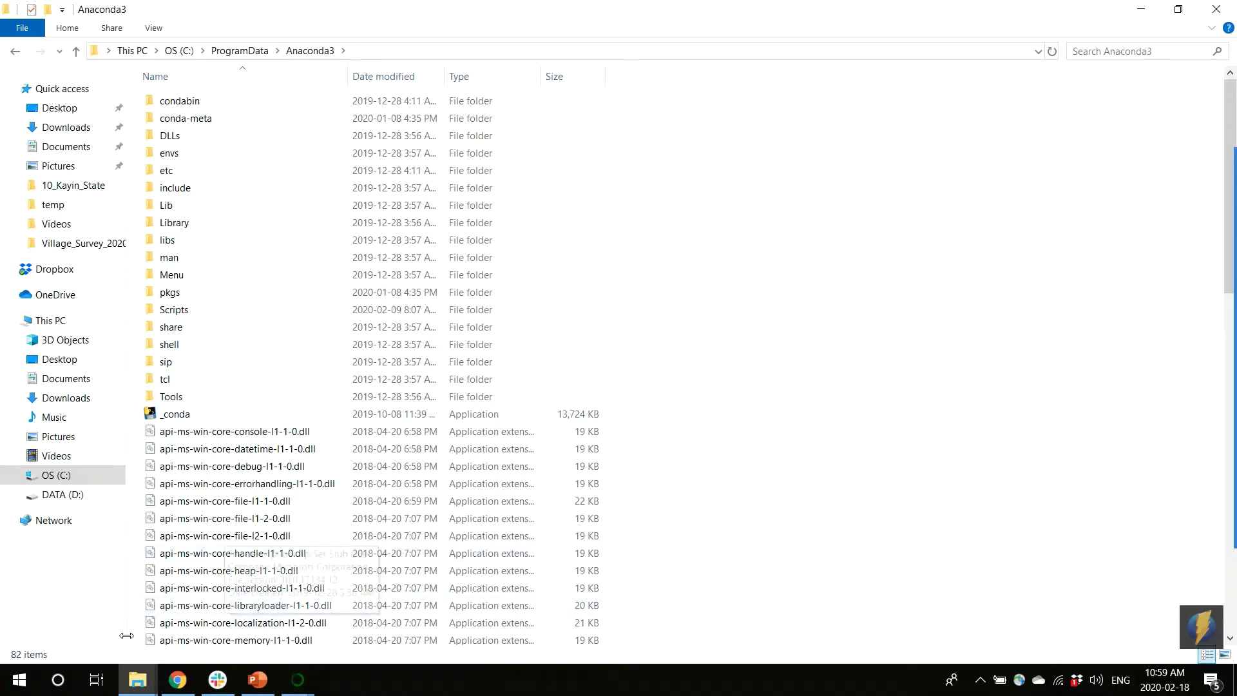
- Search Windows for "uninstall" and open the Uninstall a program list of Control Panel
{"action": "left_click", "coordinate": [20, 680]}
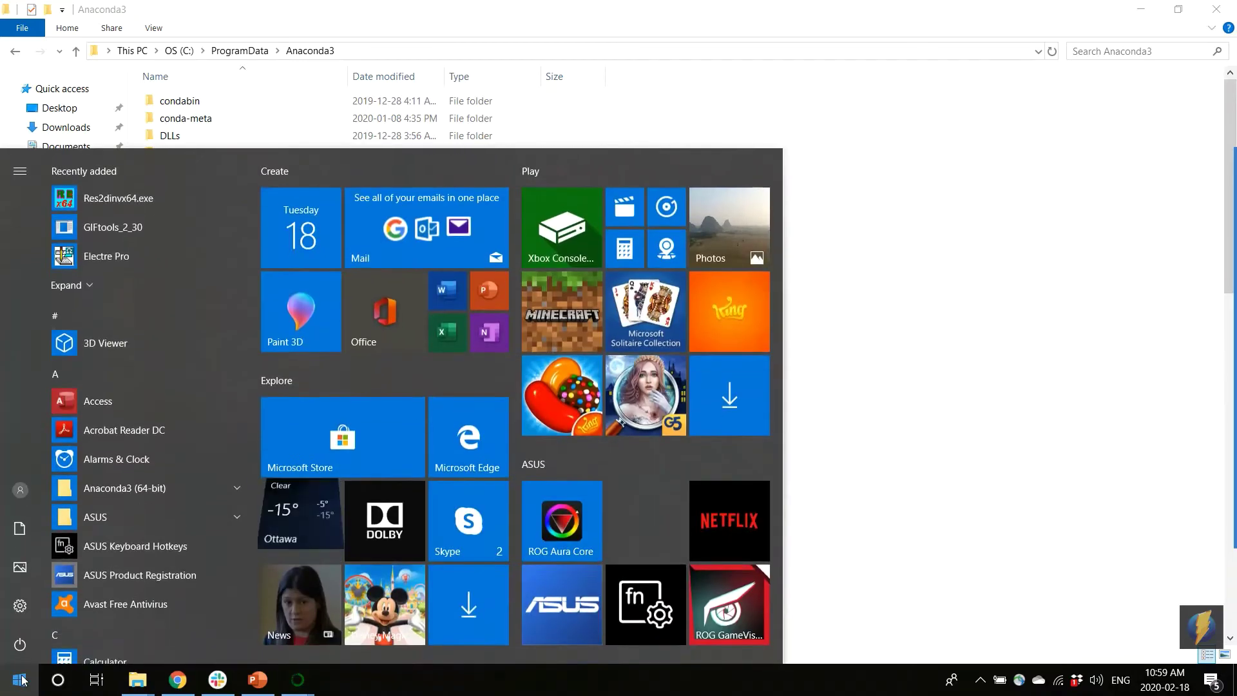
{"action": "type", "text": "u"}
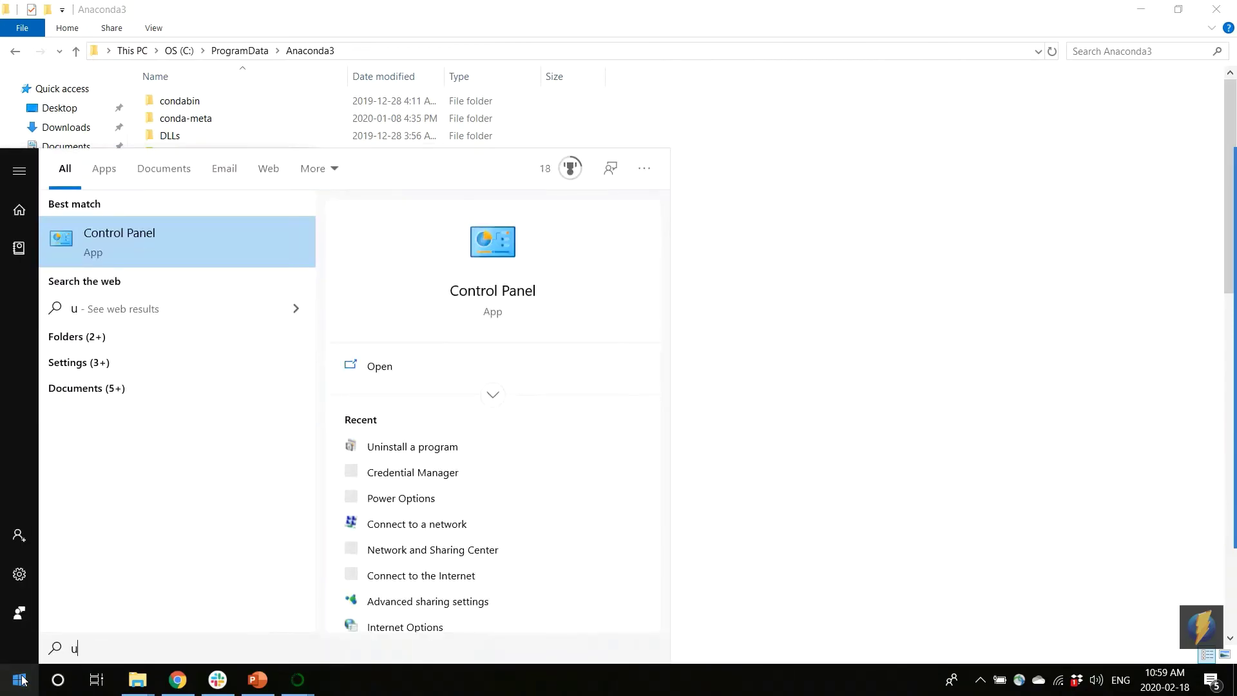
{"action": "type", "text": "ninstall"}
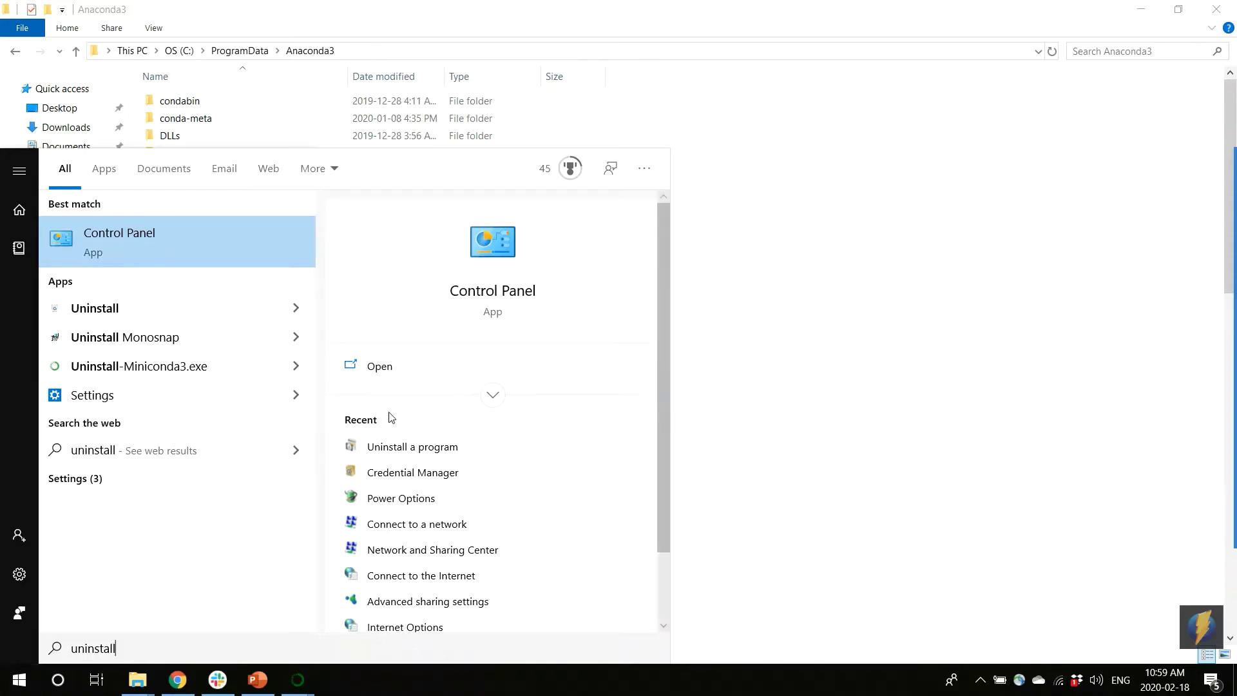
{"action": "left_click", "coordinate": [437, 447]}
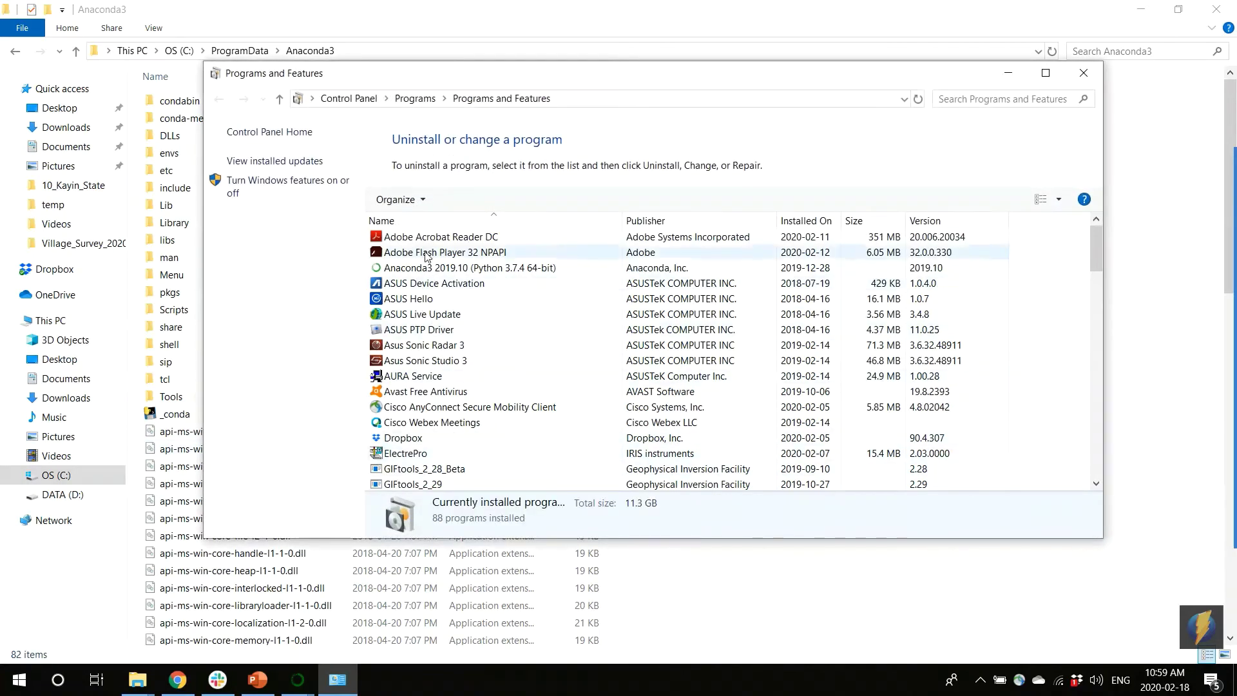
- Uninstall Anaconda3 2019.10 (Python 3.7.4 64-bit) from C:\ProgramData\Anaconda3 and finish the uninstall wizard
{"action": "left_click", "coordinate": [411, 271]}
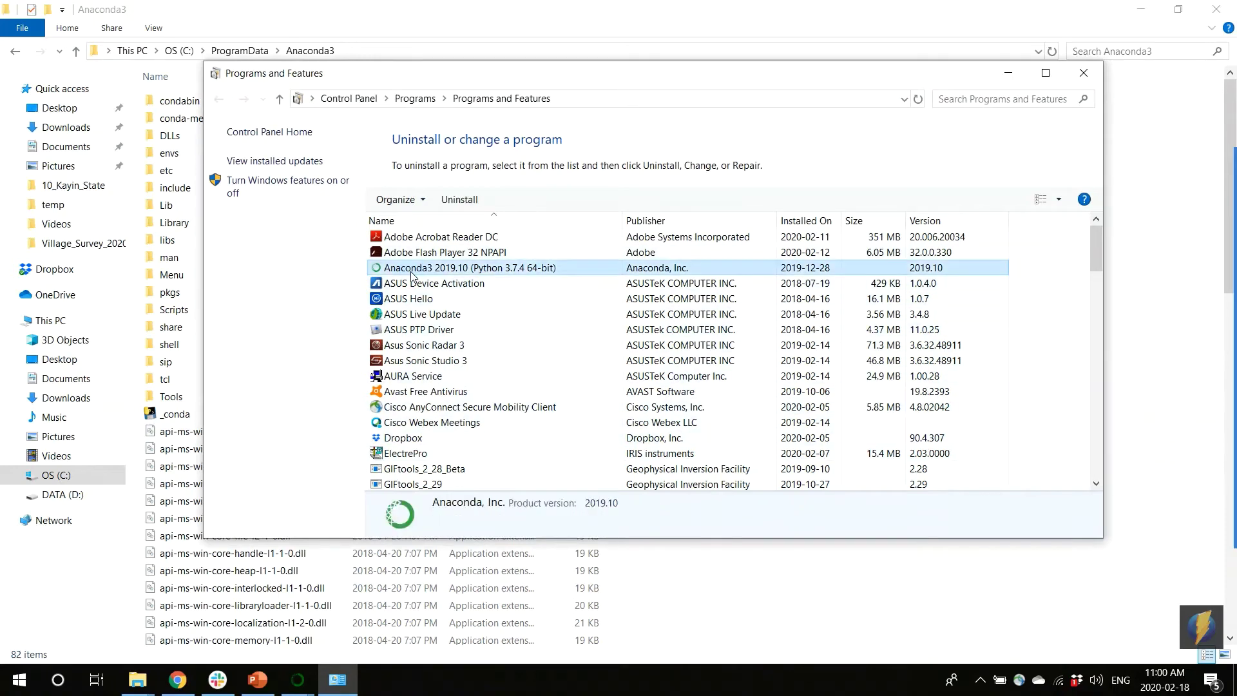
{"action": "left_click", "coordinate": [468, 202]}
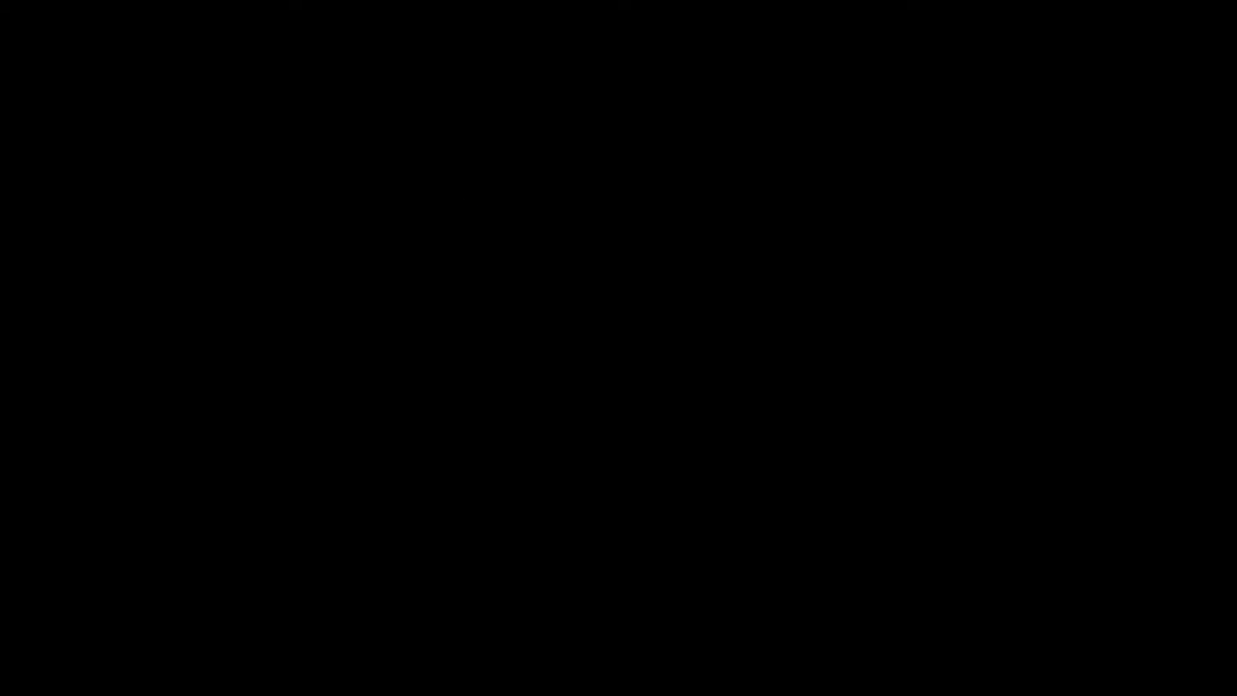
{"action": "left_click", "coordinate": [684, 475]}
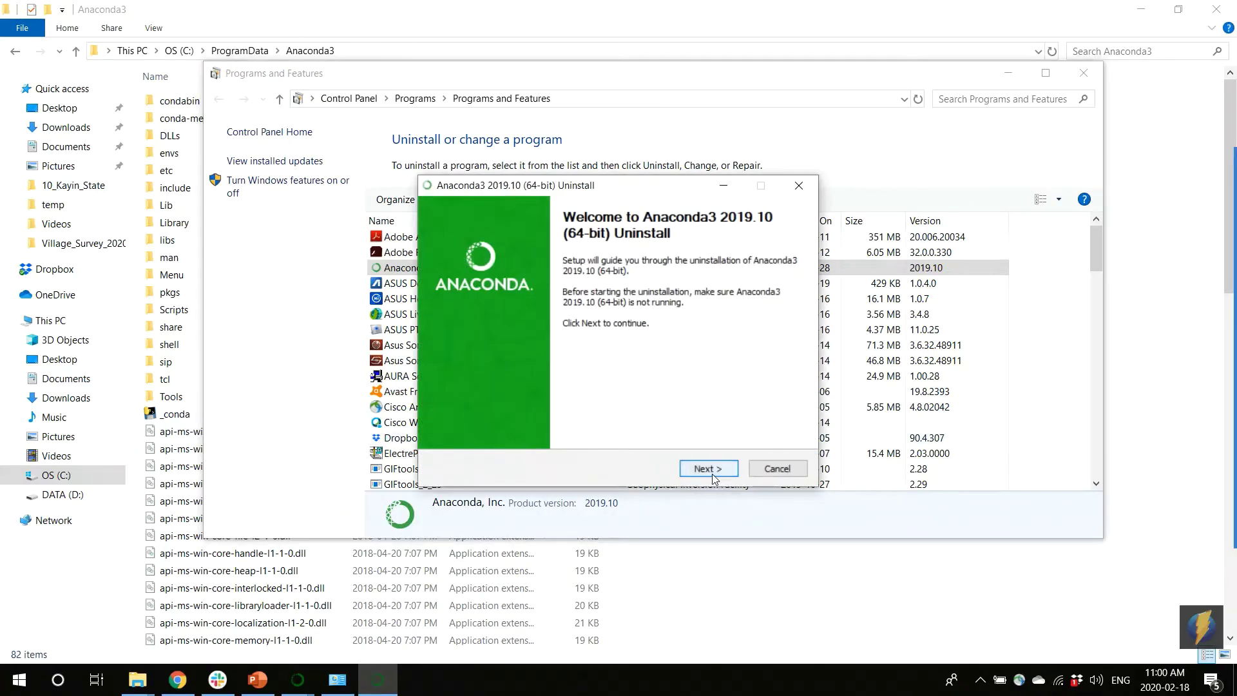
{"action": "left_click", "coordinate": [712, 475]}
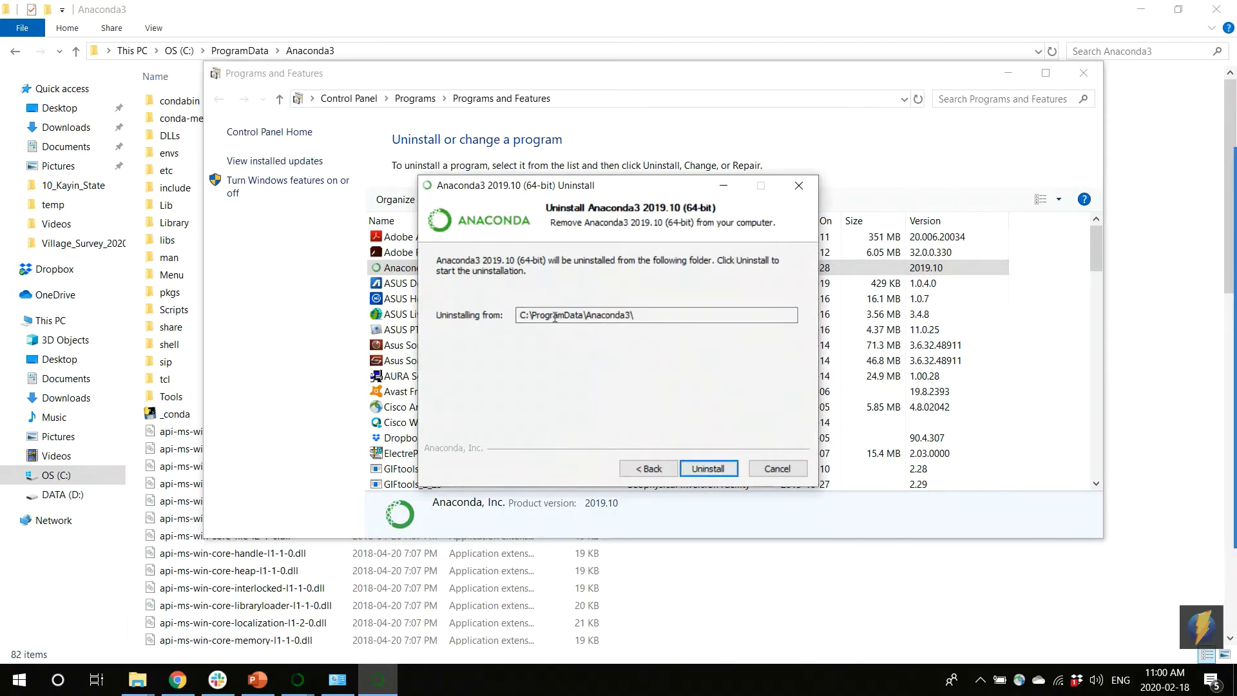
{"action": "left_click", "coordinate": [705, 470]}
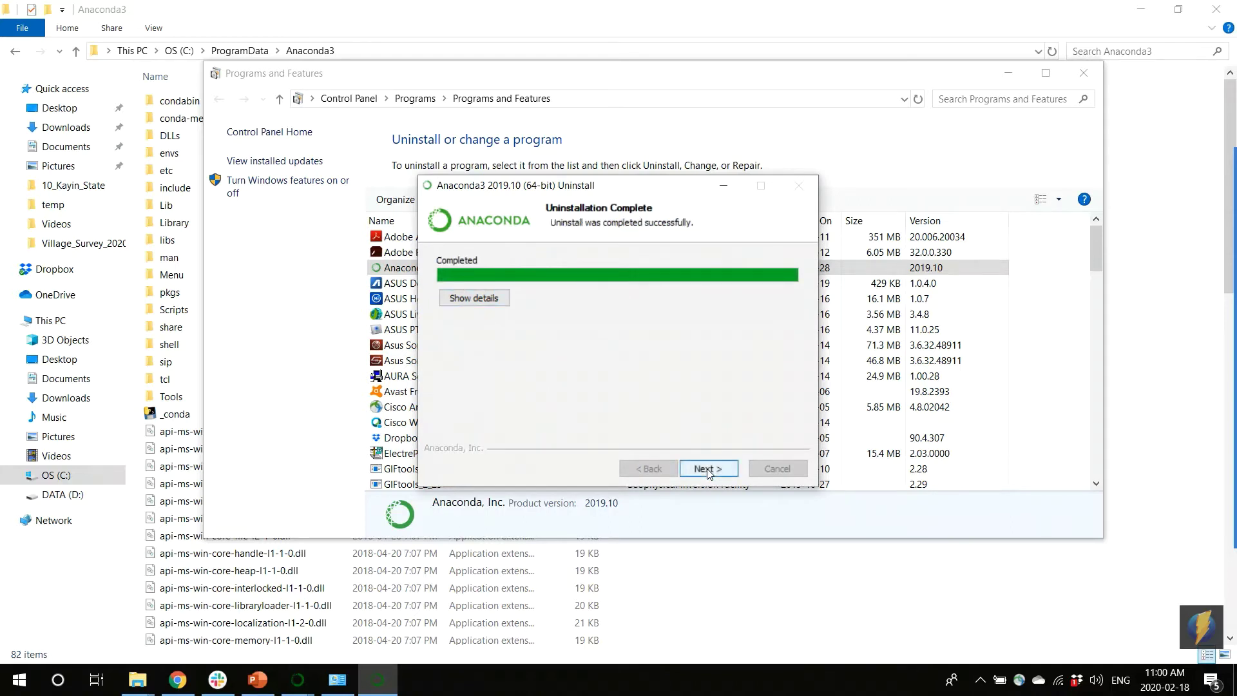
{"action": "left_click", "coordinate": [707, 469]}
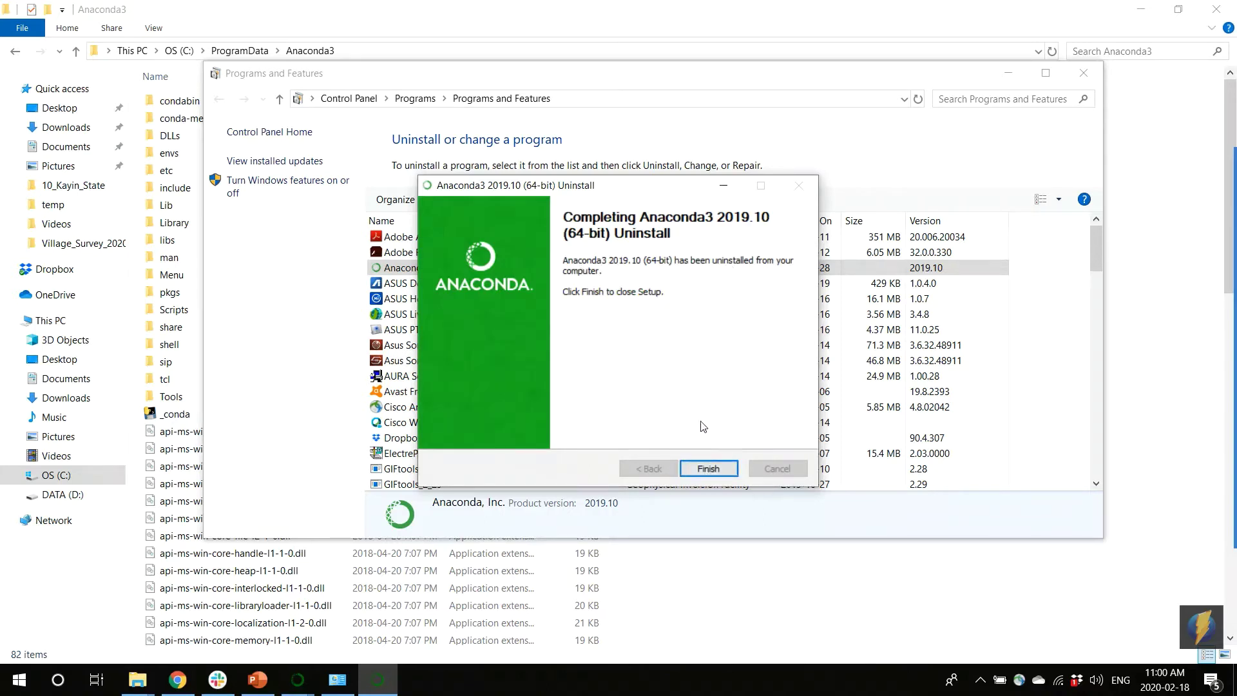
{"action": "left_click", "coordinate": [706, 469]}
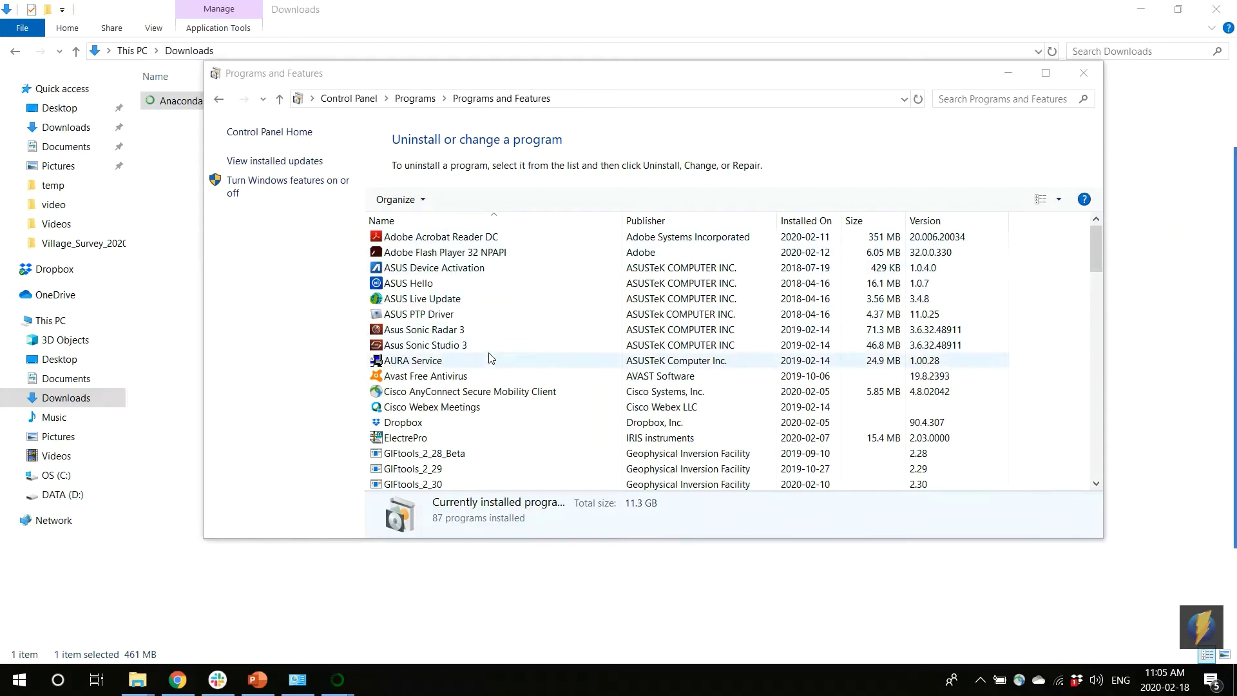
- Switch to the Anaconda3 folder window in File Explorer and delete the leftover Anaconda3 folder from C:\ProgramData
{"action": "mouse_move", "coordinate": [156, 679]}
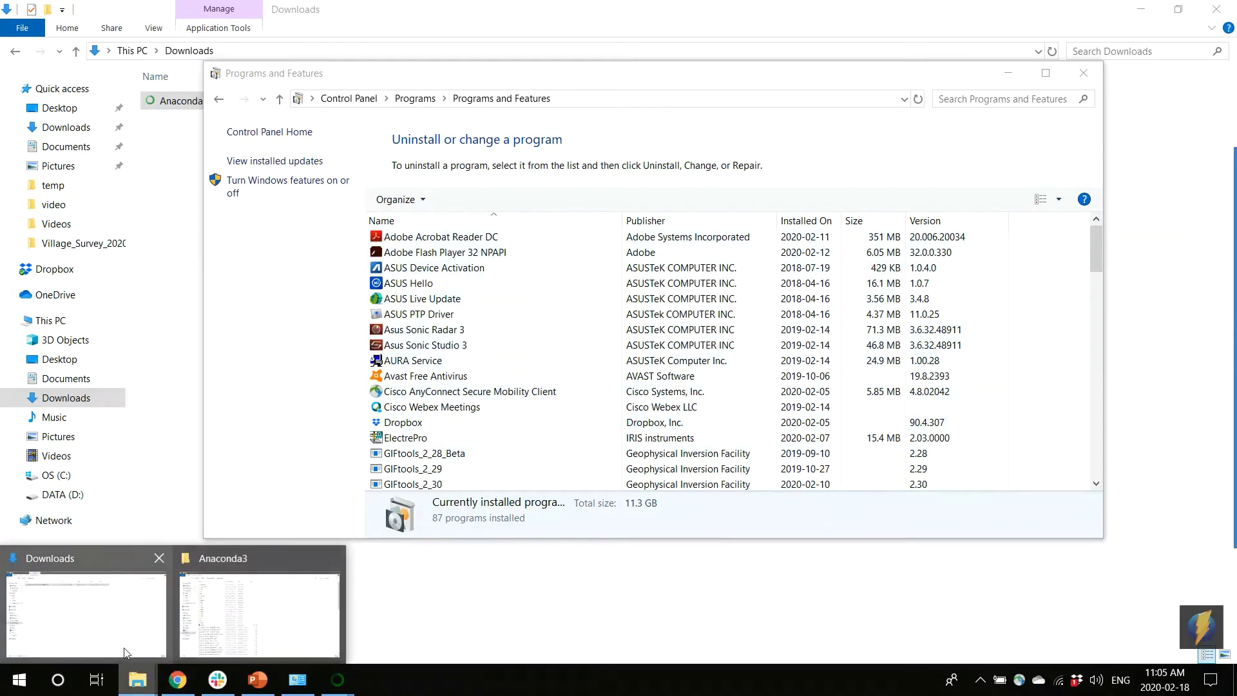
{"action": "left_click", "coordinate": [240, 599]}
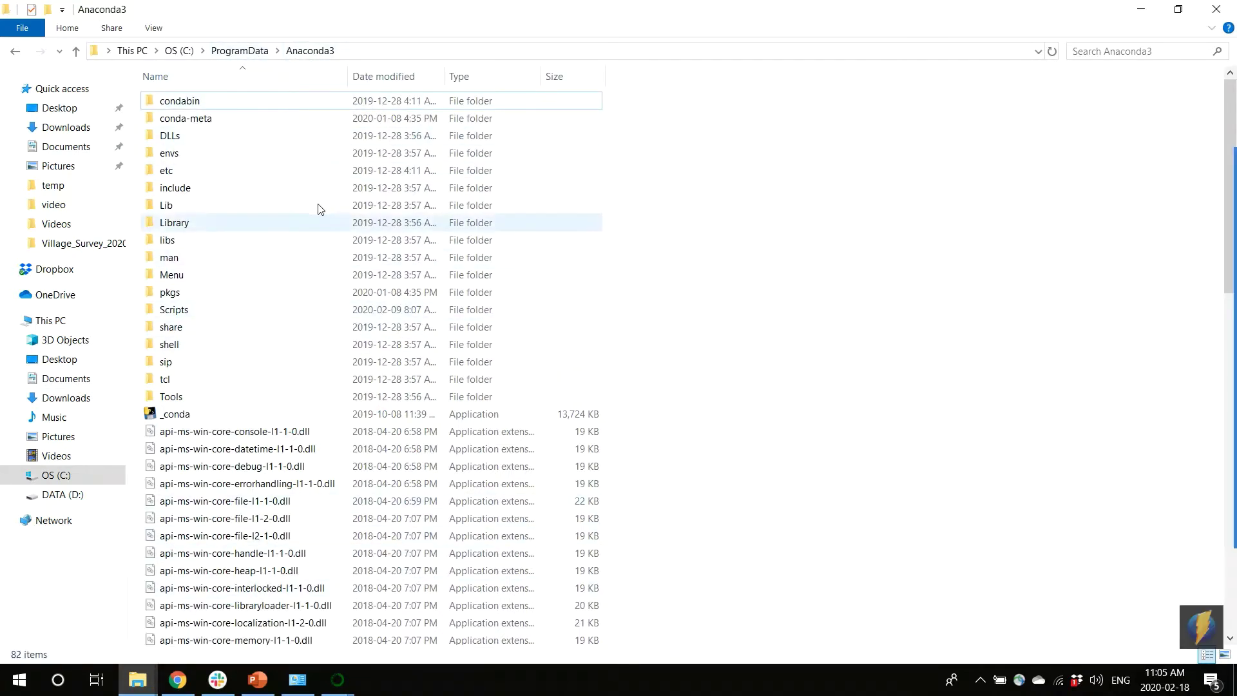
{"action": "left_click", "coordinate": [241, 56]}
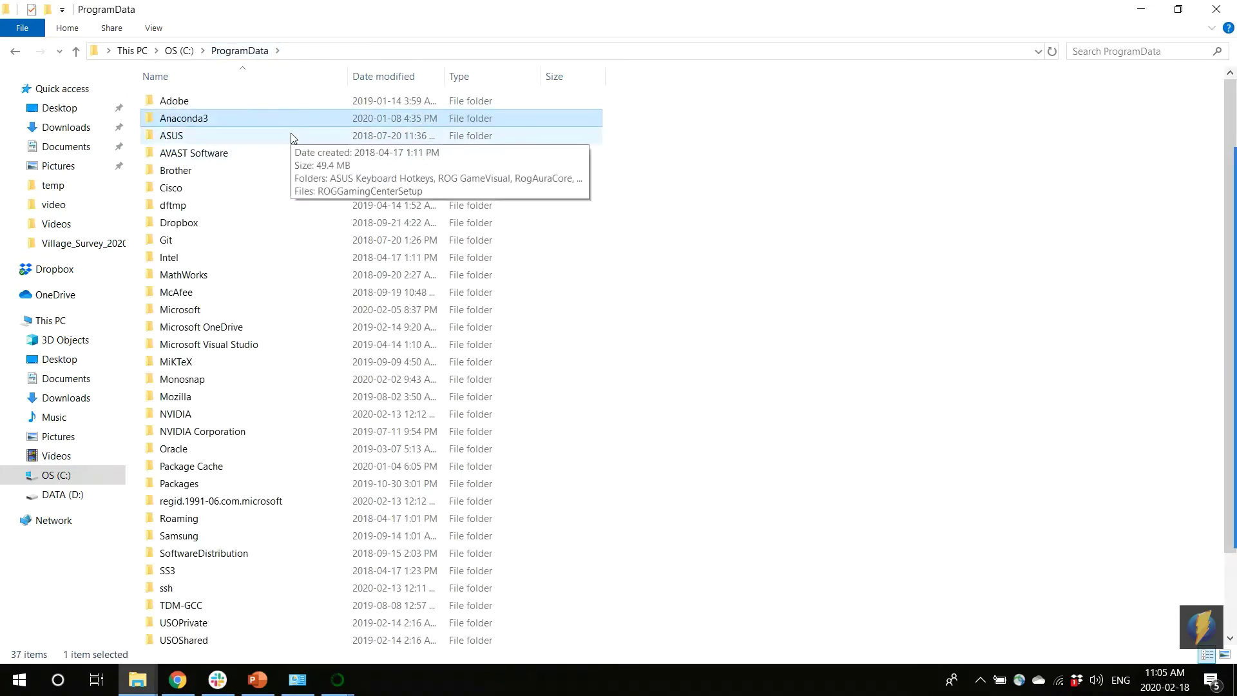
{"action": "key", "text": "Delete"}
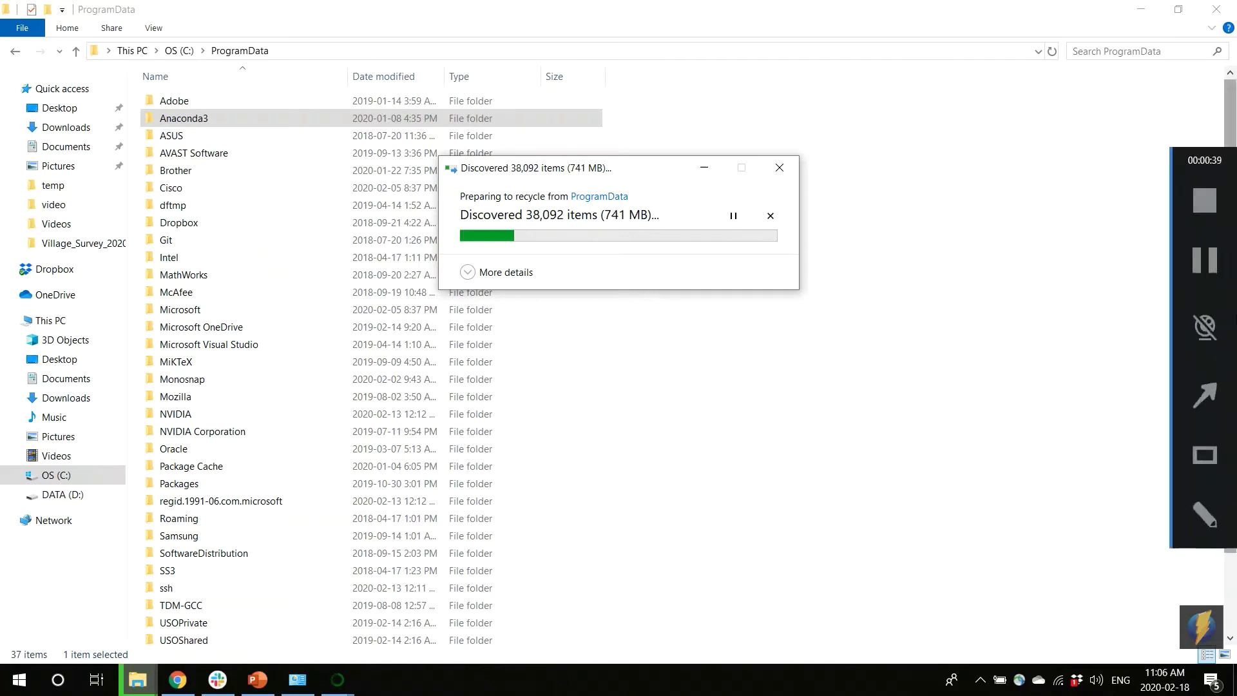
{"action": "left_click", "coordinate": [1203, 264]}
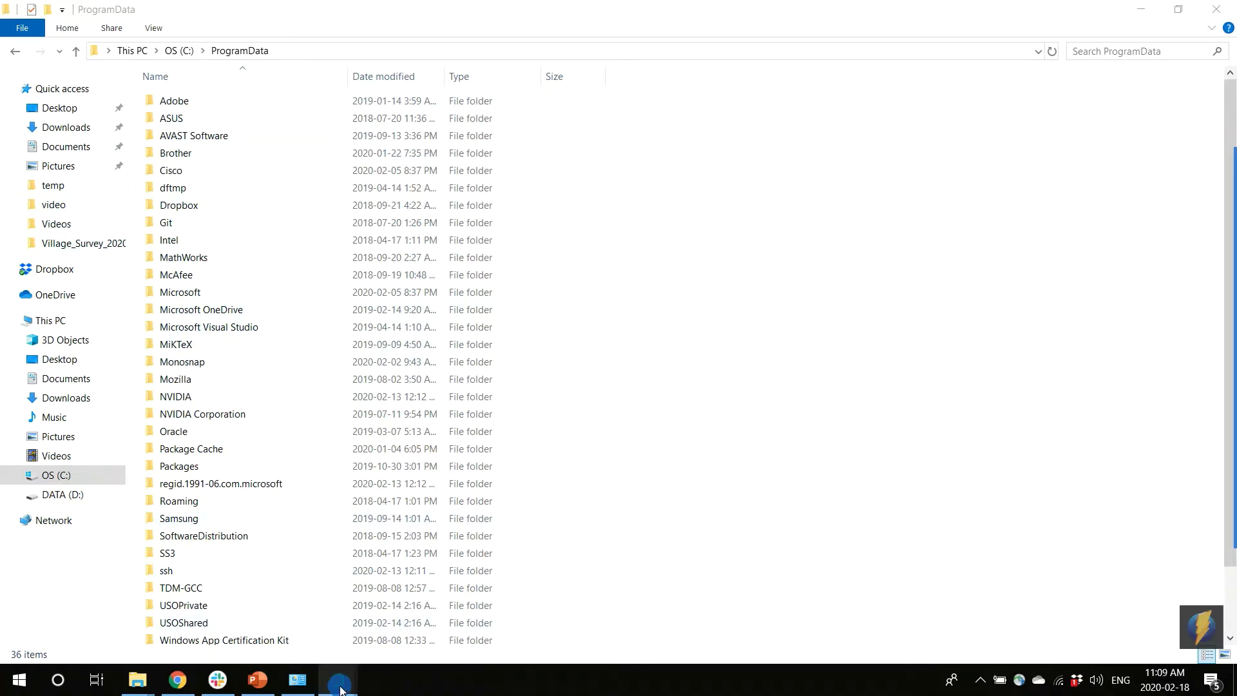
- Return to the Anaconda3 setup, keep the destination C:\ProgramData\Anaconda3, enable adding Anaconda to the system PATH environment variable, and install
{"action": "mouse_move", "coordinate": [340, 689]}
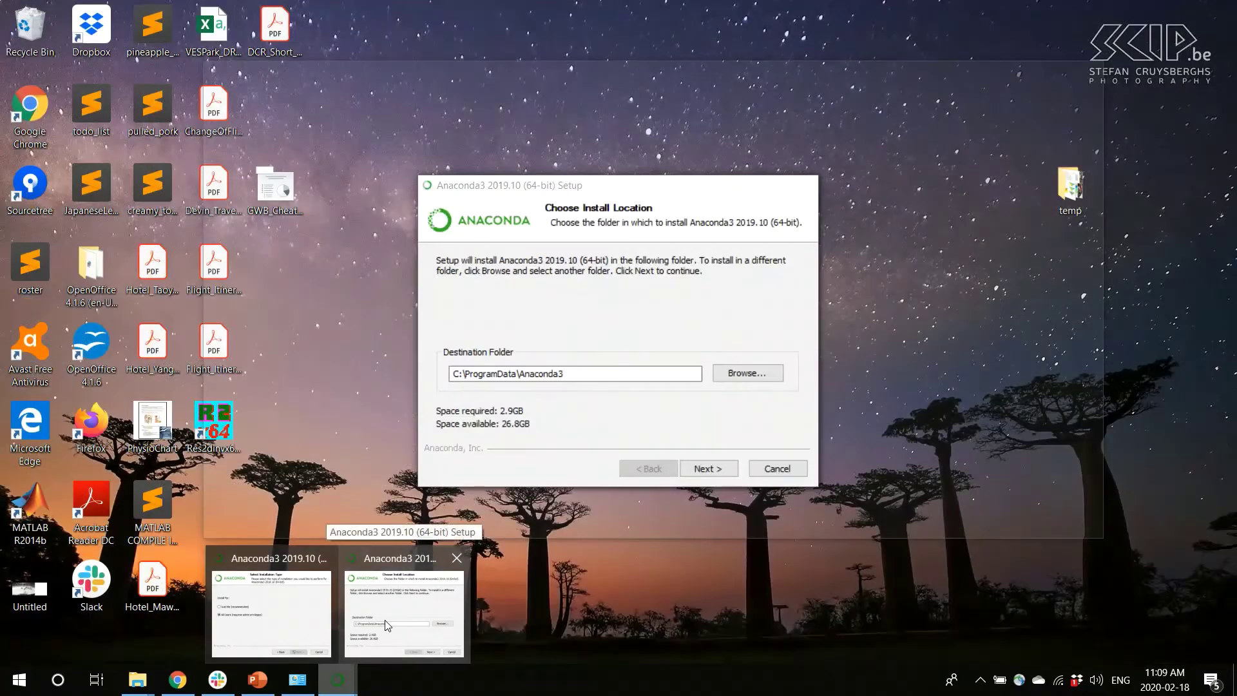
{"action": "left_click", "coordinate": [385, 619]}
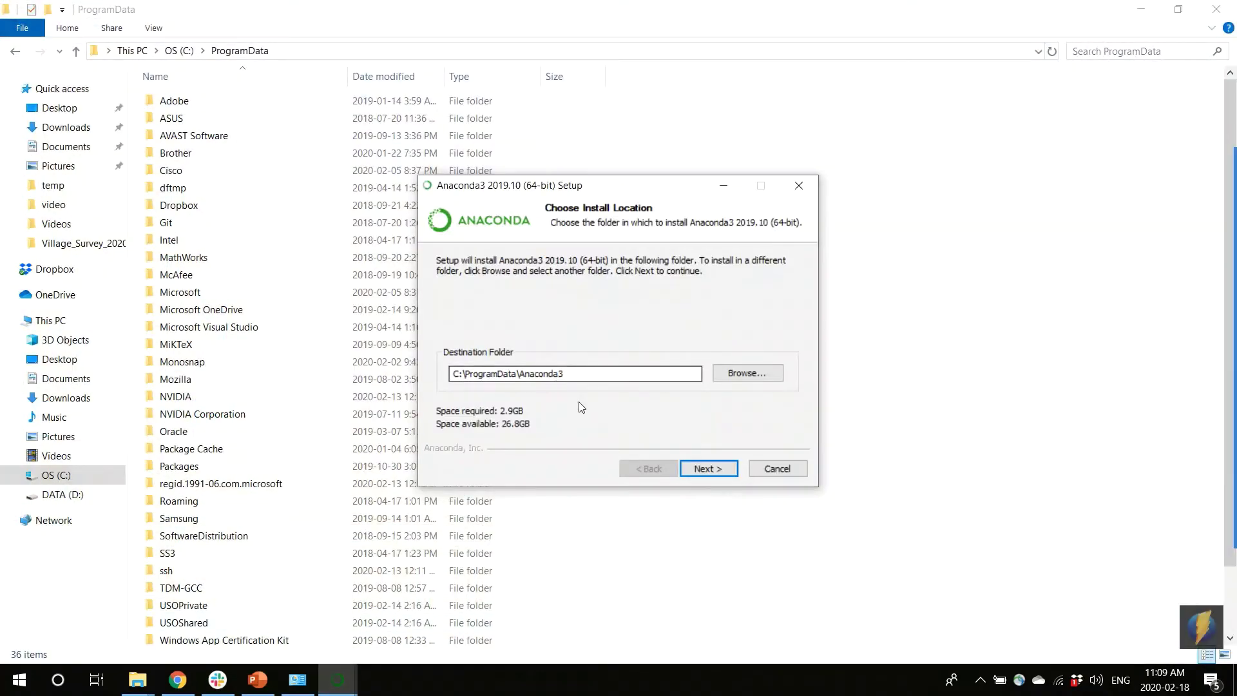
{"action": "left_click", "coordinate": [699, 469]}
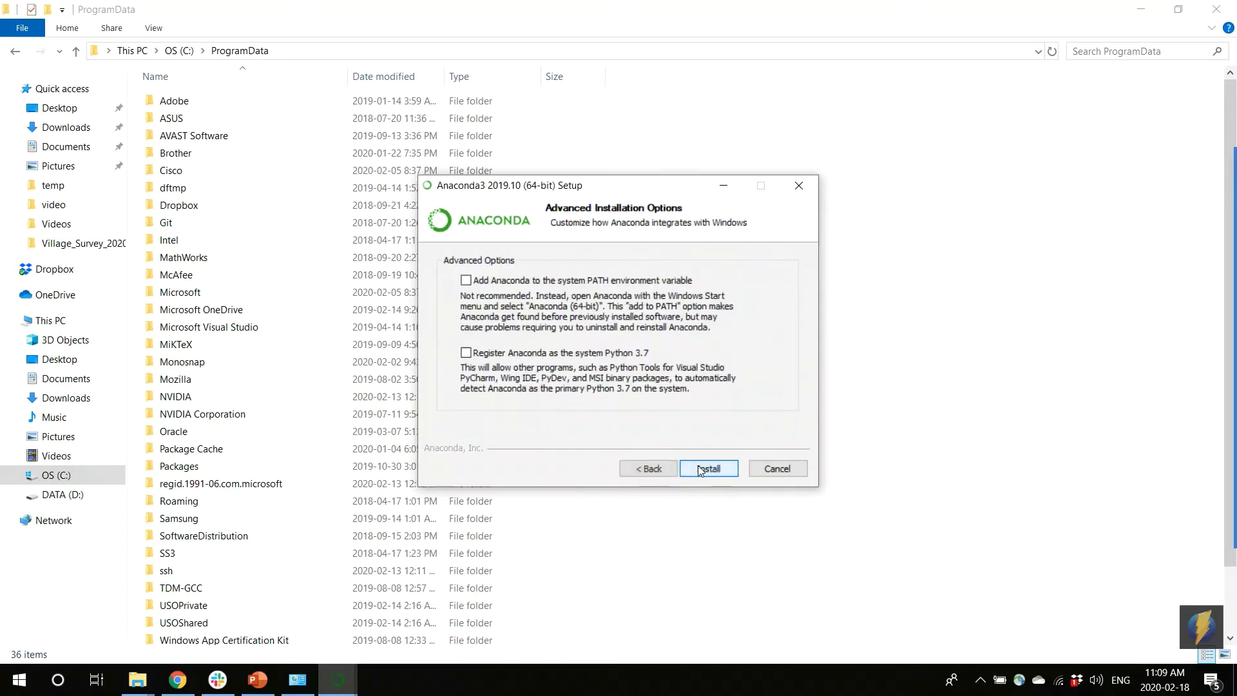
{"action": "left_click", "coordinate": [466, 280]}
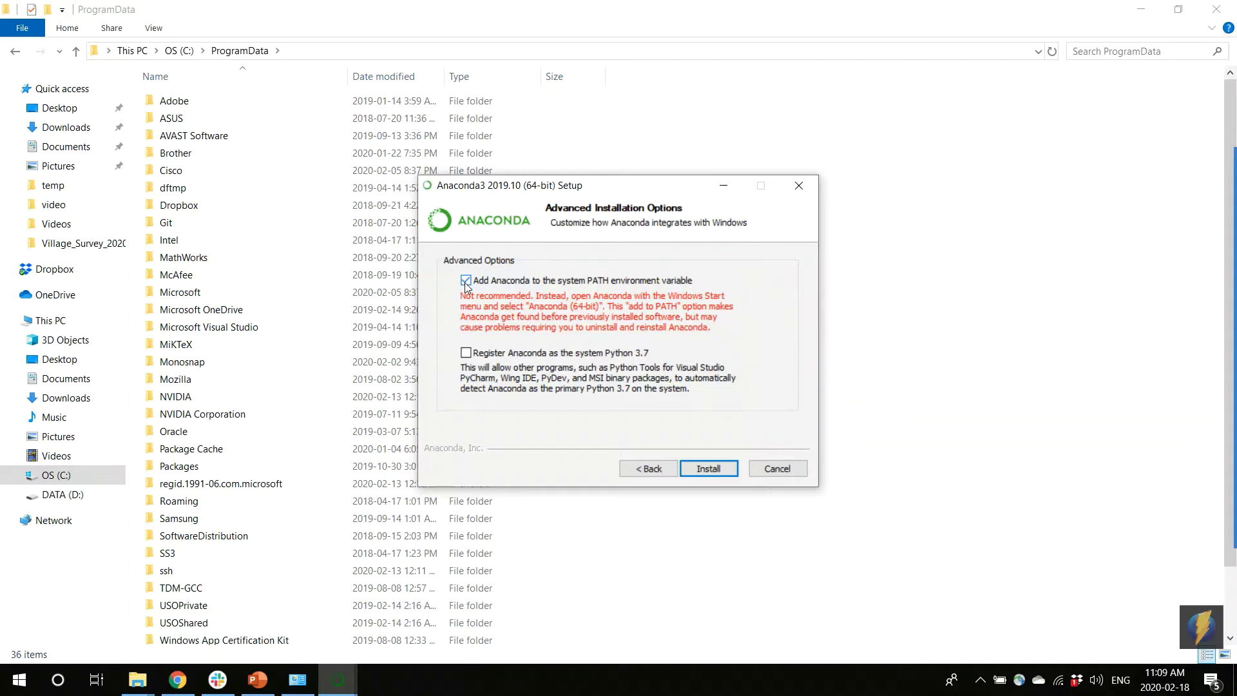
{"action": "left_click", "coordinate": [707, 470]}
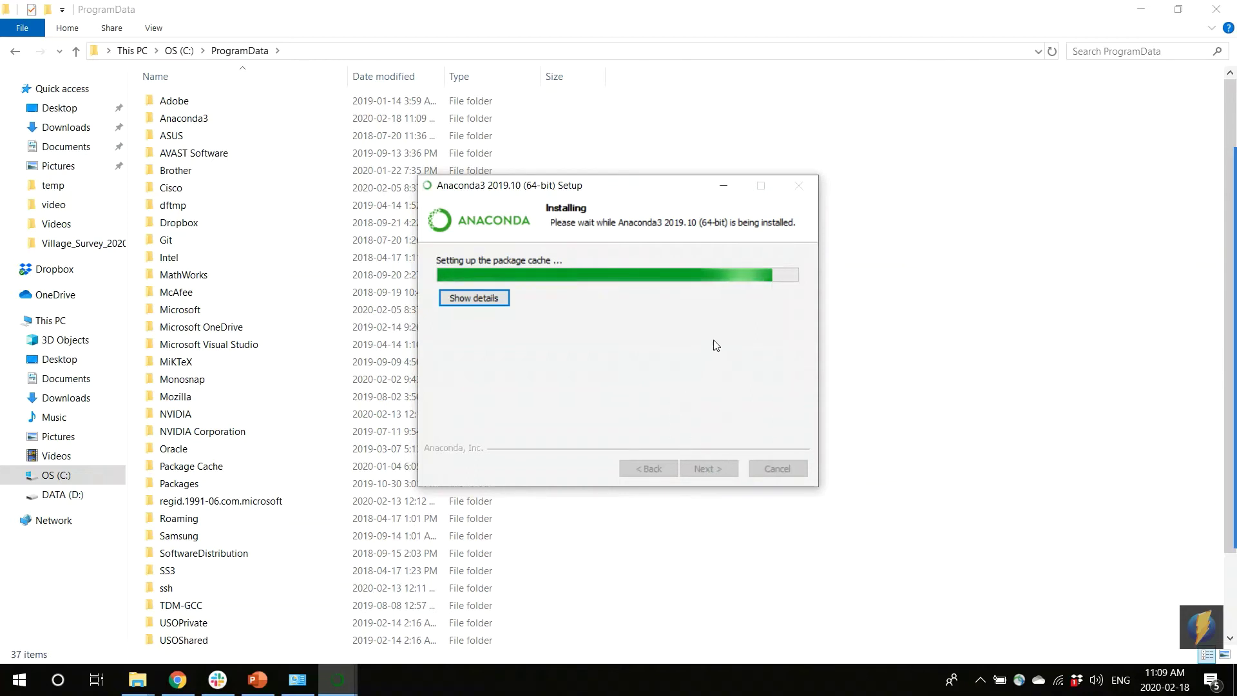
{"action": "mouse_move", "coordinate": [1232, 261]}
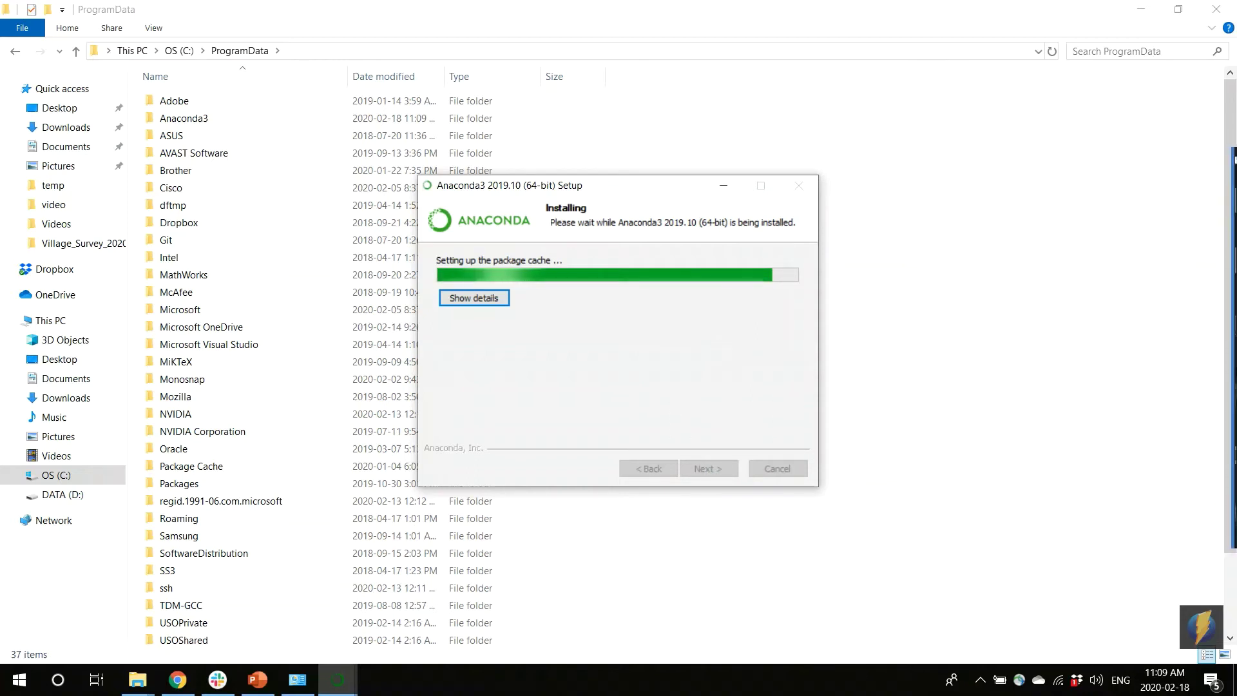
{"action": "left_click", "coordinate": [1202, 261]}
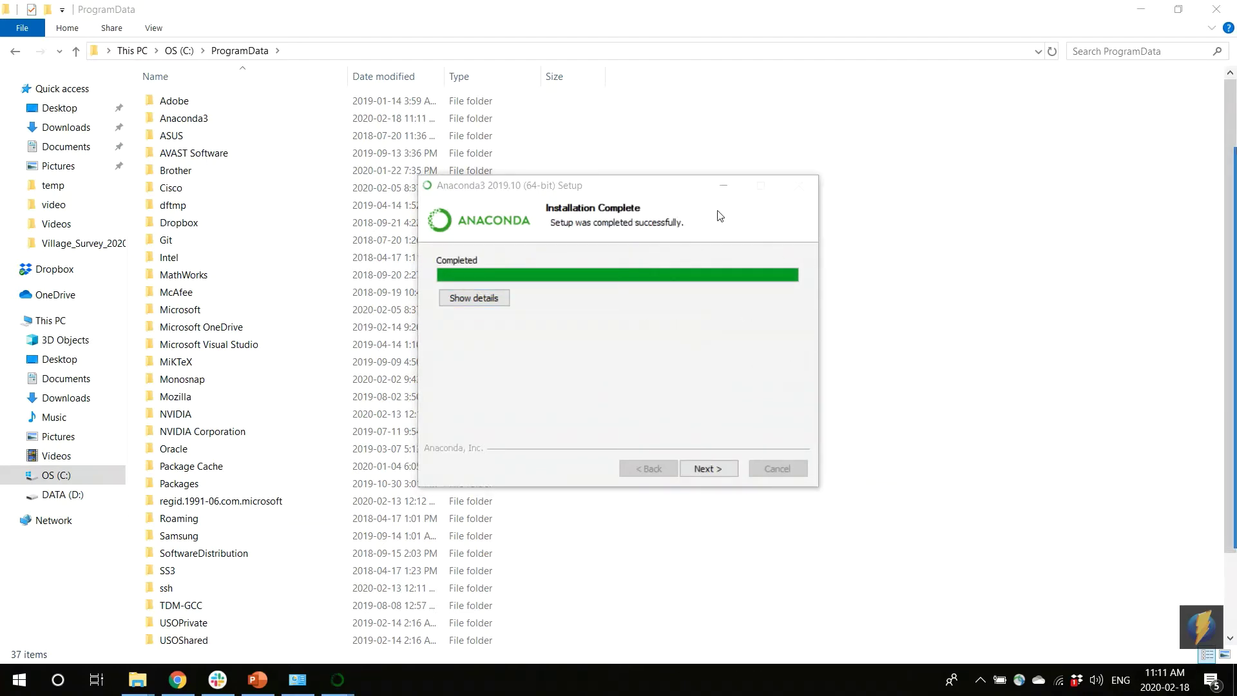
- Finish the Anaconda3 setup with the Anaconda Cloud and getting-started "Learn" options both turned off
{"action": "left_click", "coordinate": [706, 469]}
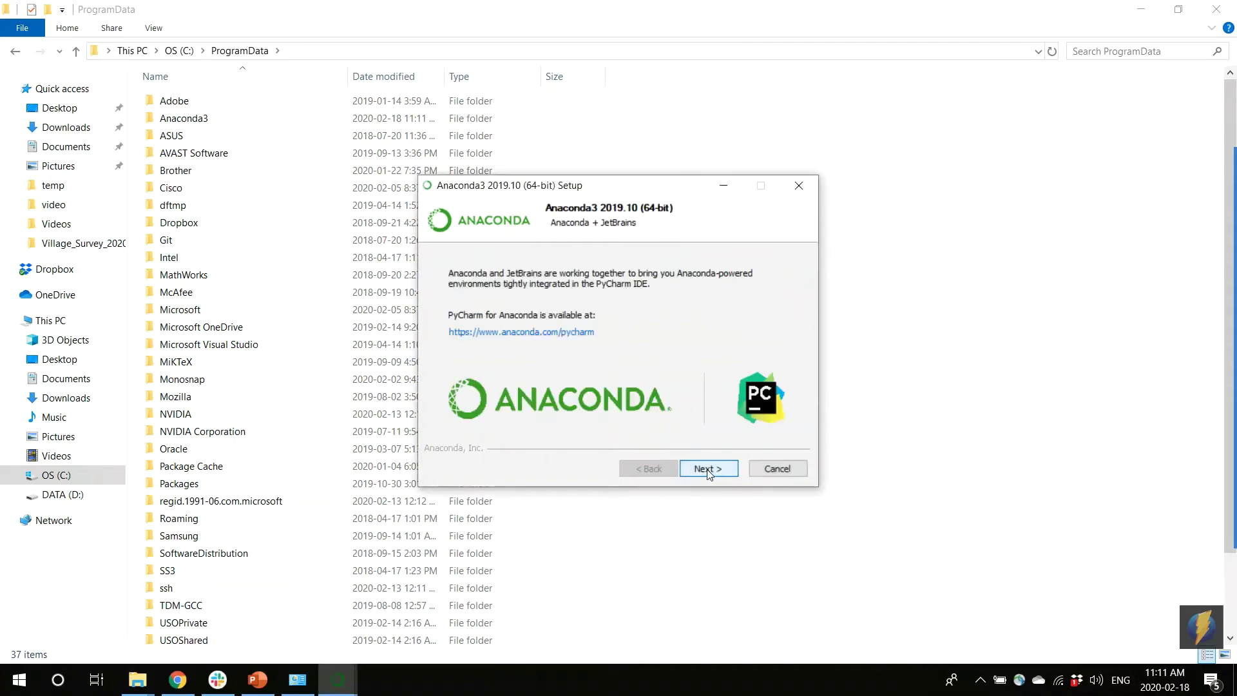
{"action": "left_click", "coordinate": [706, 469]}
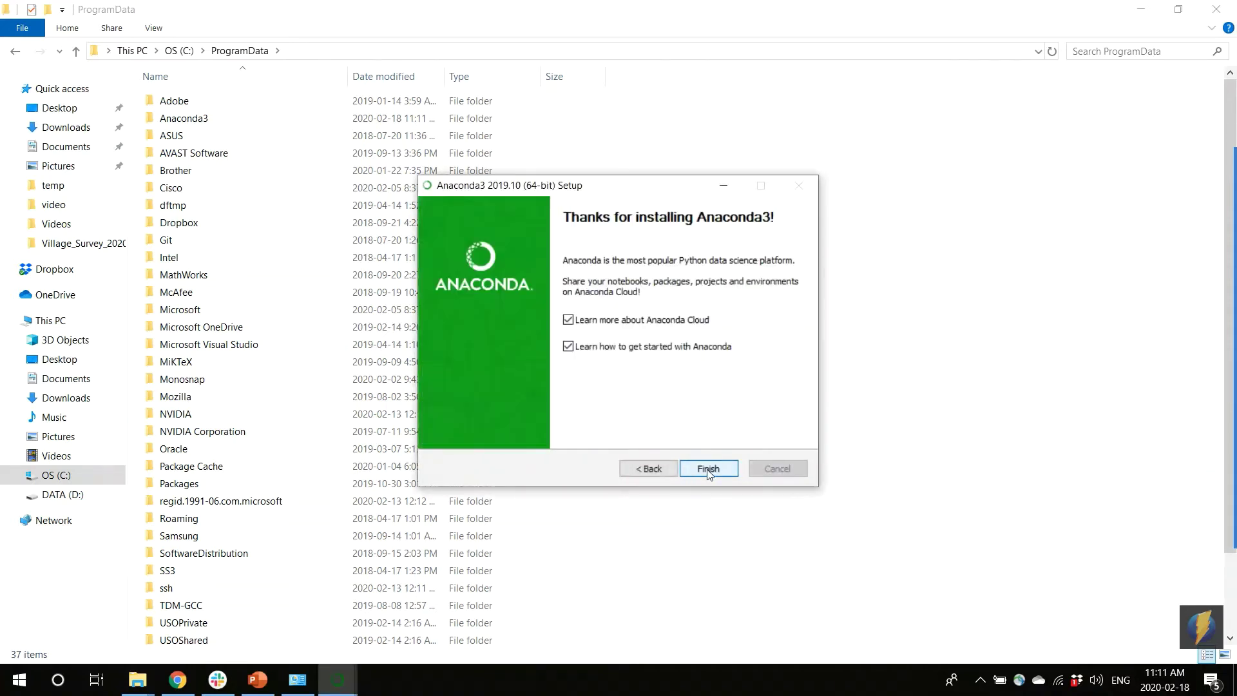
{"action": "left_click", "coordinate": [567, 346]}
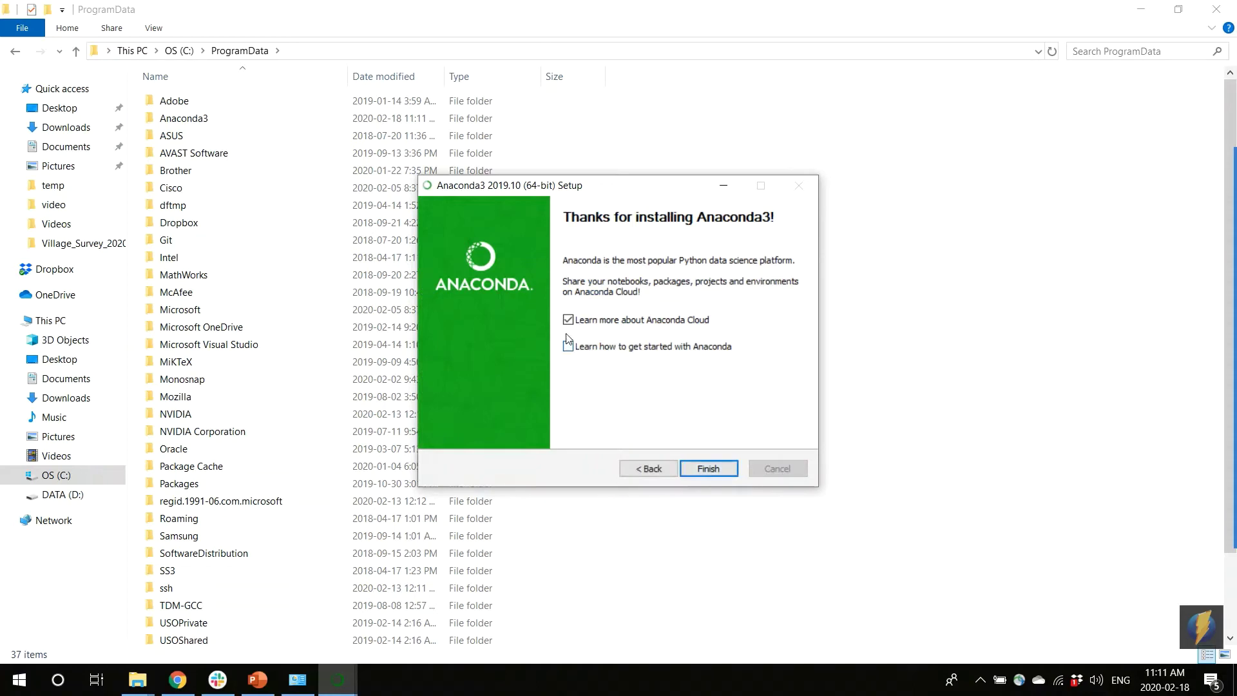
{"action": "left_click", "coordinate": [567, 319]}
{"action": "left_click", "coordinate": [717, 469]}
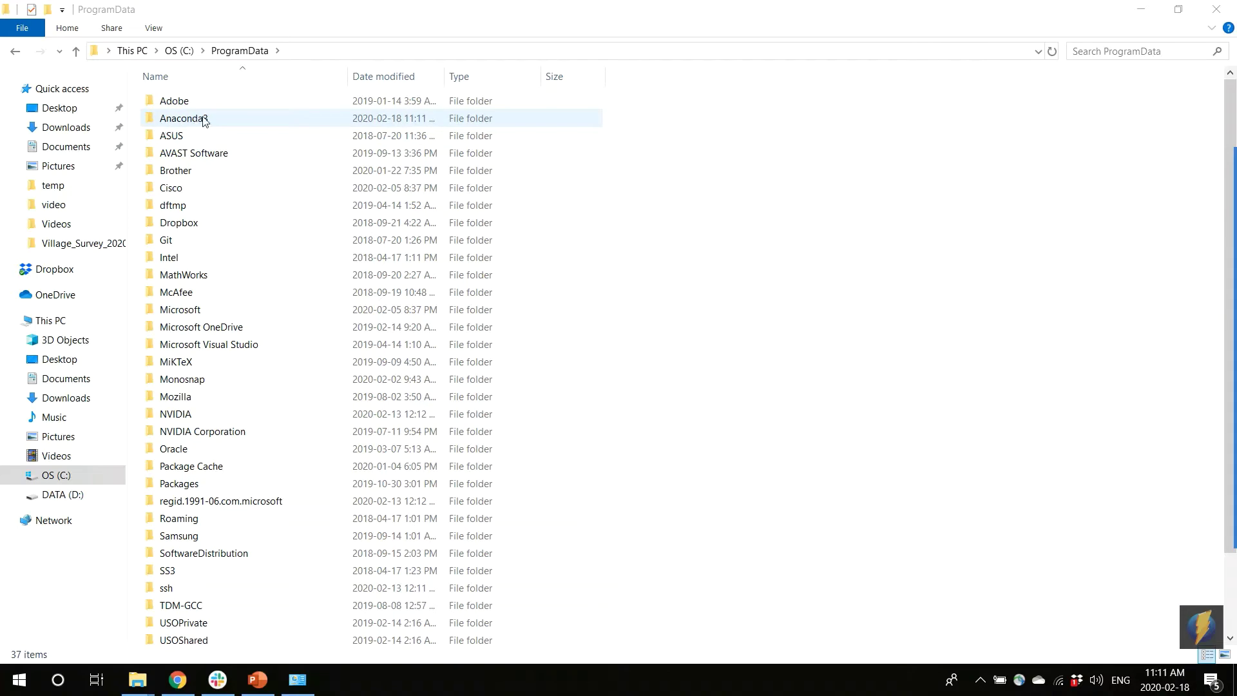
- Search Windows for "anaconda" to check the installed Anaconda apps, and dismiss the search
{"action": "mouse_move", "coordinate": [1234, 271]}
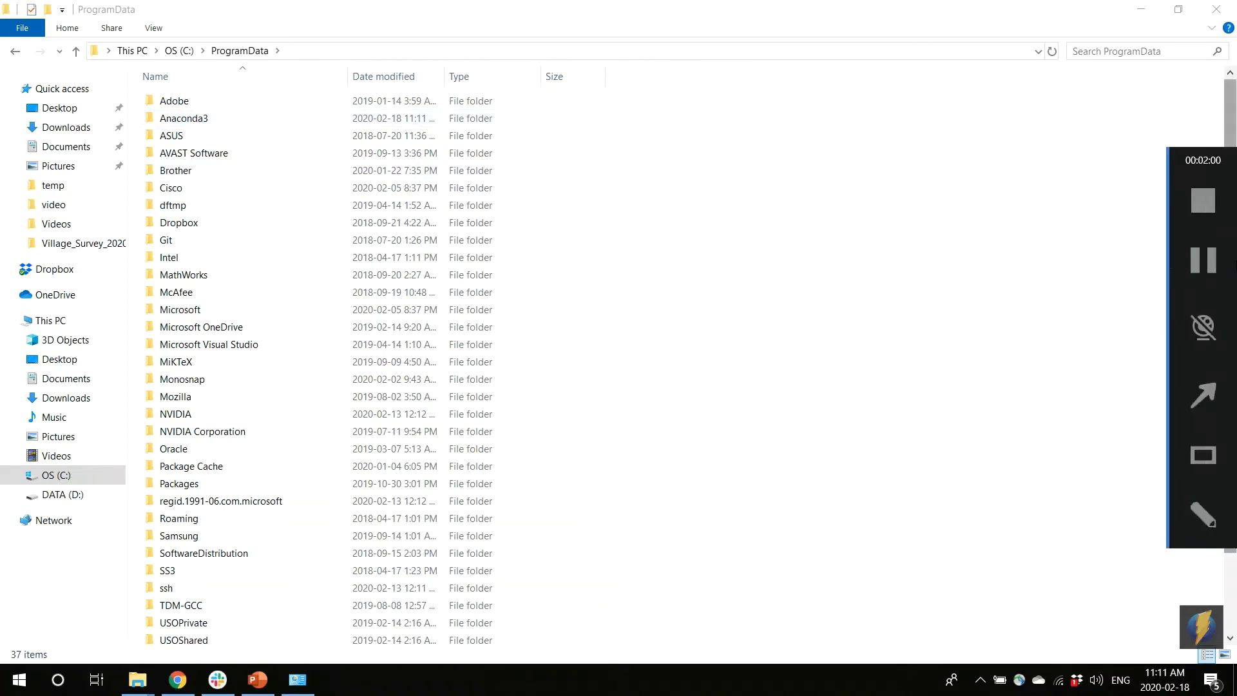
{"action": "left_click", "coordinate": [22, 686]}
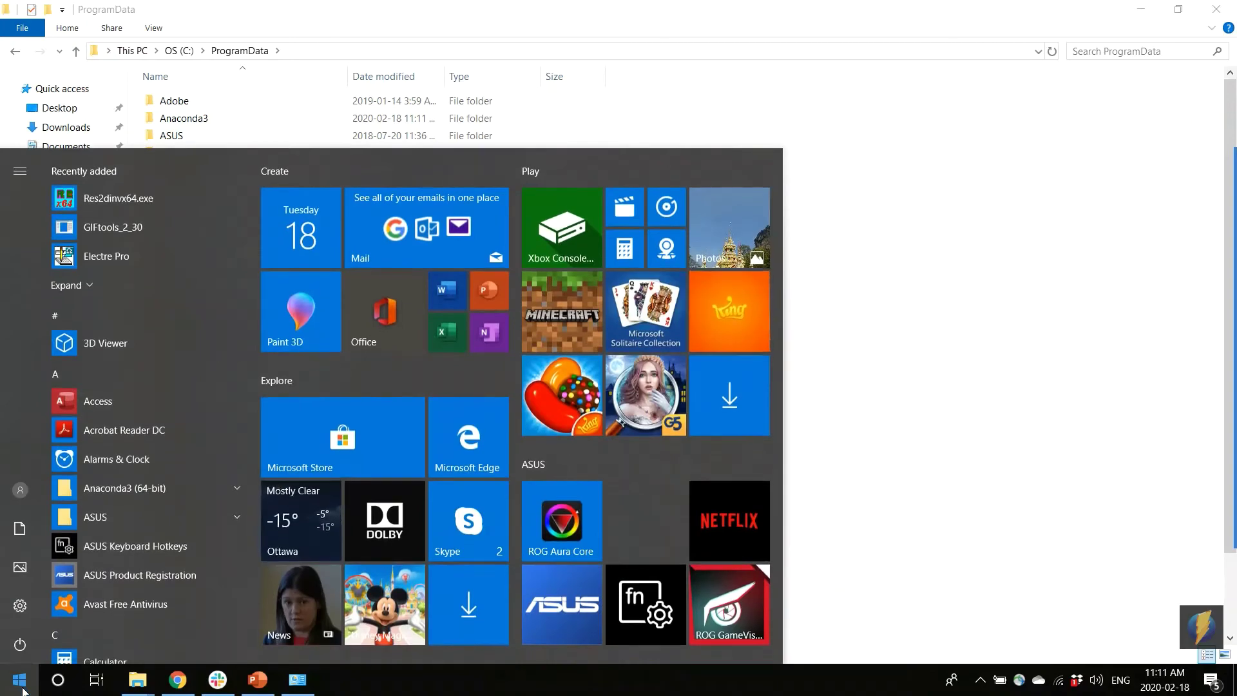
{"action": "type", "text": "anaconda"}
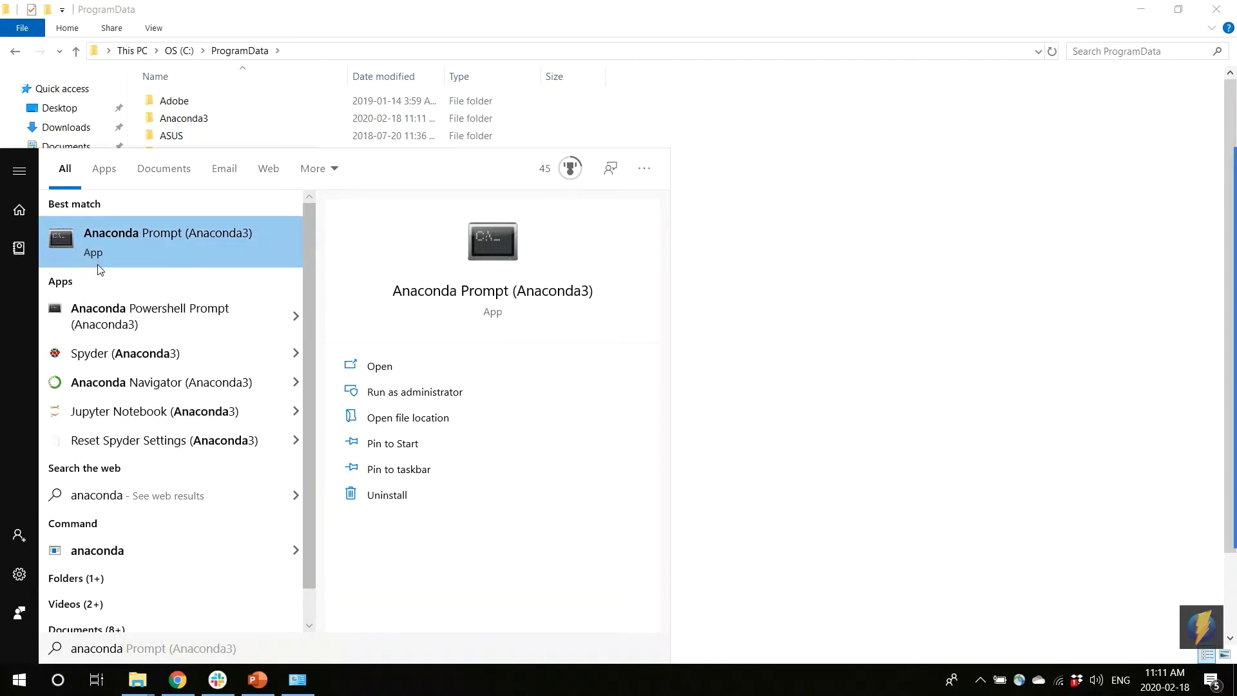
{"action": "left_click", "coordinate": [1104, 284]}
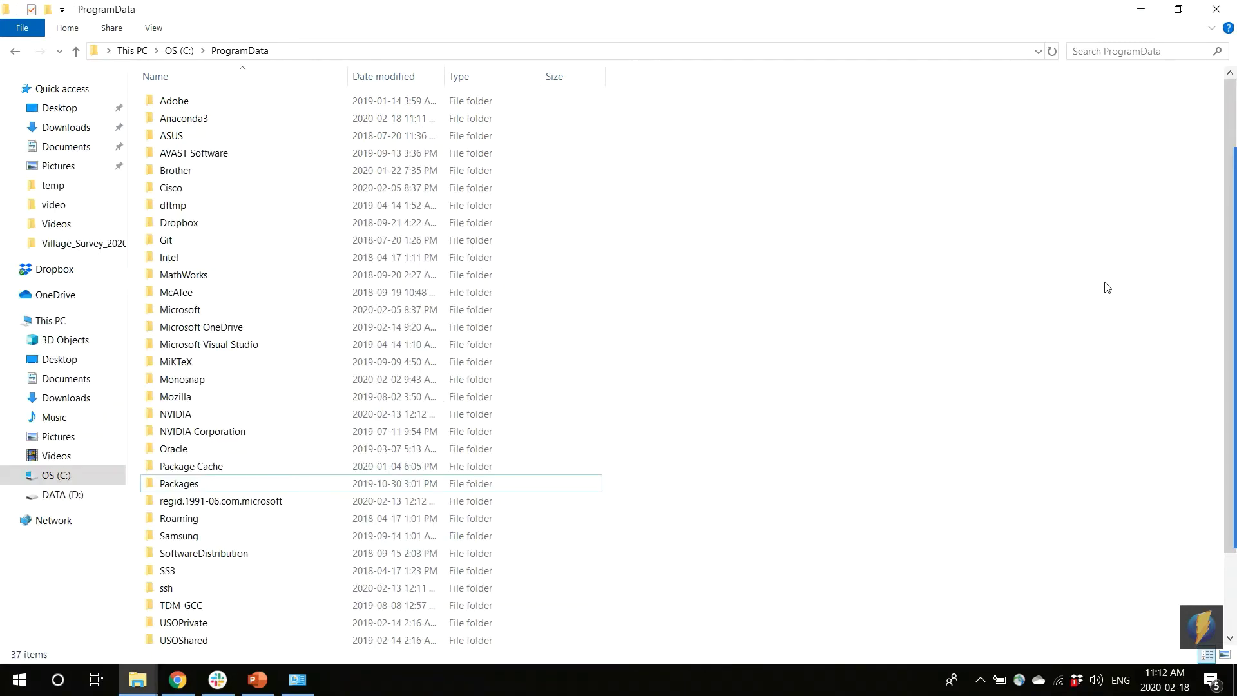
{"action": "mouse_move", "coordinate": [1214, 211]}
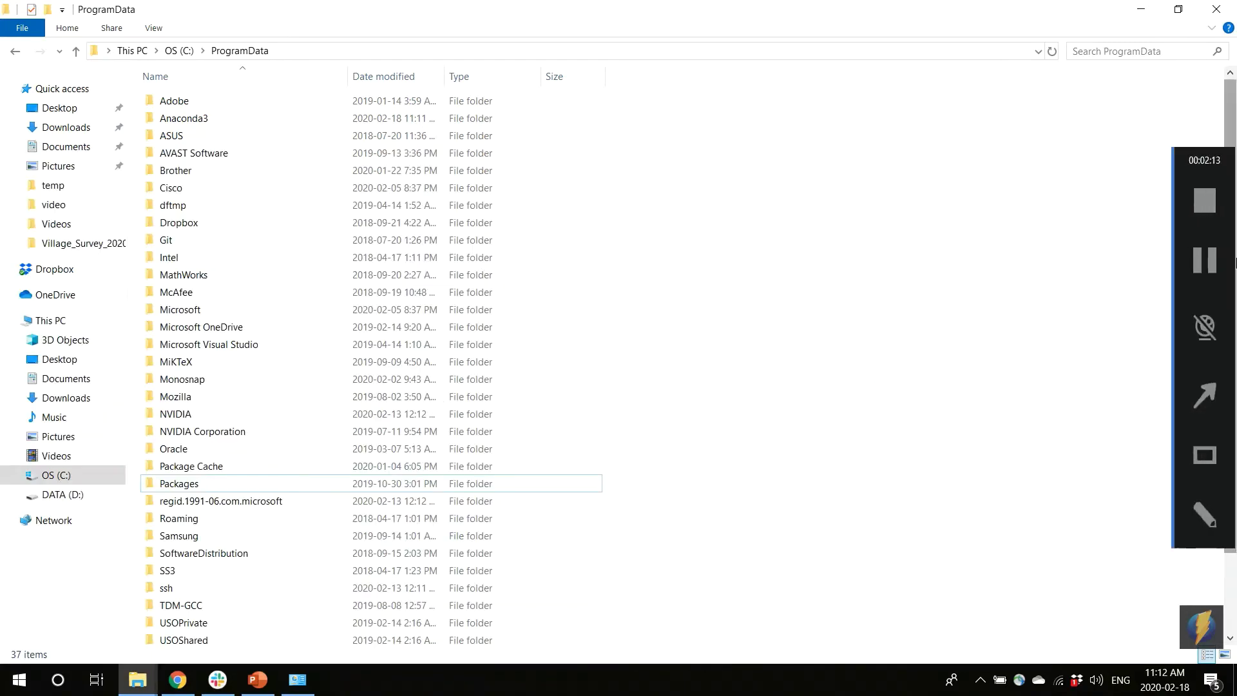
{"action": "left_click", "coordinate": [1205, 215]}
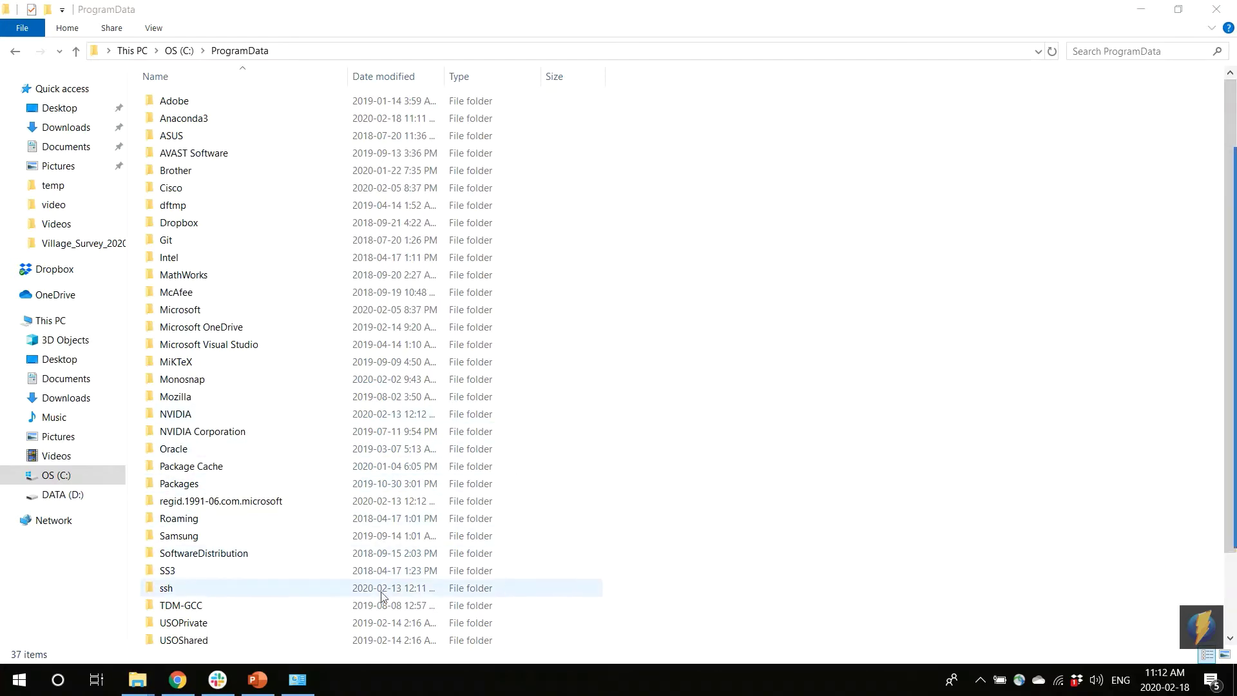
- Switch to the PowerPoint presentation and go to the "2. Installing SimPEG" slide
{"action": "left_click", "coordinate": [257, 679]}
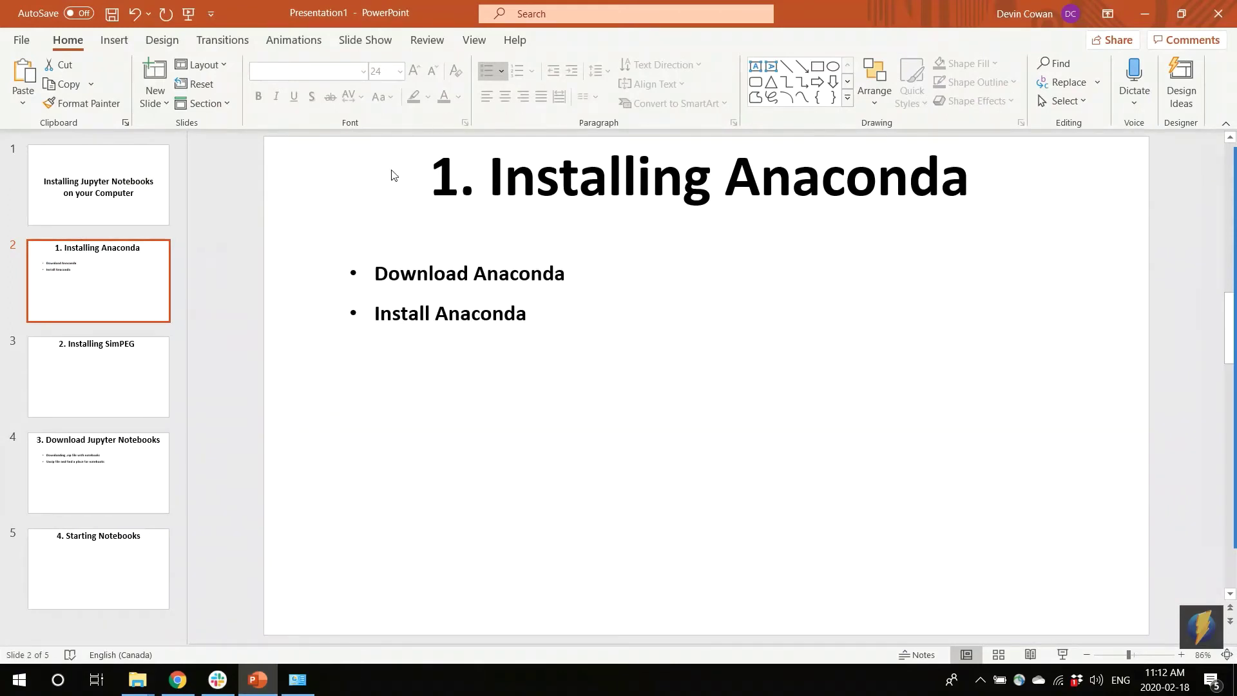
{"action": "left_click", "coordinate": [606, 334]}
{"action": "left_click", "coordinate": [578, 415]}
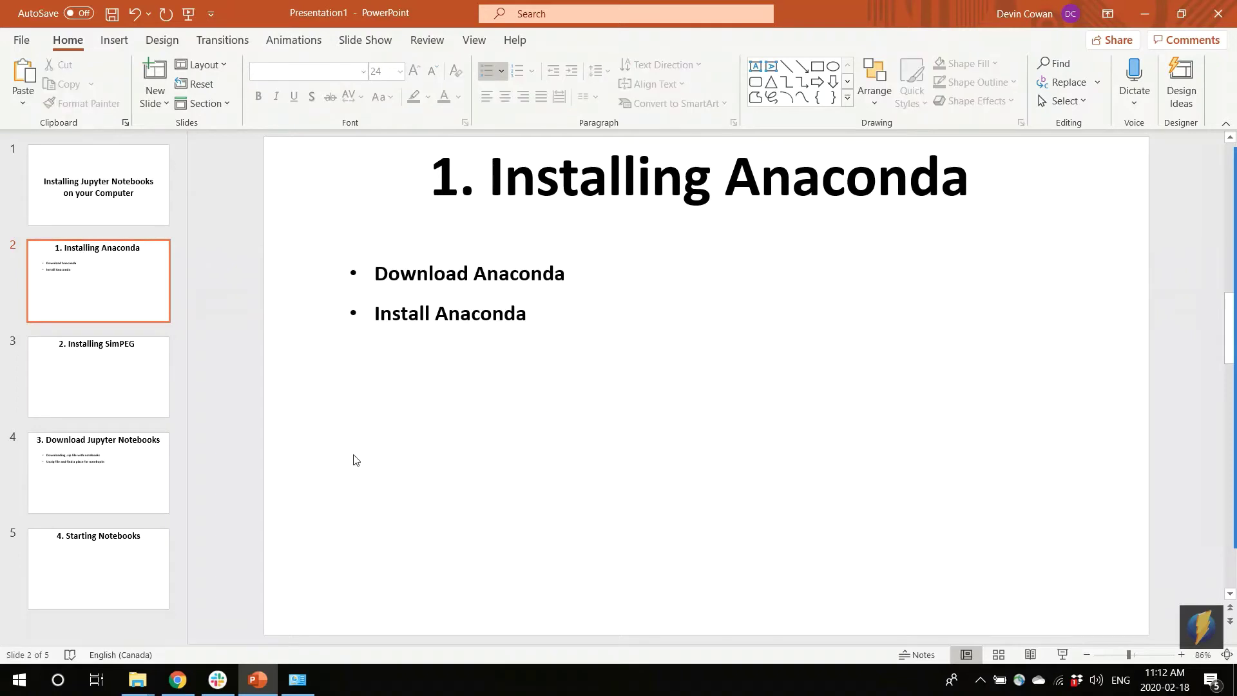
{"action": "left_click", "coordinate": [111, 386]}
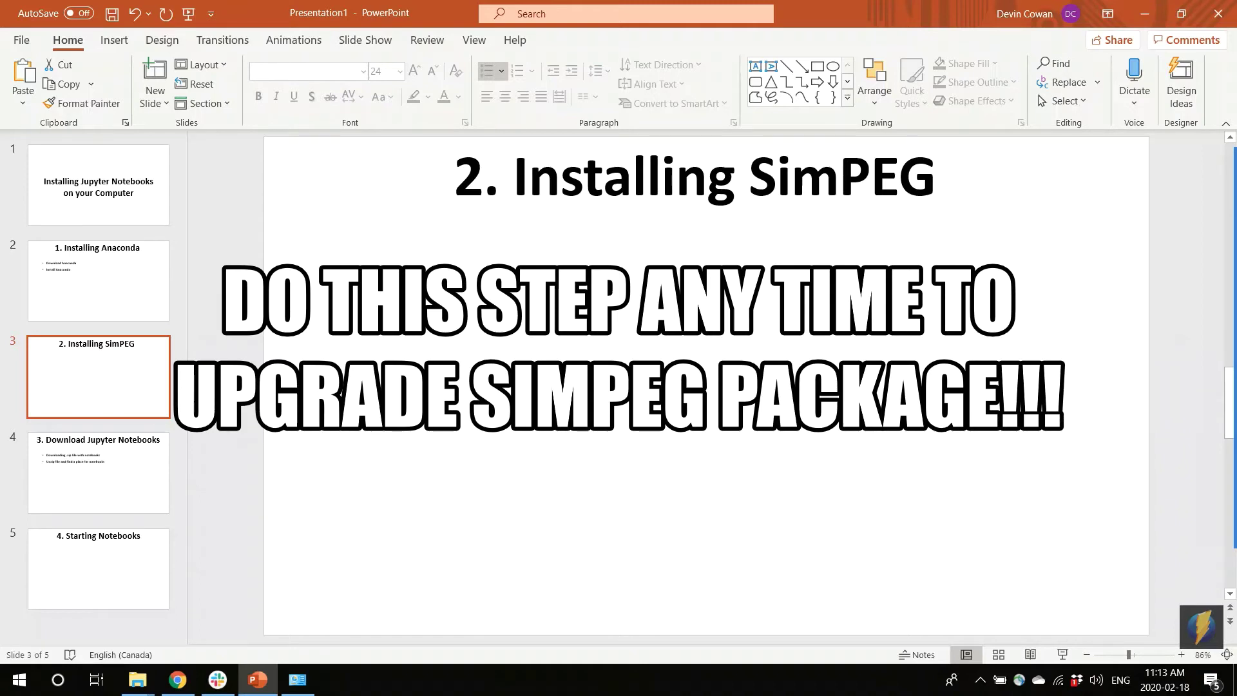
{"action": "mouse_move", "coordinate": [1231, 282]}
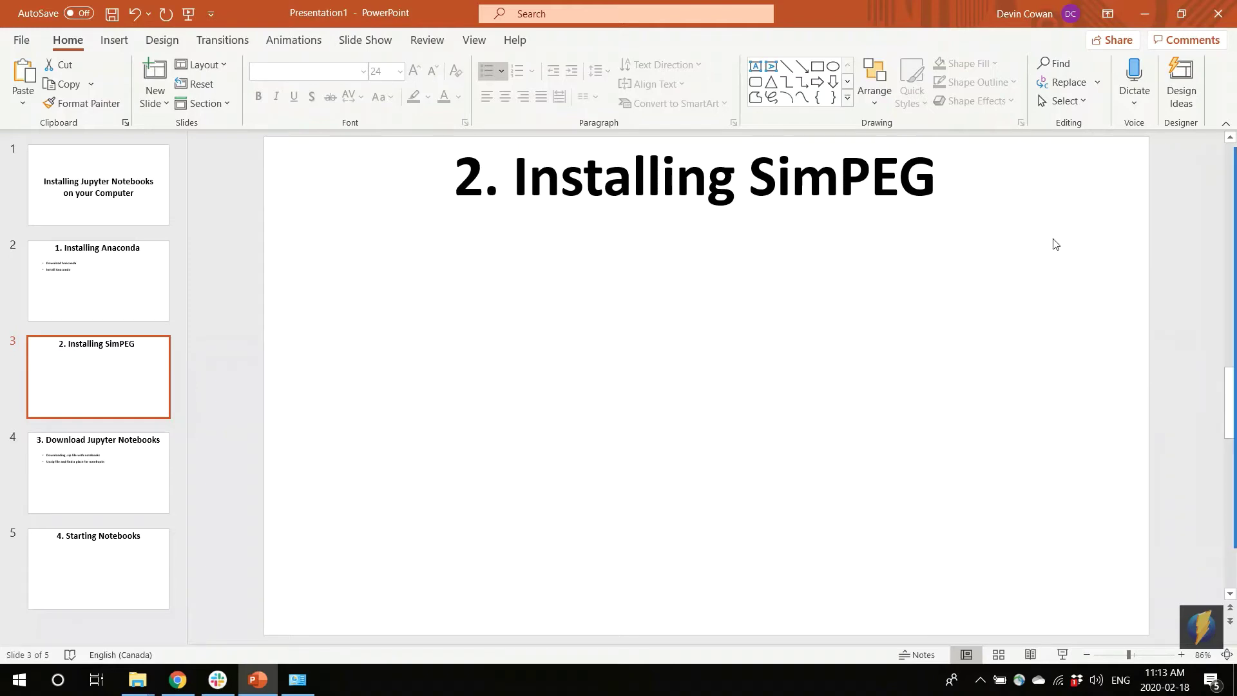
- Search Windows for "anaconda" and launch Anaconda Prompt (Anaconda3) as administrator
{"action": "left_click", "coordinate": [16, 685]}
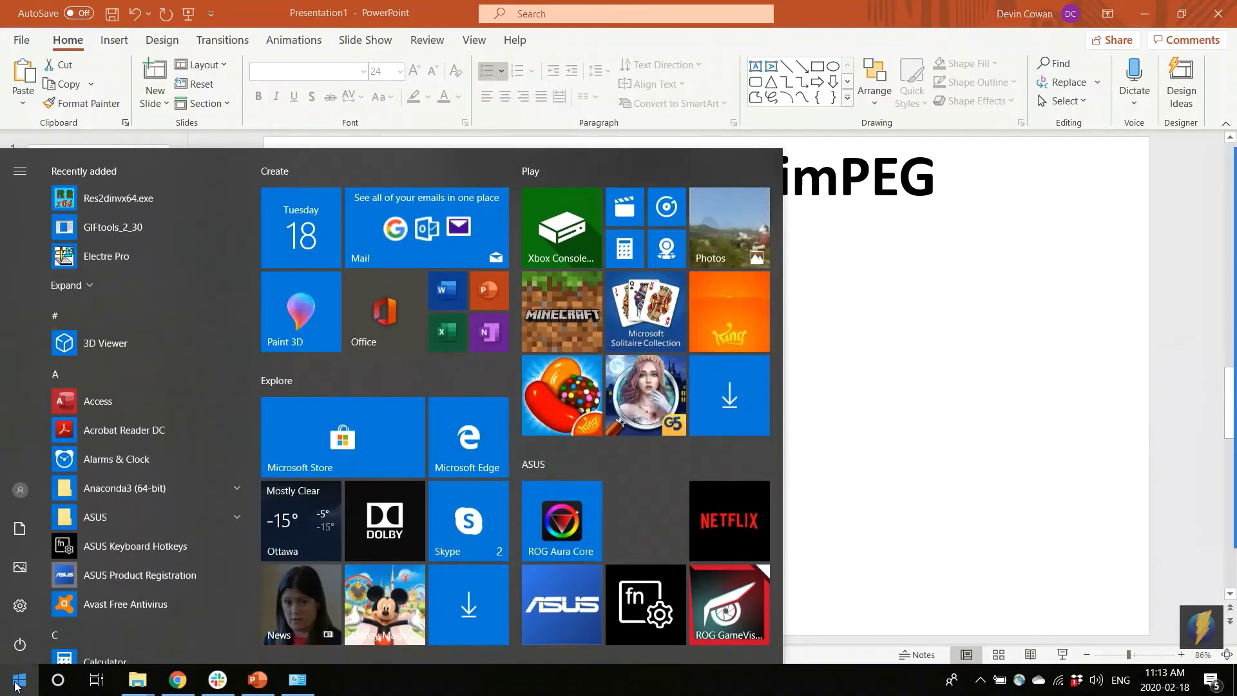
{"action": "type", "text": "anaconda"}
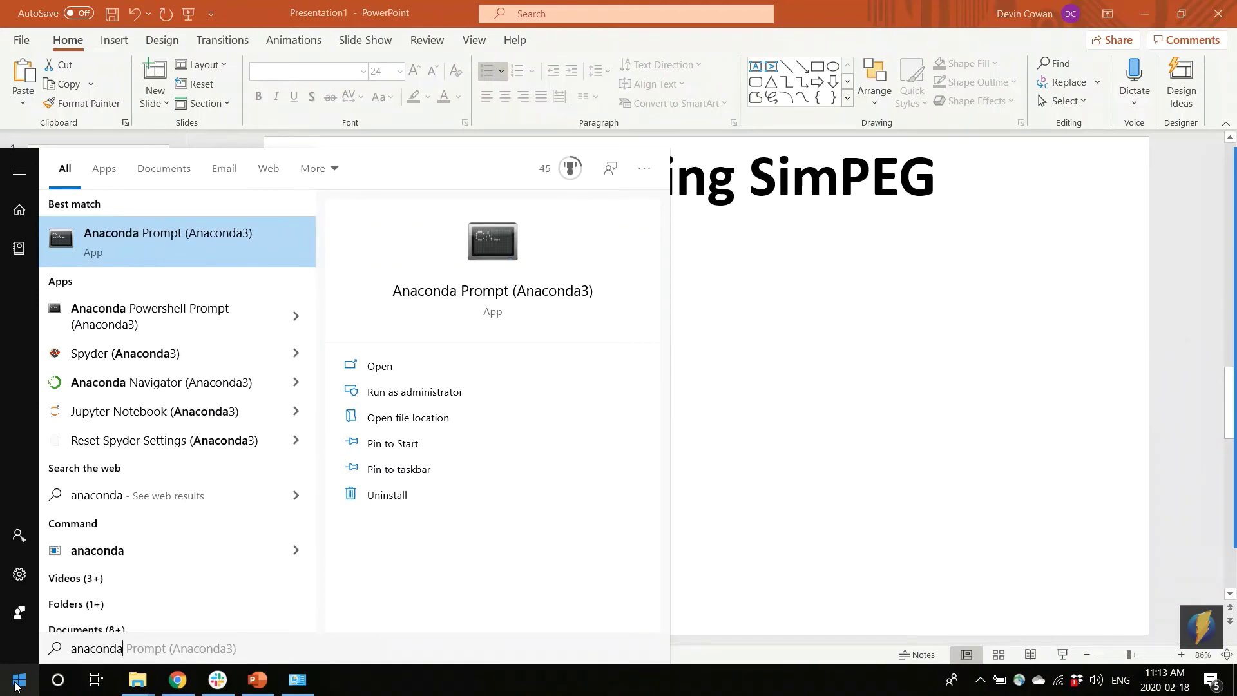
{"action": "right_click", "coordinate": [162, 238]}
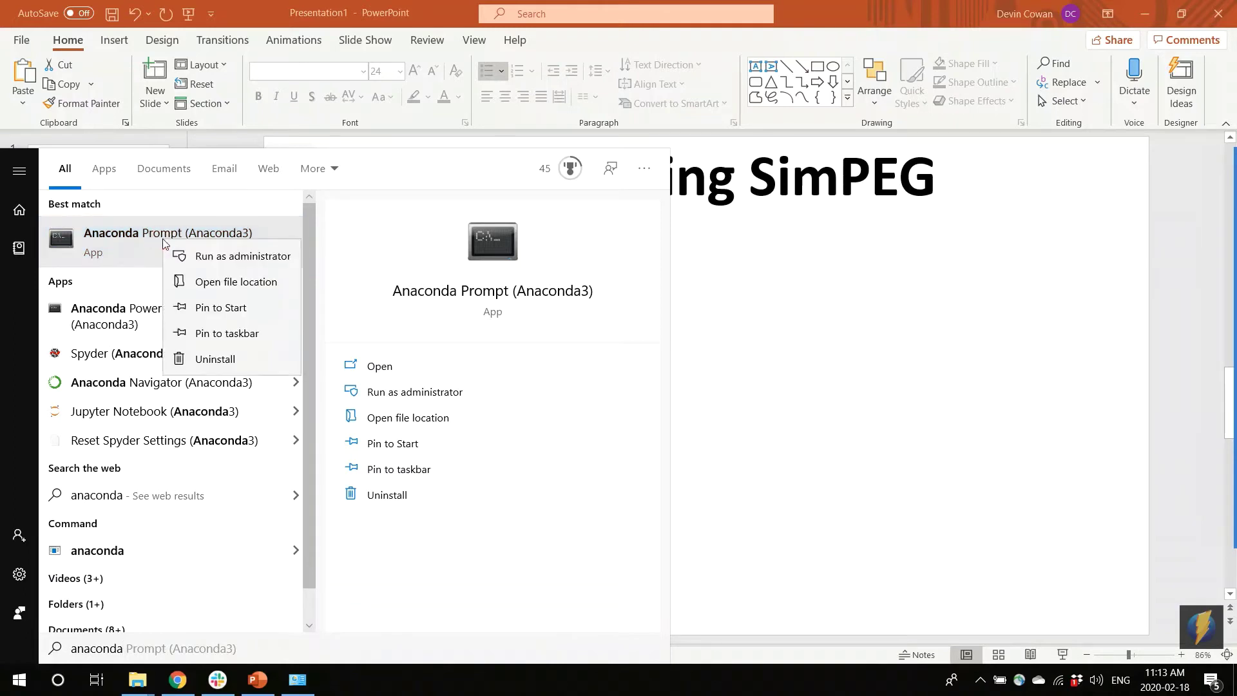
{"action": "left_click", "coordinate": [240, 259]}
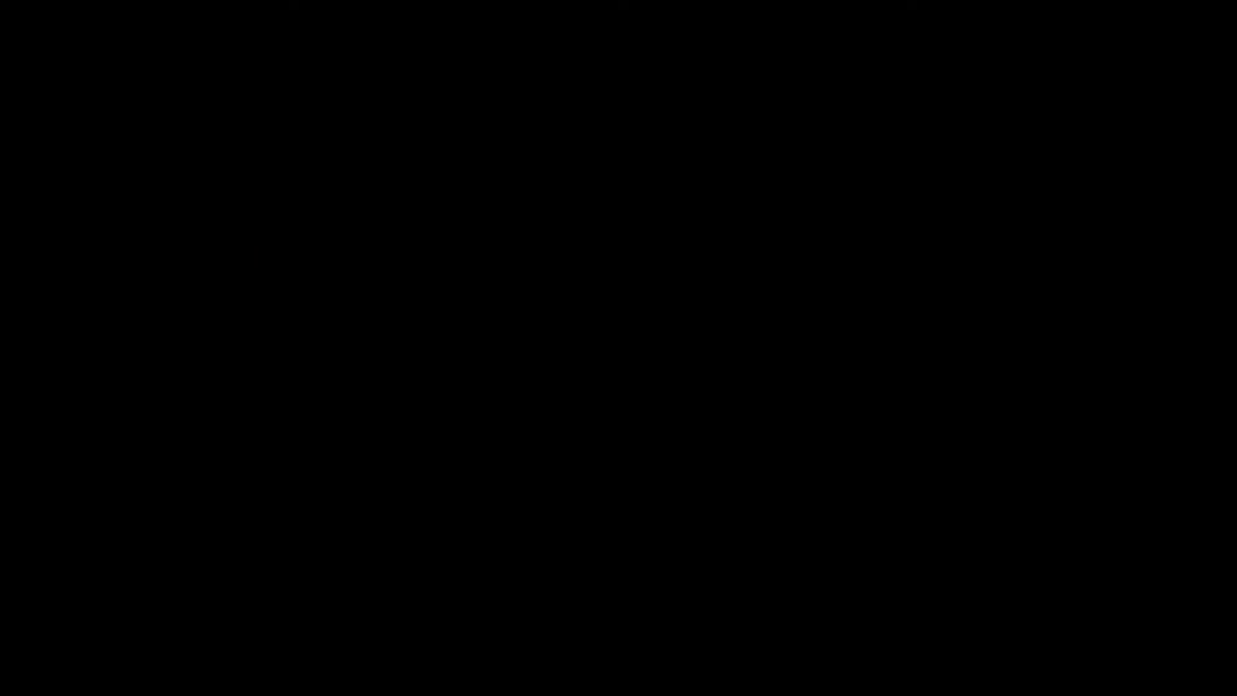
{"action": "left_click", "coordinate": [522, 443]}
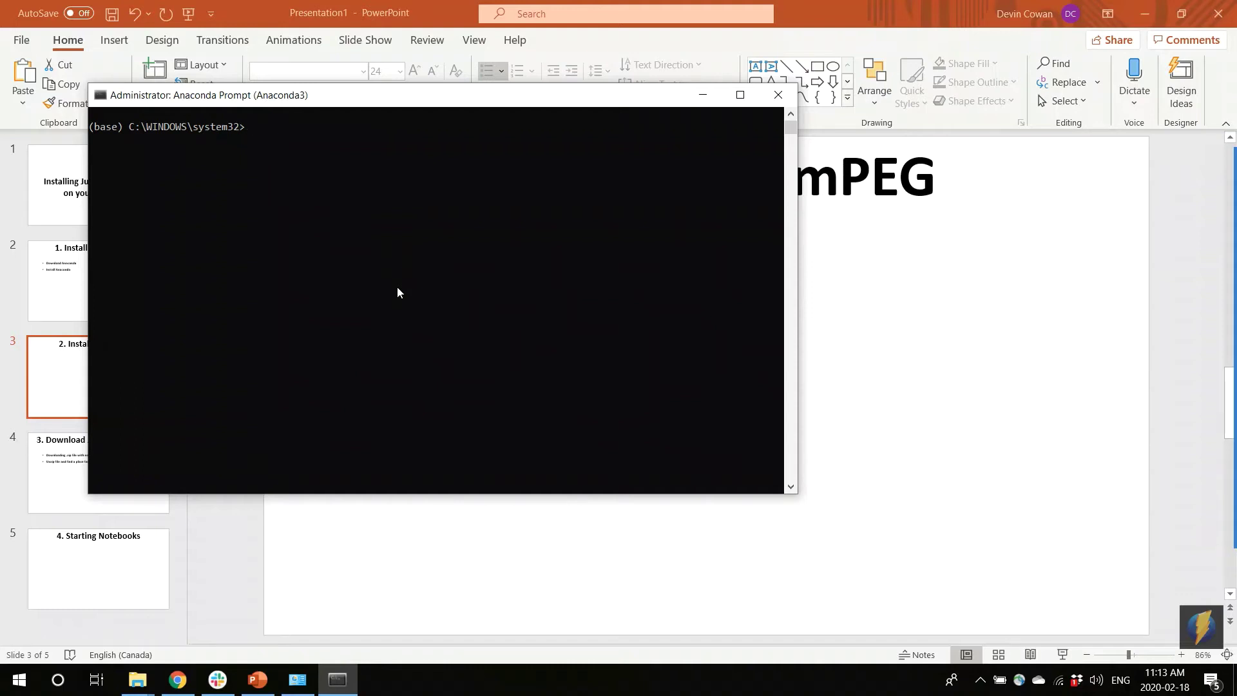
- Install SimPEG by running "conda install -c conda-forge/label/beta -c conda-forge simpeg" and agree to proceed with "y"
{"action": "type", "text": "conda install -c conda-forge/"}
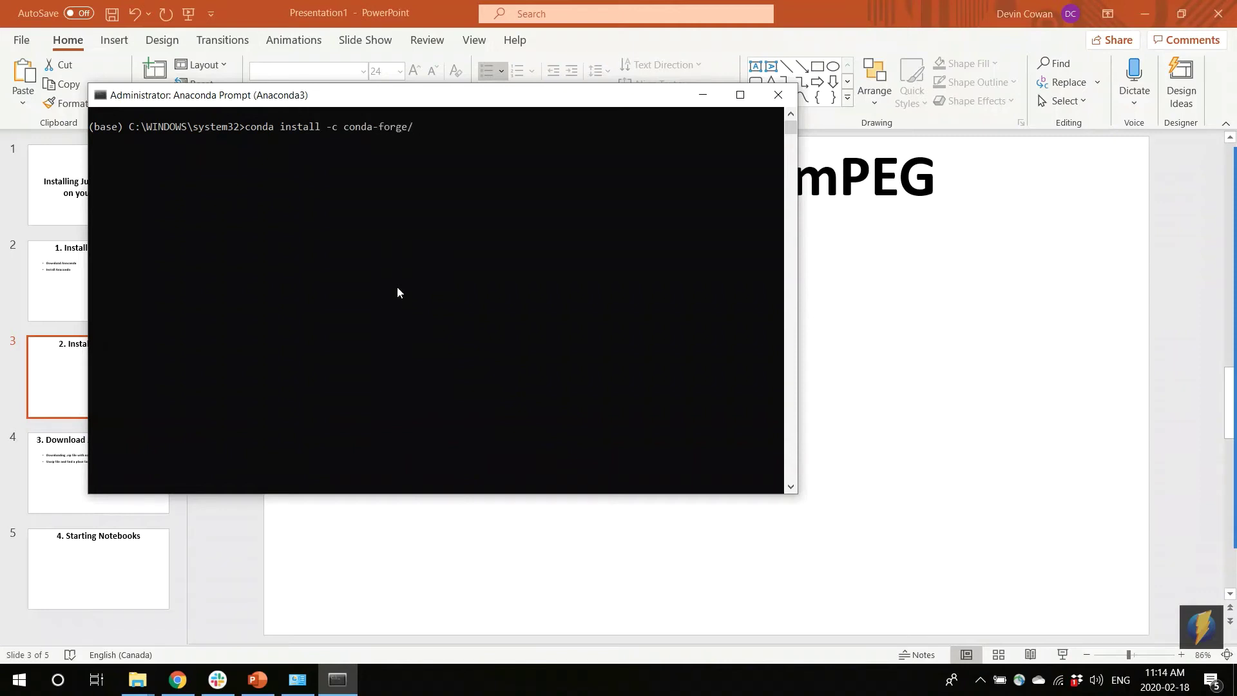
{"action": "type", "text": "label/beta -c conda-forge simpeg"}
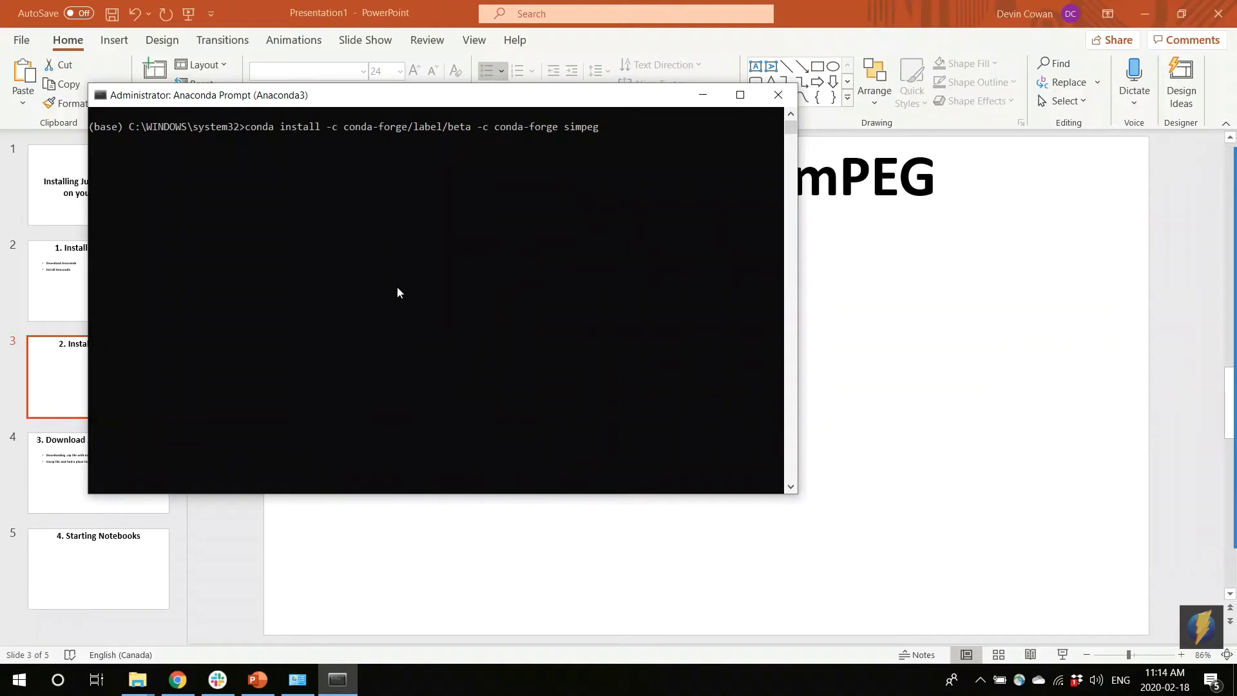
{"action": "key", "text": "Return"}
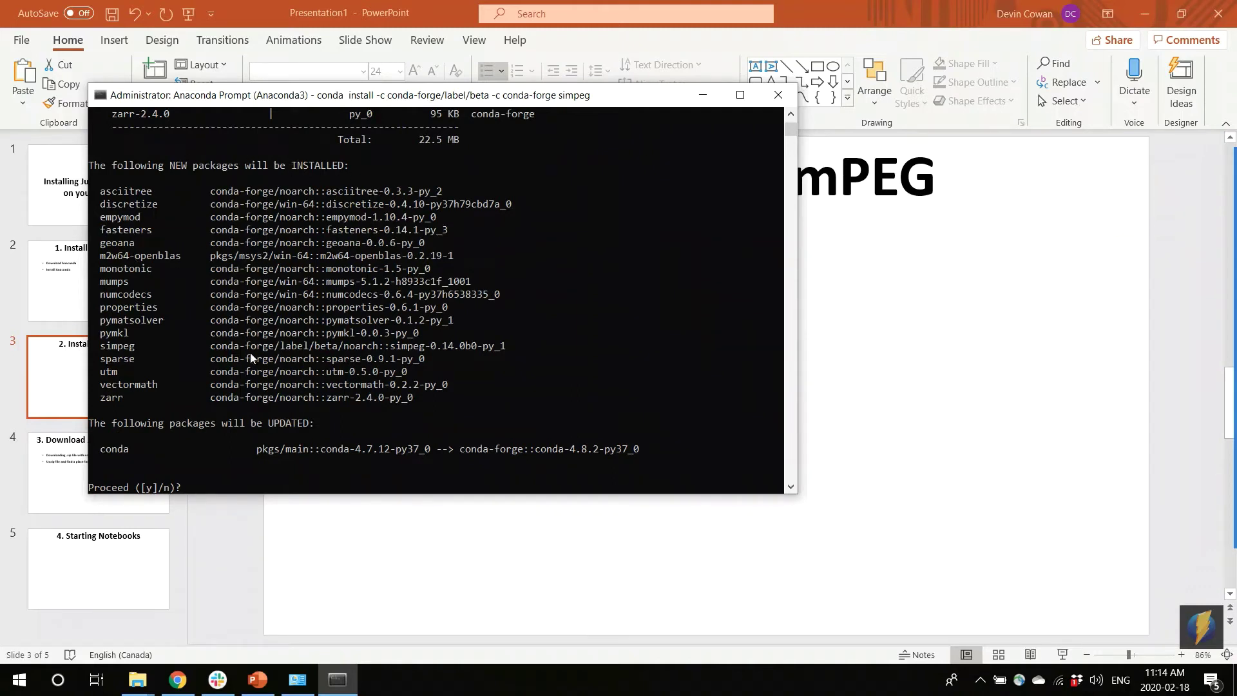
{"action": "type", "text": "y"}
{"action": "key", "text": "Return"}
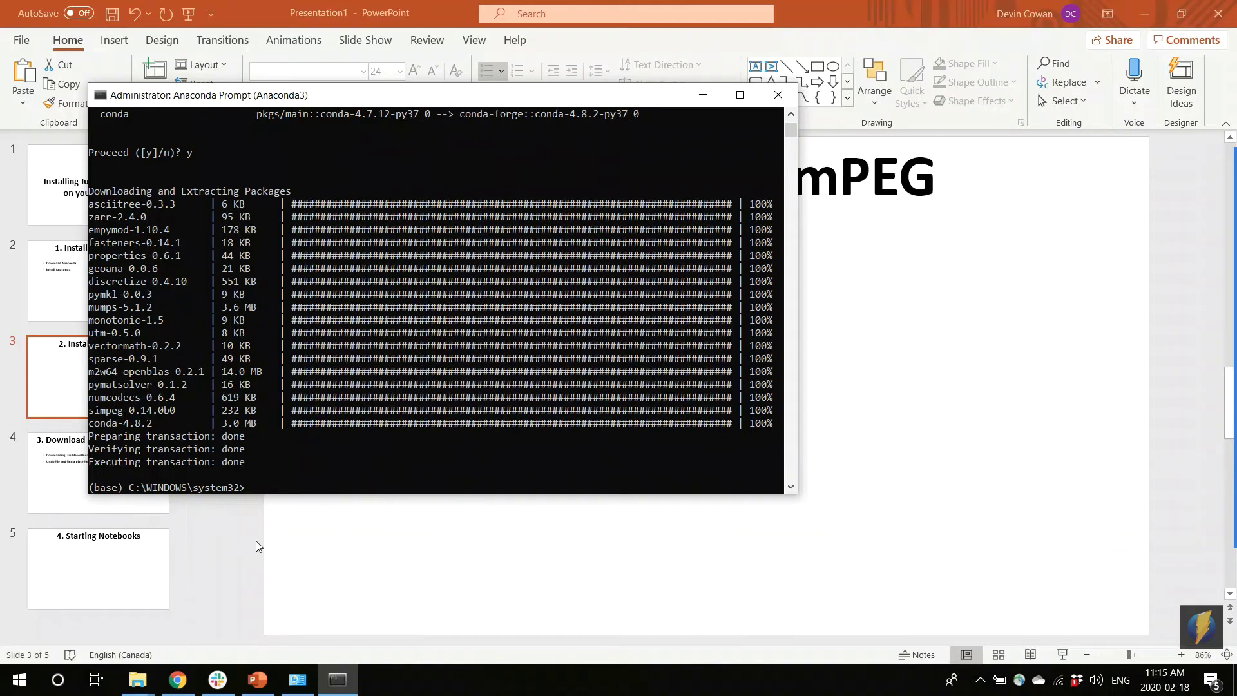
{"action": "mouse_move", "coordinate": [1215, 232]}
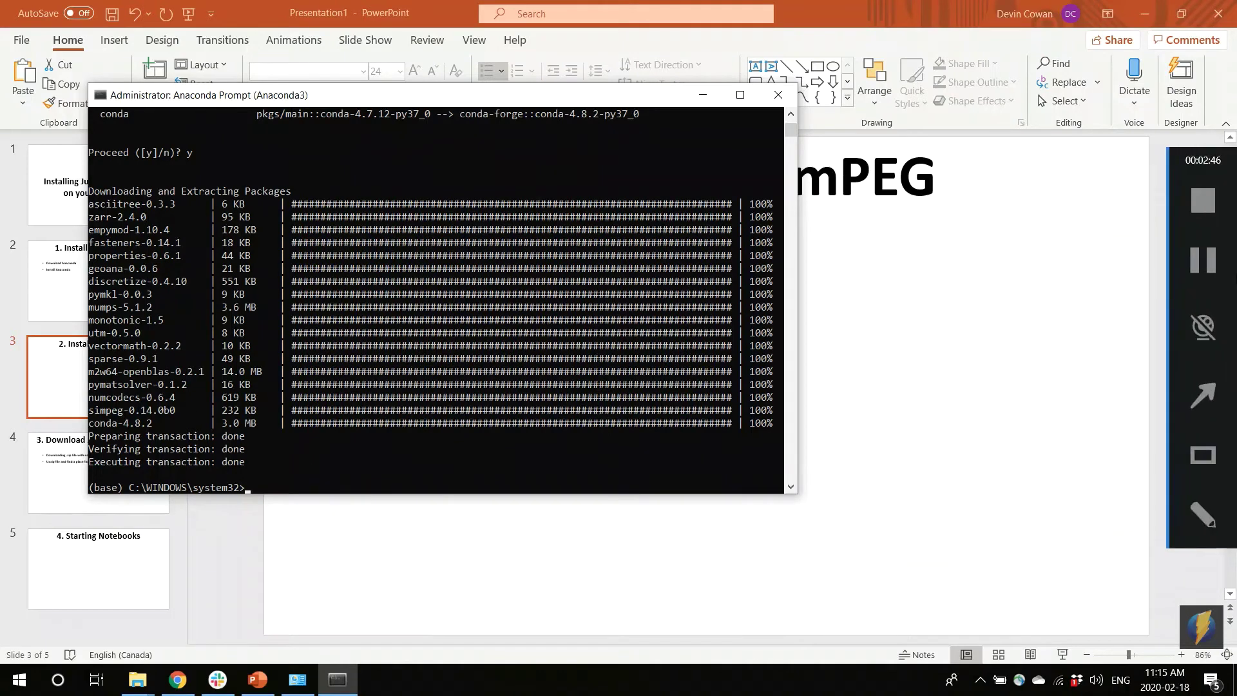
{"action": "left_click", "coordinate": [1209, 215]}
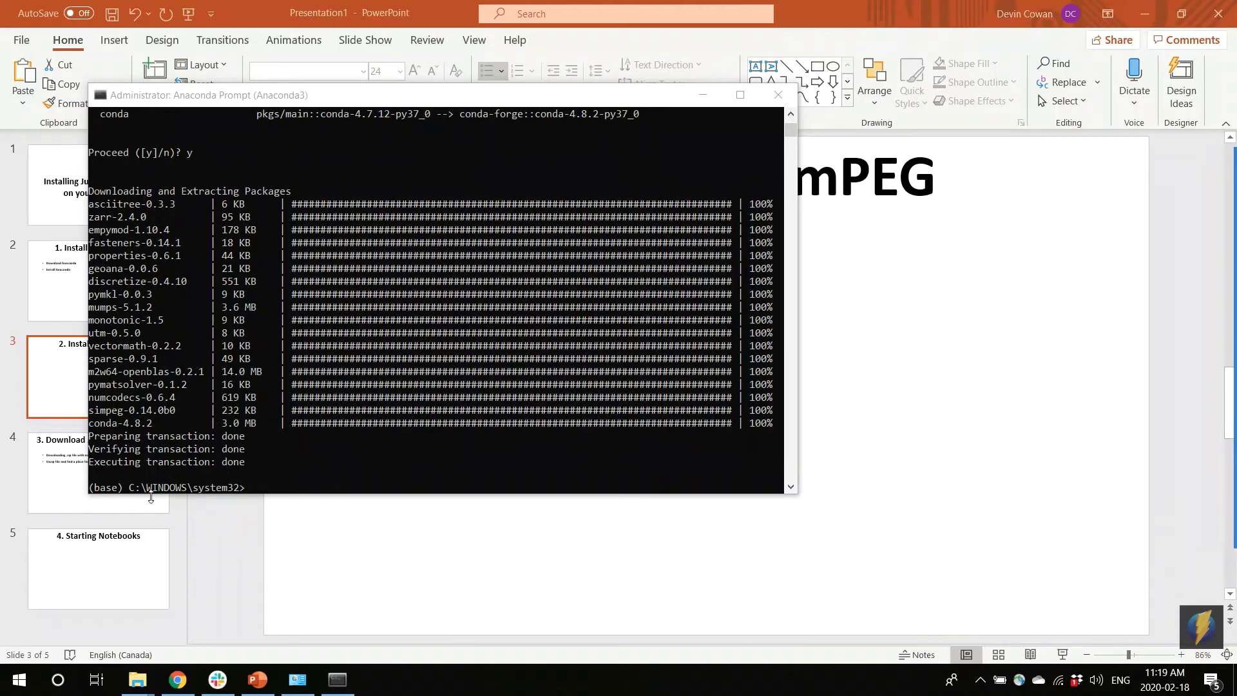
- Return to the PowerPoint presentation and go to the "3. Download Jupyter Notebooks" slide
{"action": "left_click", "coordinate": [900, 518]}
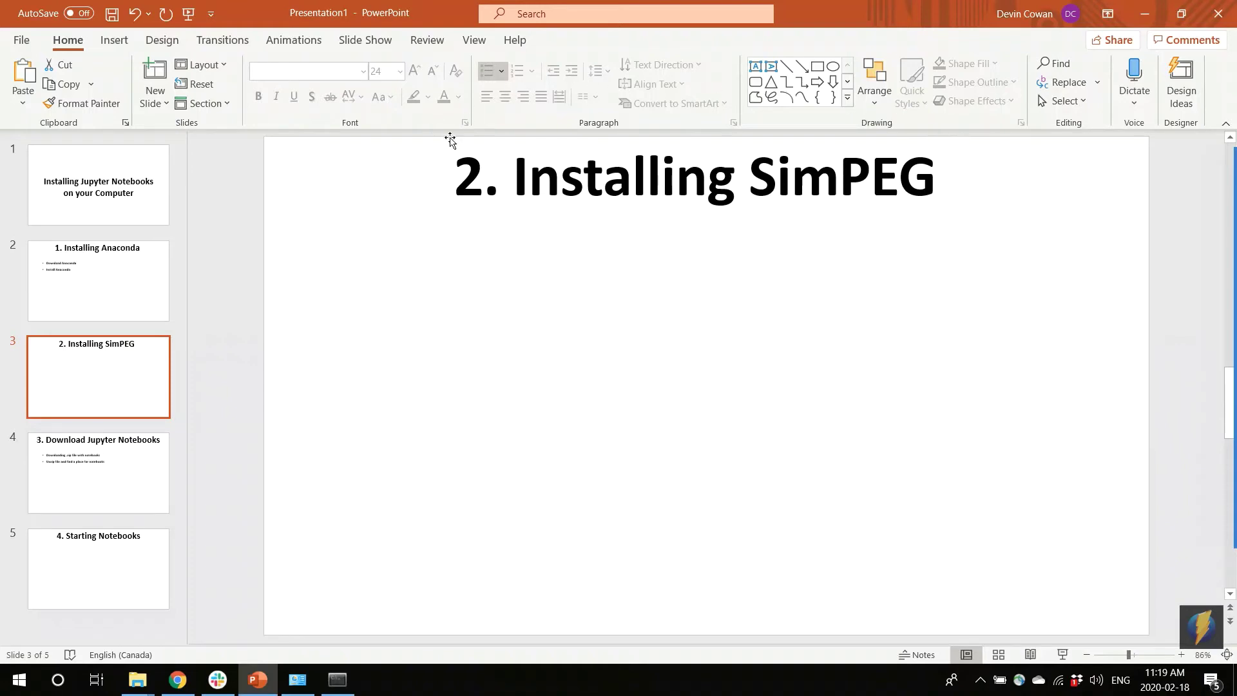
{"action": "left_click", "coordinate": [111, 483]}
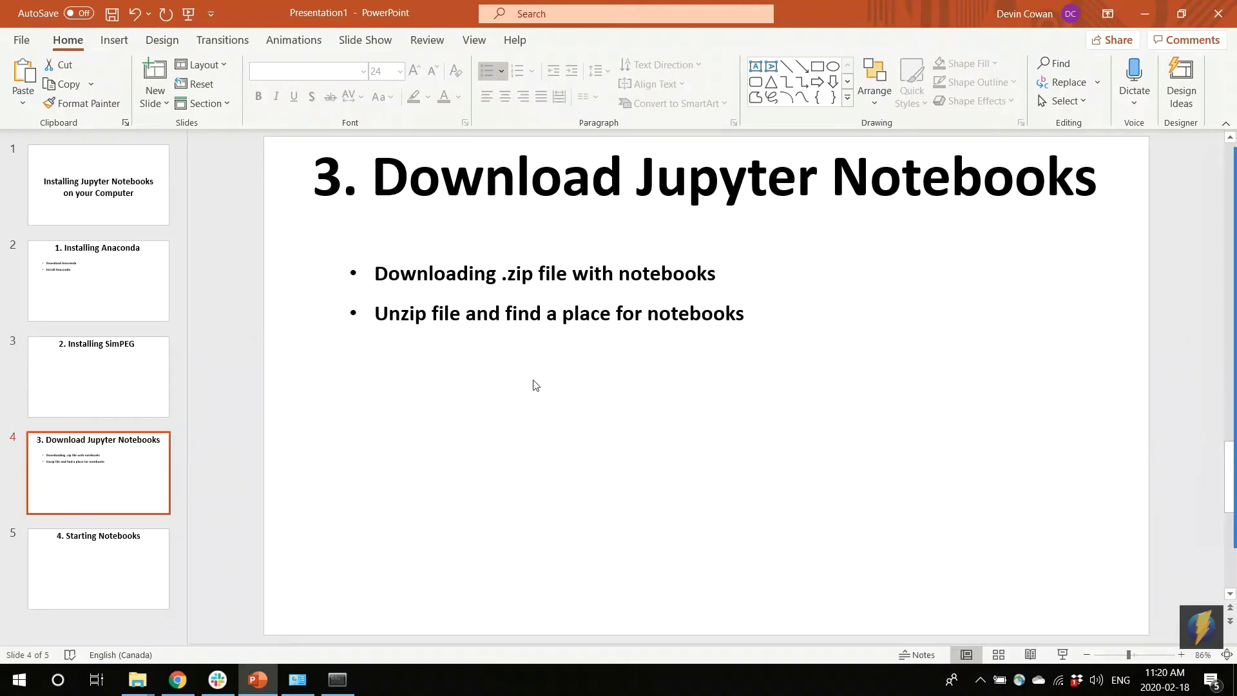
- Switch to Chrome and download the gwb-dc-inversions master.zip through the notebooks folder link in the Myanmar Hydrogeophysics Society group description
{"action": "left_click", "coordinate": [186, 682]}
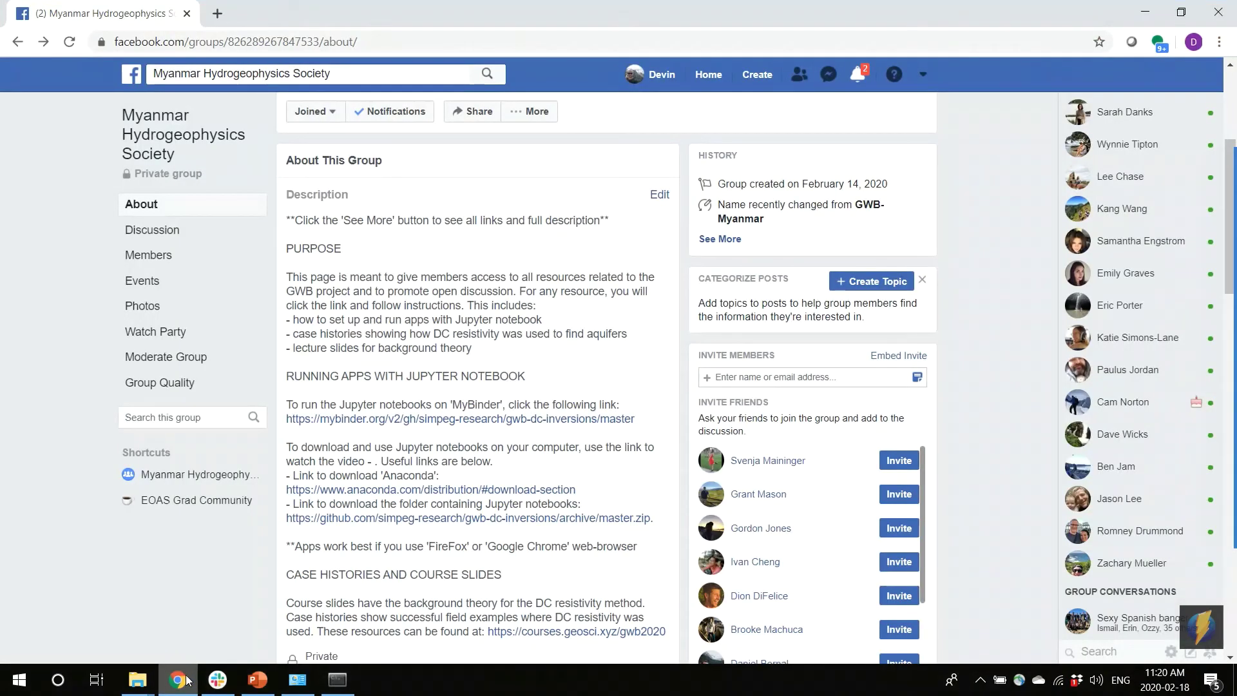
{"action": "left_click_drag", "start_coordinate": [296, 503], "coordinate": [582, 507]}
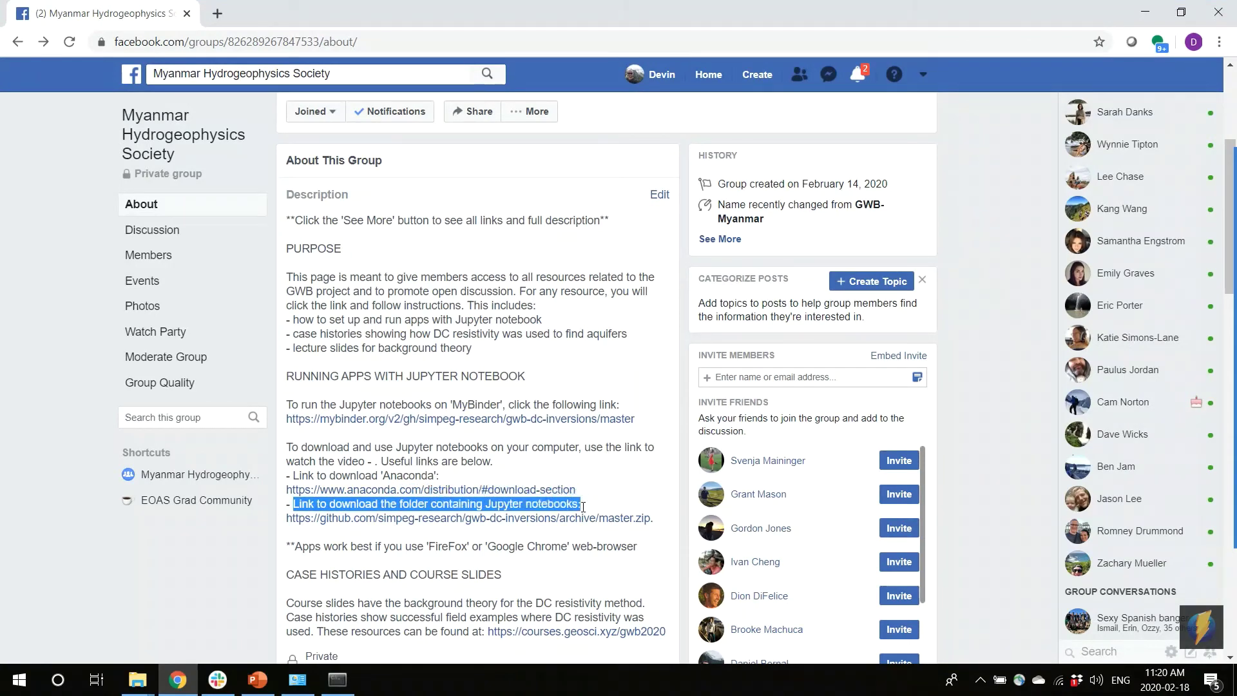
{"action": "left_click", "coordinate": [414, 519]}
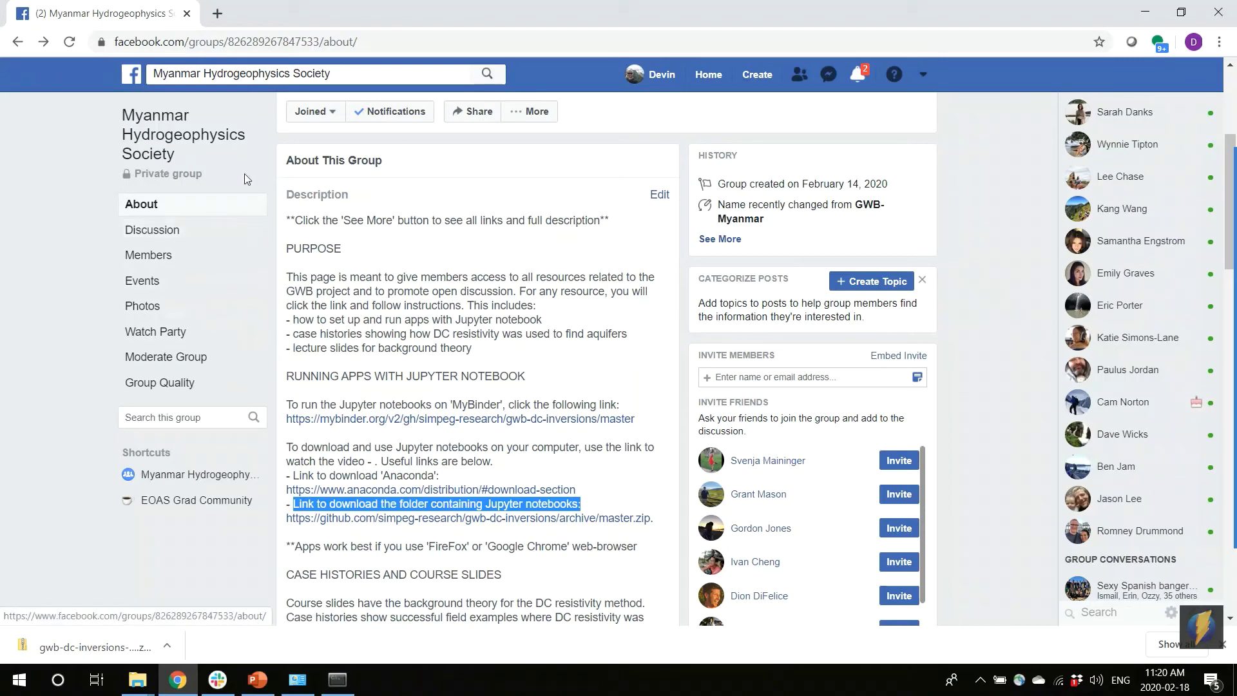
- Open github.com/simpeg-research/gwb-dc-inversions in a new tab and bring up the repository's ZIP download option
{"action": "left_click", "coordinate": [217, 13]}
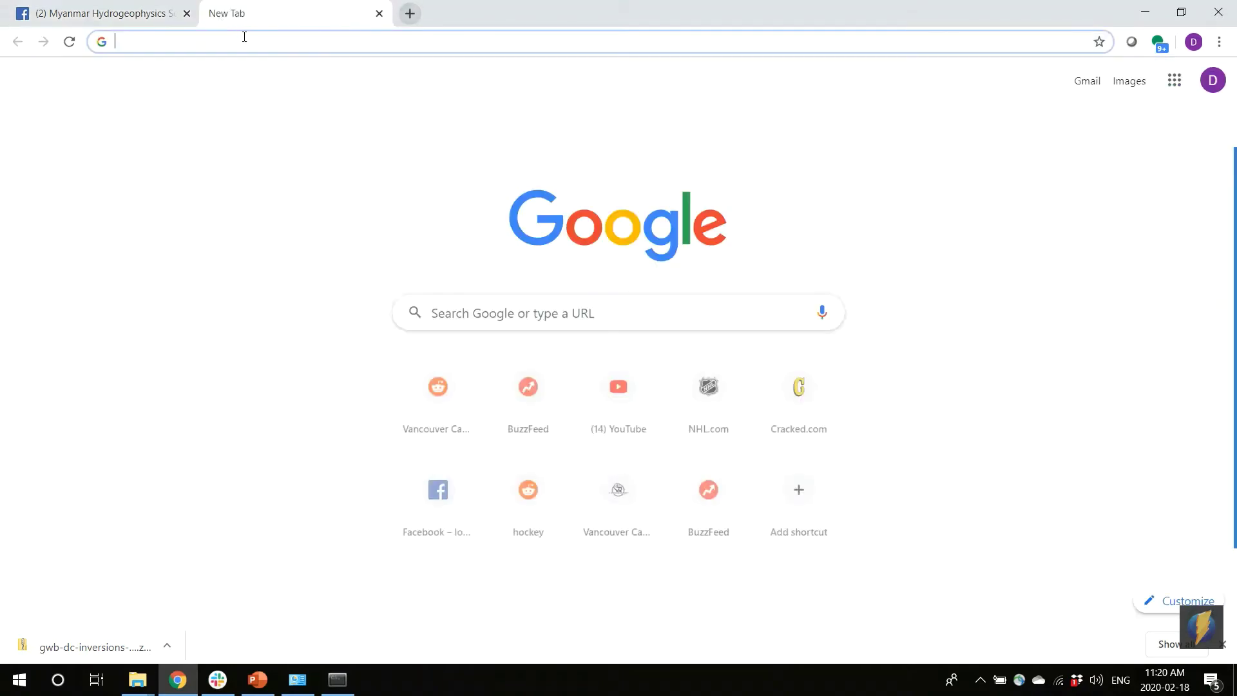
{"action": "type", "text": "g"}
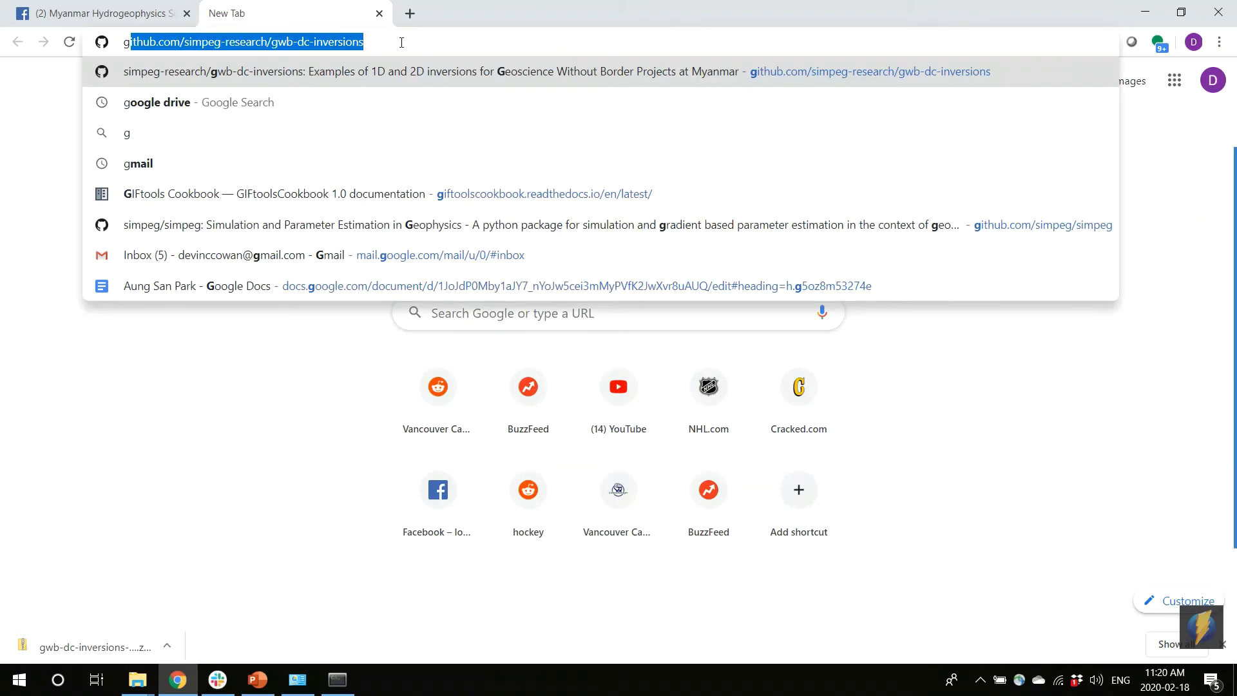
{"action": "key", "text": "Right"}
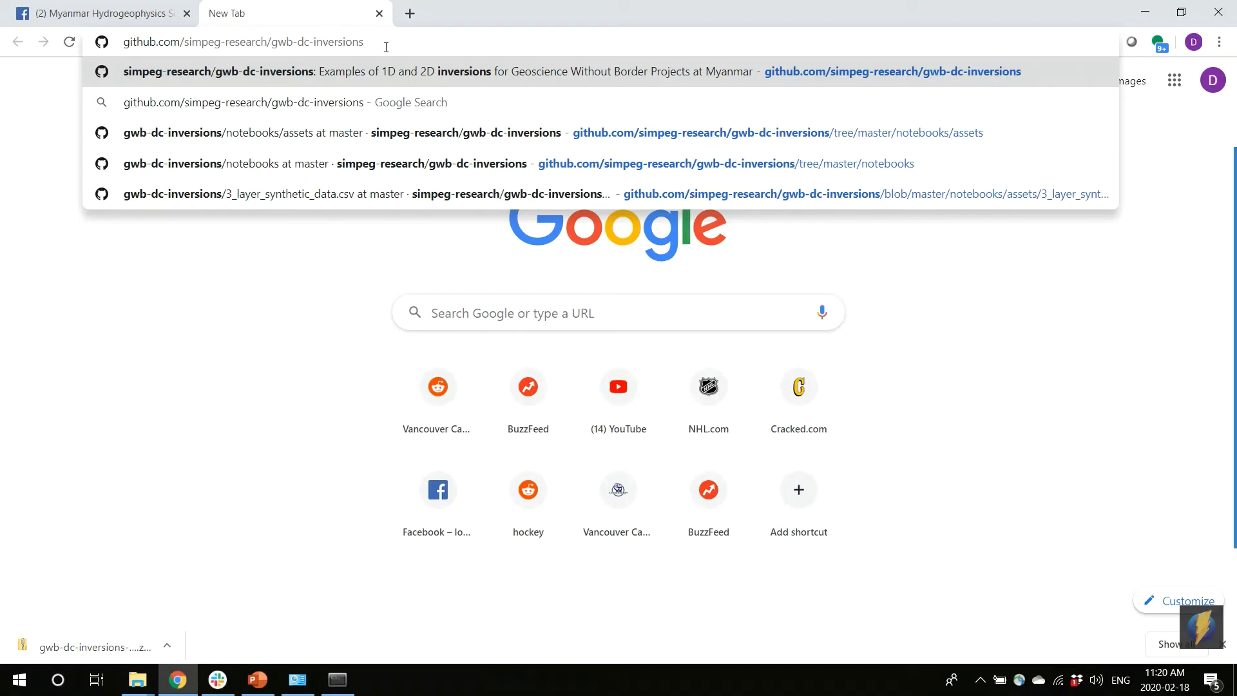
{"action": "key", "text": "Return"}
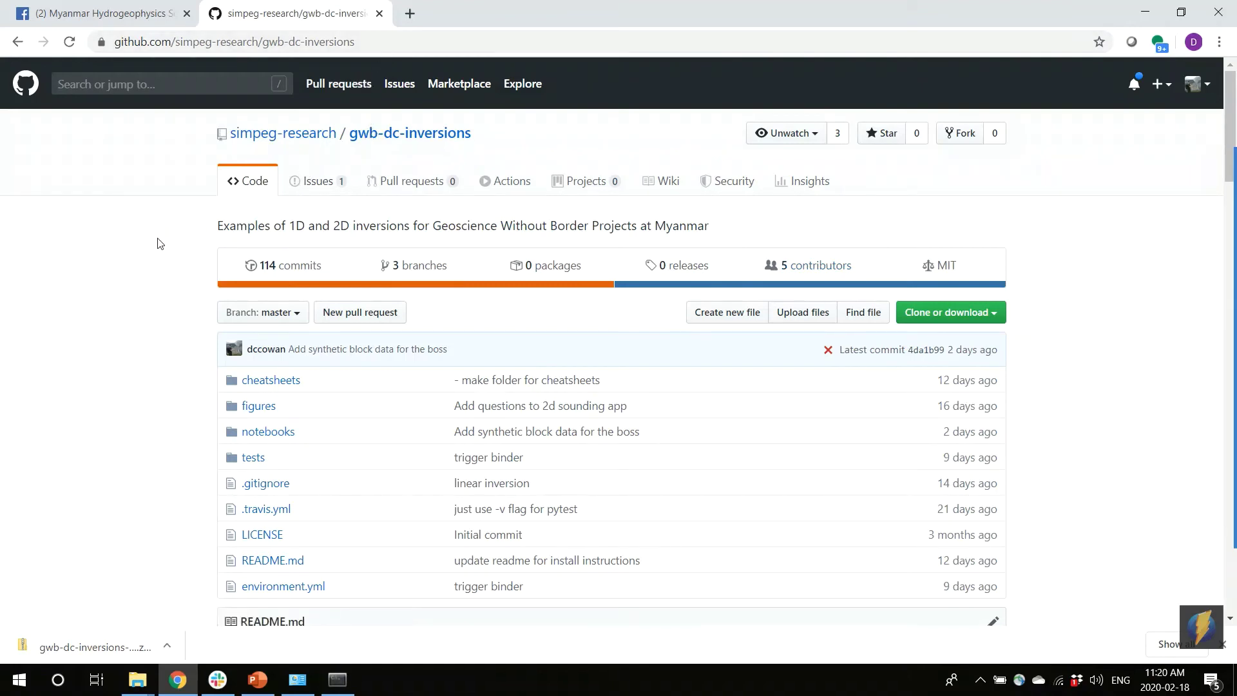
{"action": "left_click", "coordinate": [997, 319]}
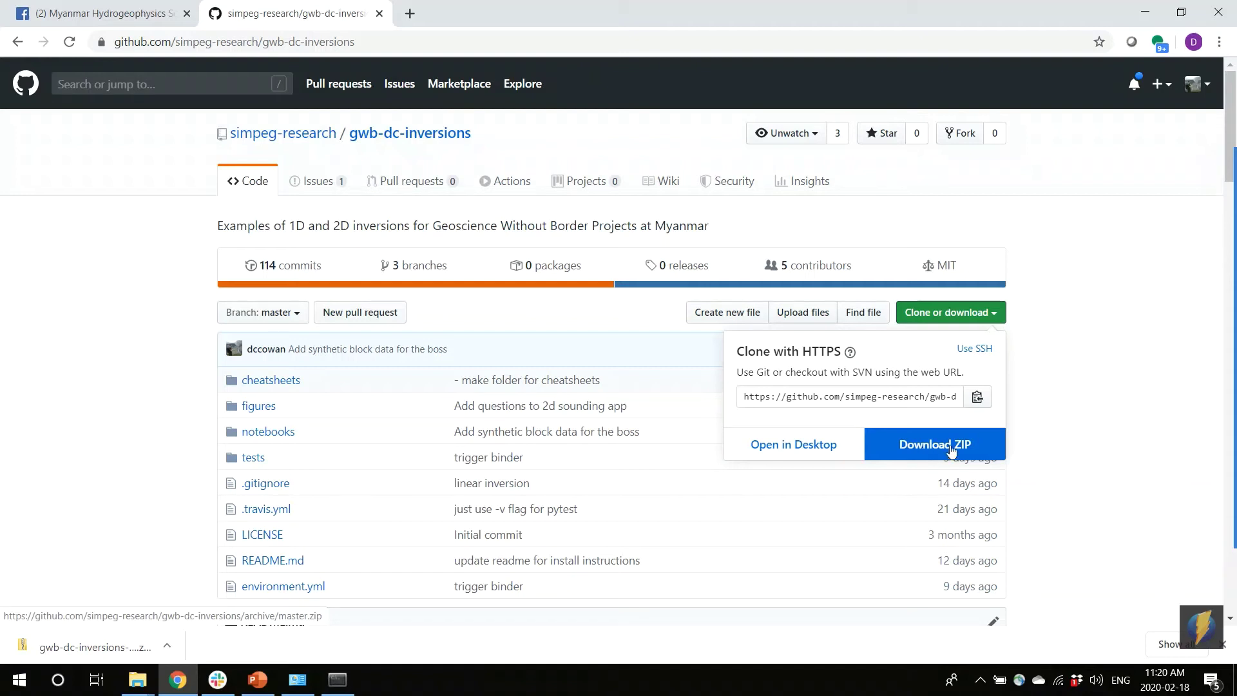
{"action": "left_click", "coordinate": [913, 448]}
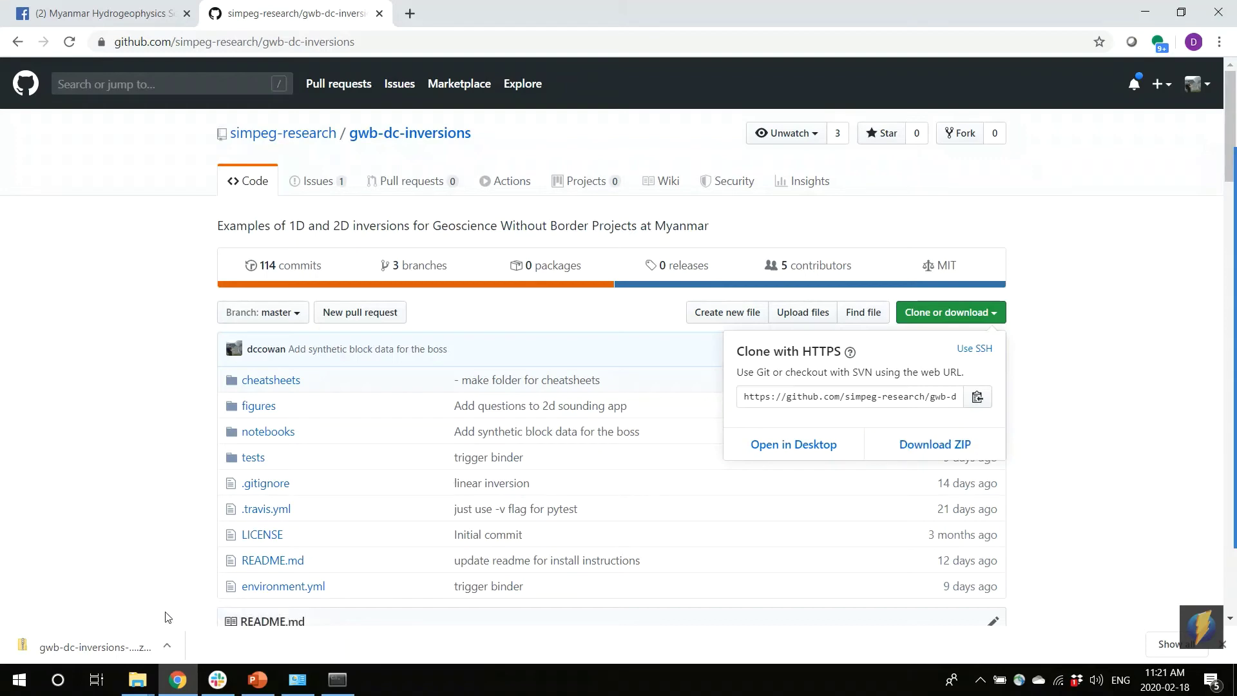
- Open the downloaded gwb-dc-inversions archive from the browser and go up to its containing Downloads folder
{"action": "left_click", "coordinate": [100, 649]}
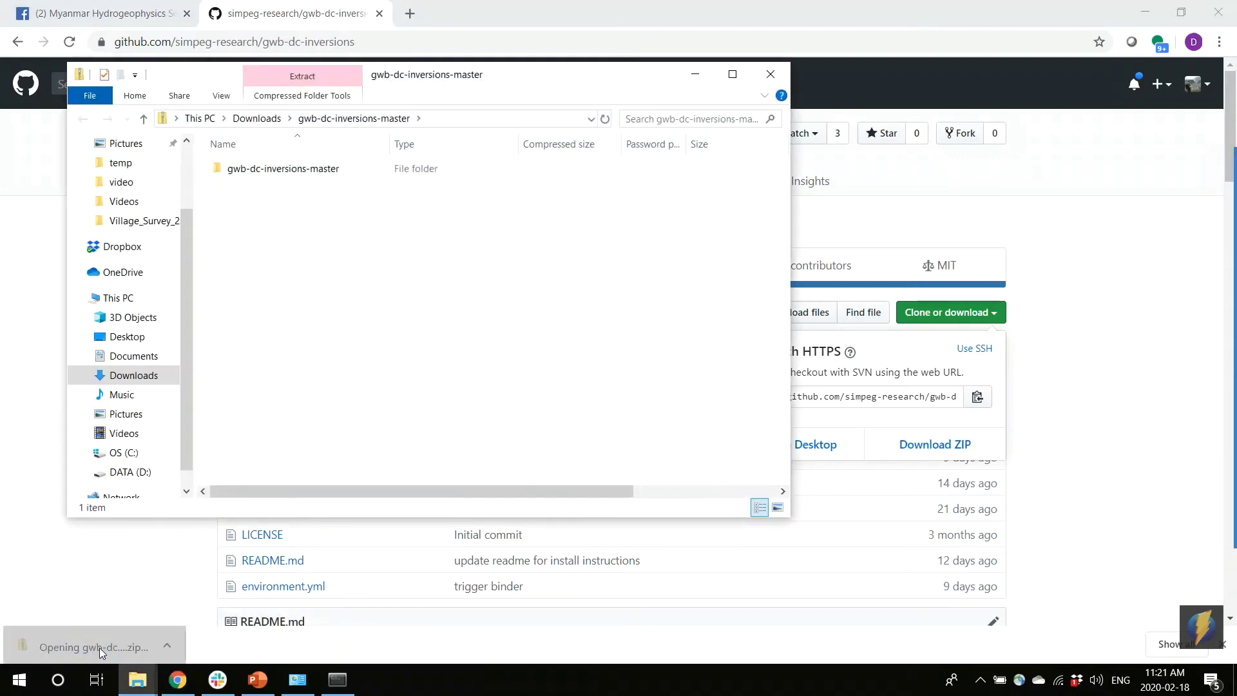
{"action": "left_click", "coordinate": [265, 120]}
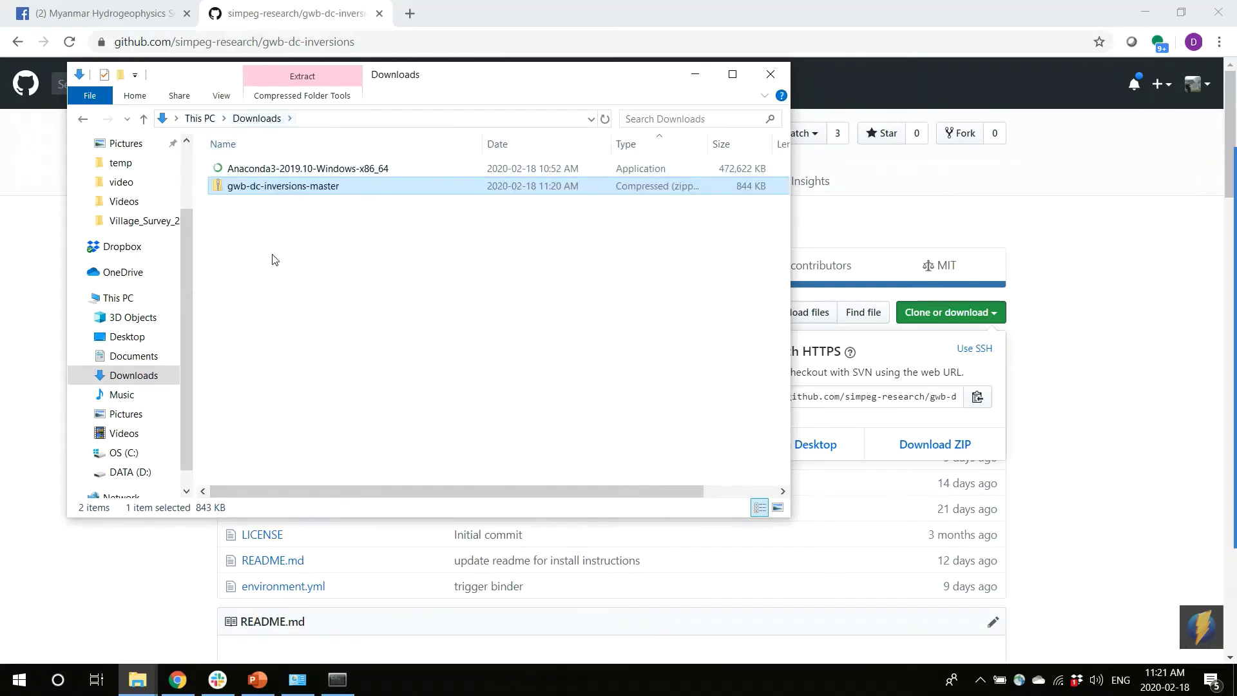
{"action": "left_click", "coordinate": [268, 284]}
- Extract the gwb-dc-inversions-master archive from Downloads into the Documents folder
{"action": "left_click", "coordinate": [273, 191]}
{"action": "right_click", "coordinate": [273, 191]}
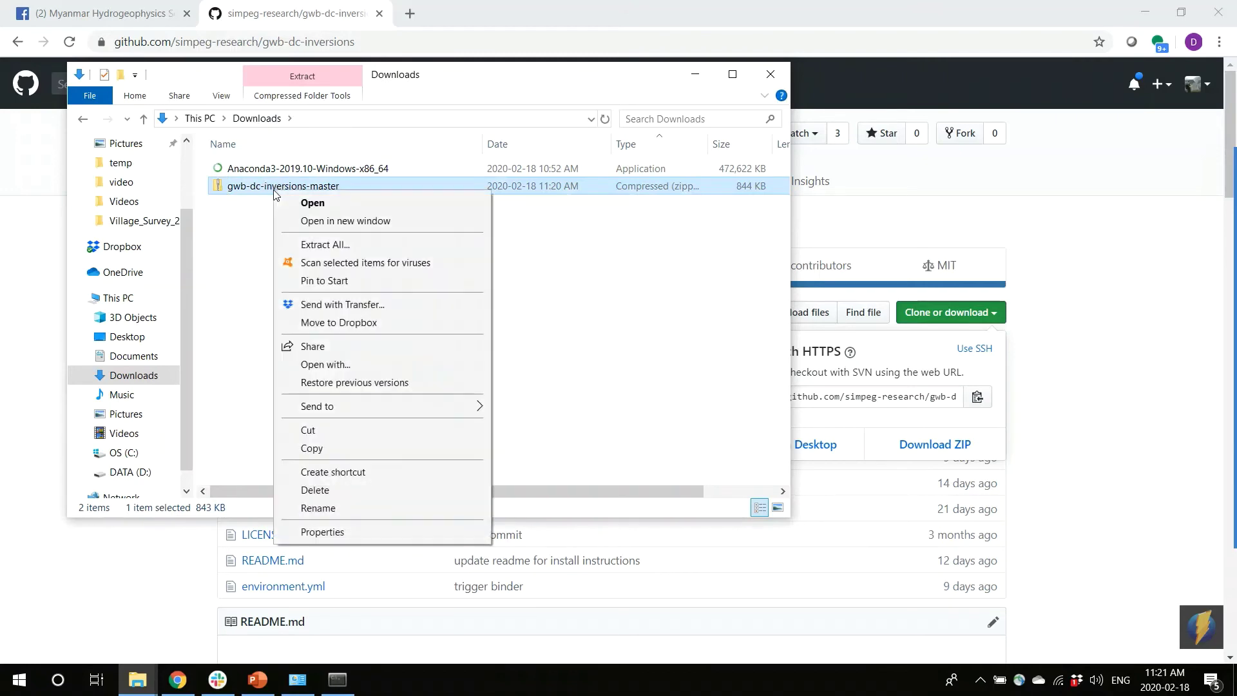
{"action": "left_click", "coordinate": [325, 244]}
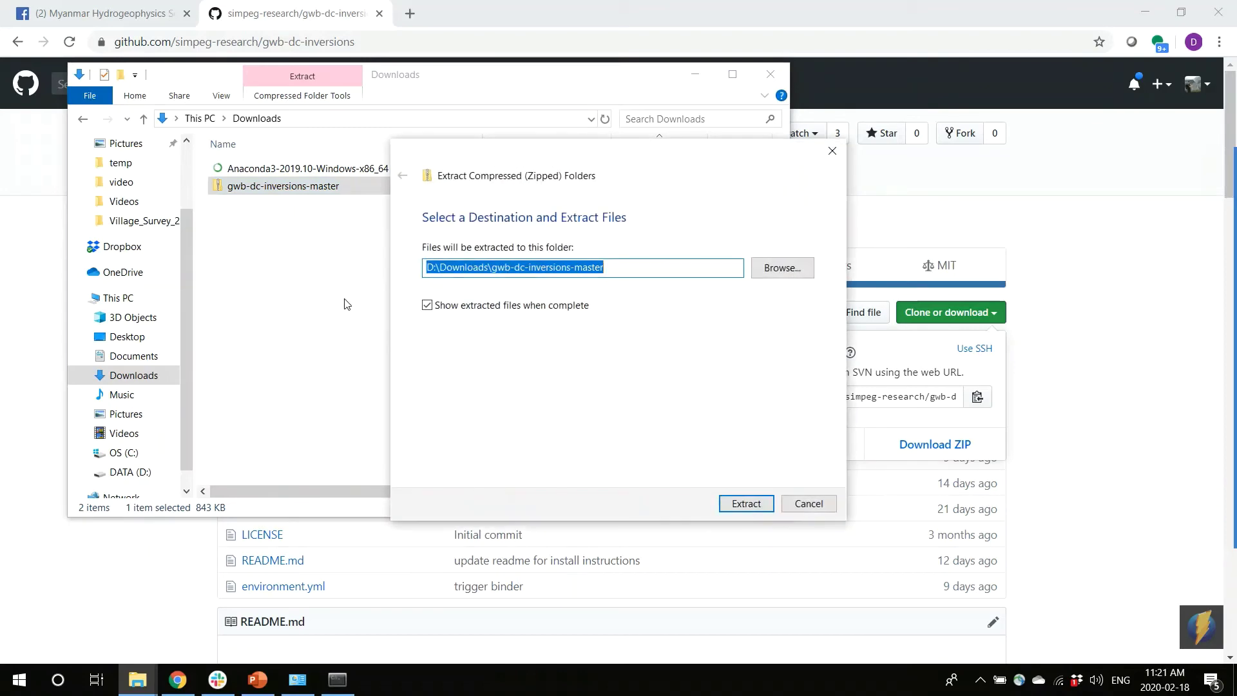
{"action": "left_click", "coordinate": [782, 268]}
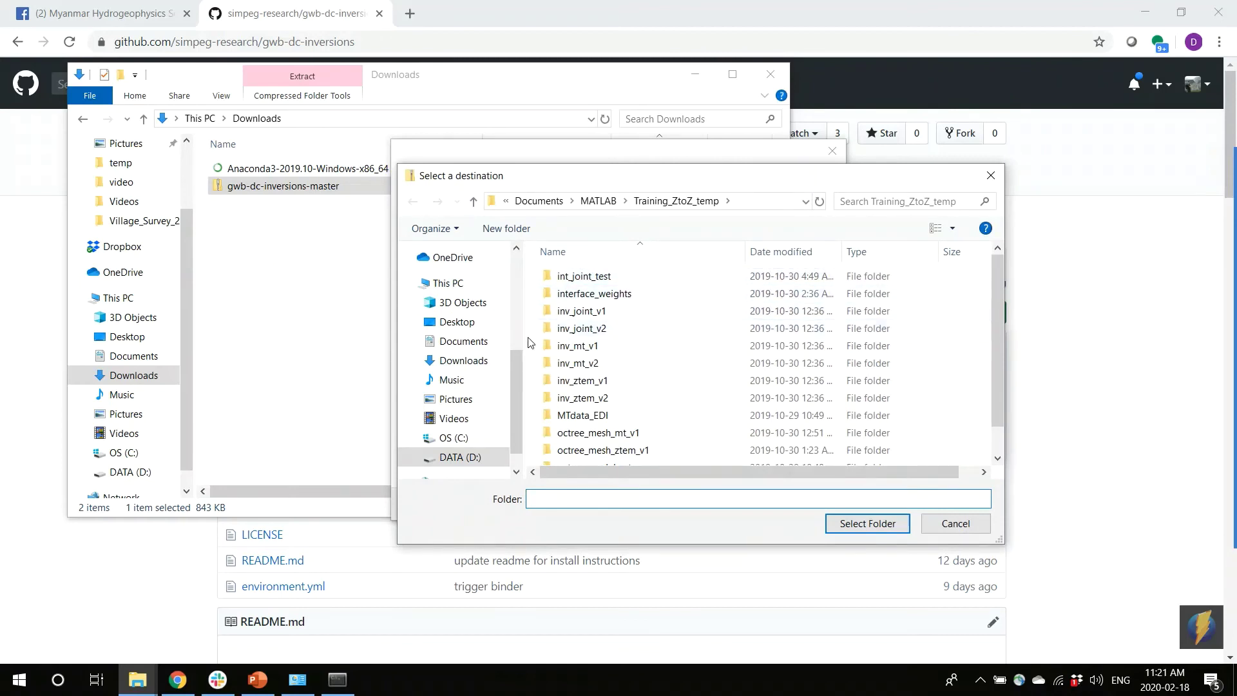
{"action": "left_click", "coordinate": [458, 341]}
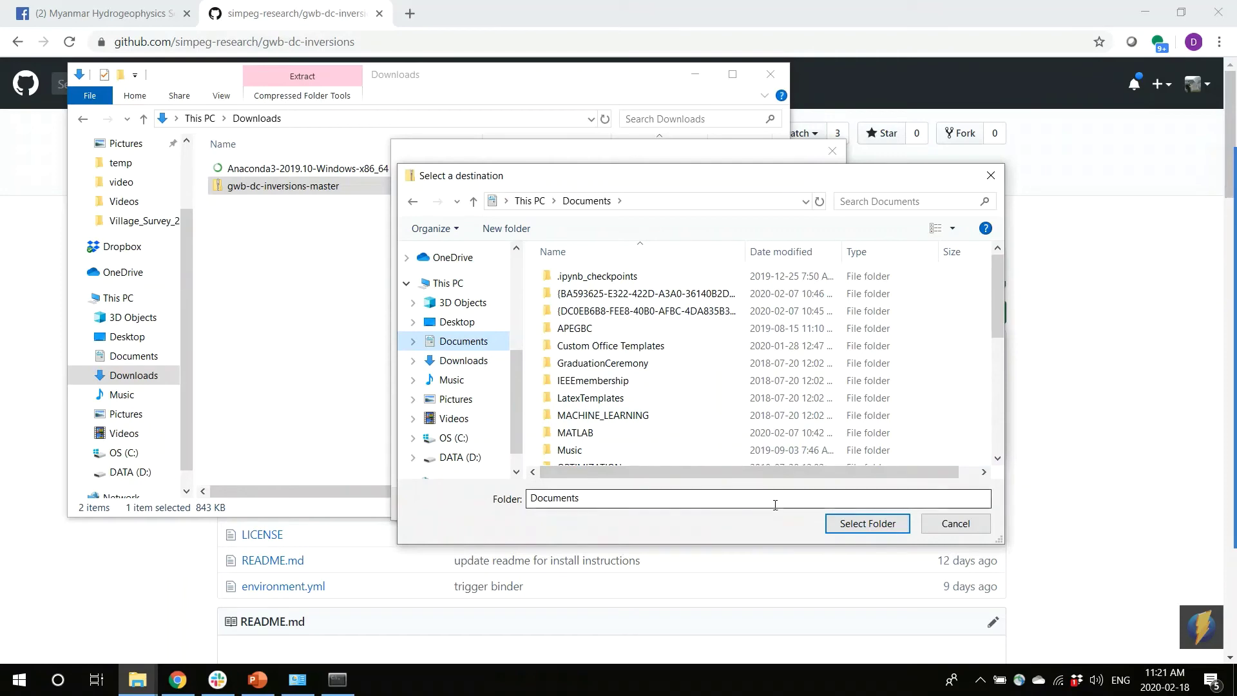
{"action": "left_click", "coordinate": [863, 525]}
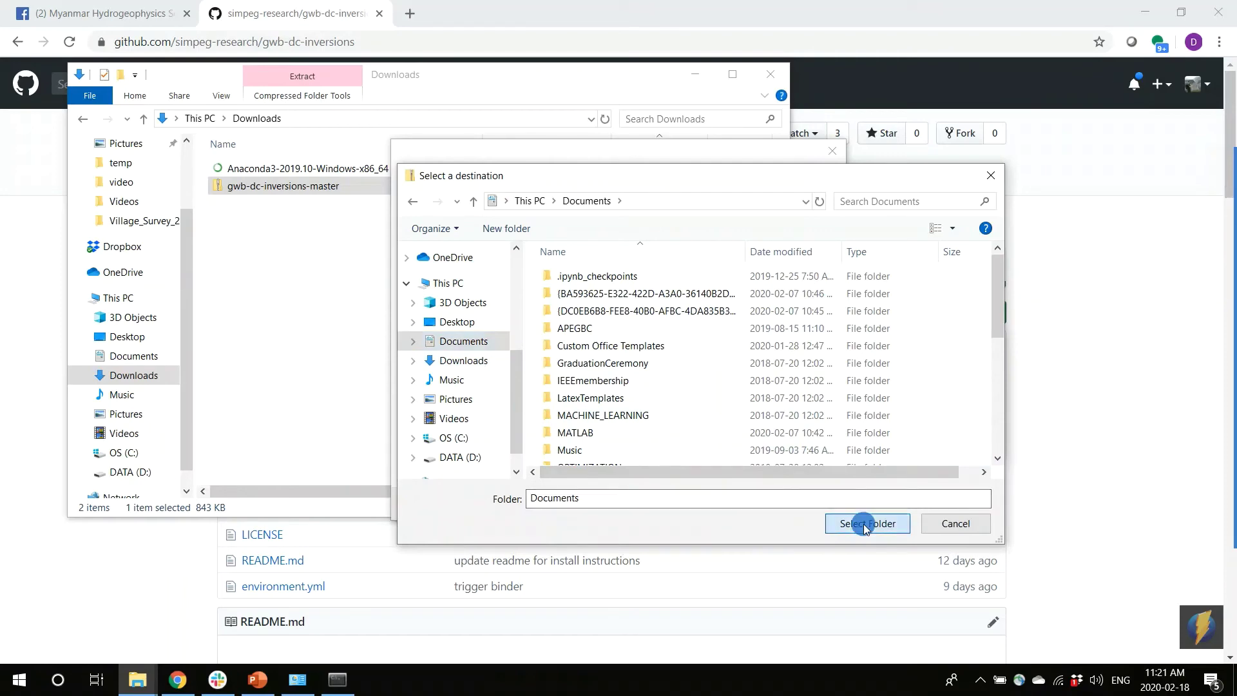
{"action": "left_click", "coordinate": [745, 503]}
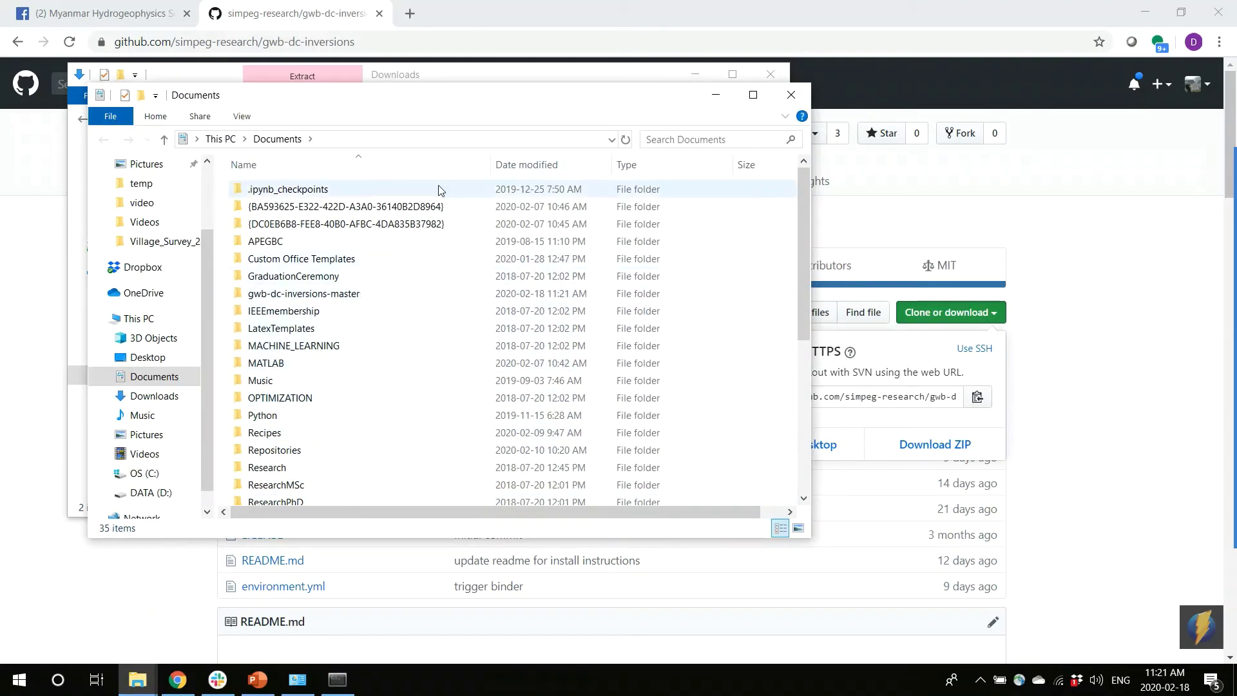
- Reposition the Documents window beside the Downloads window and open the extracted gwb-dc-inversions-master folder
{"action": "left_click_drag", "start_coordinate": [461, 97], "coordinate": [724, 220]}
{"action": "left_click", "coordinate": [555, 503]}
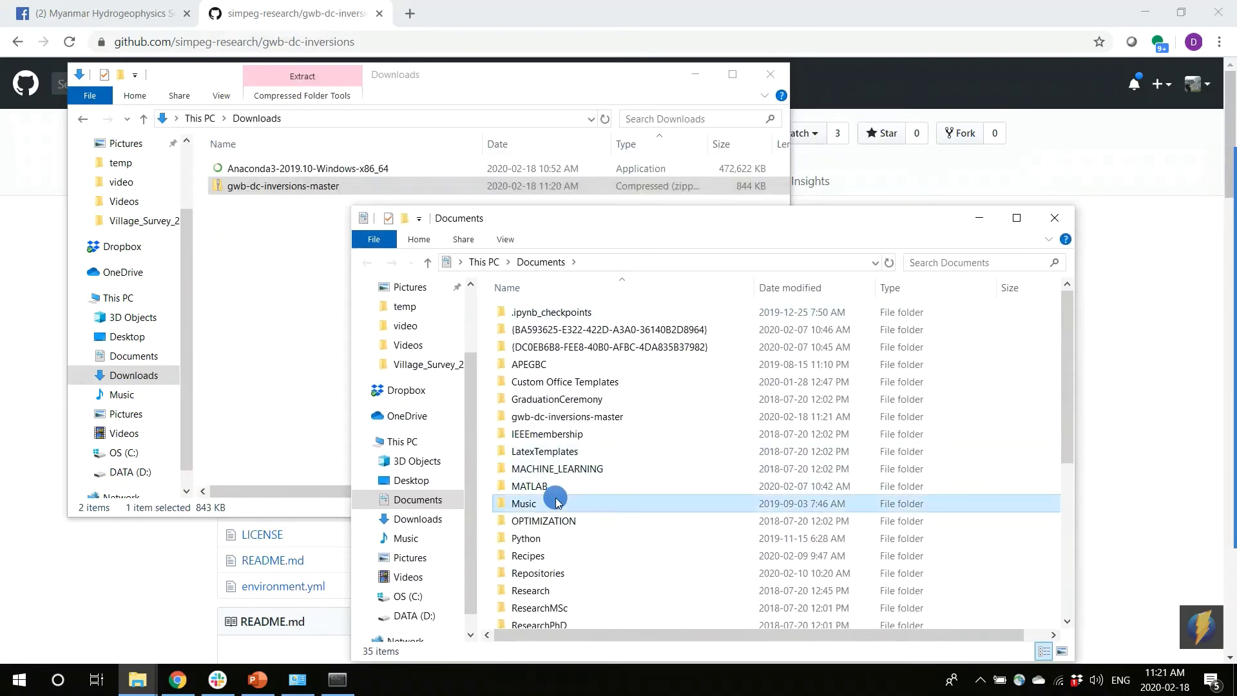
{"action": "double_click", "coordinate": [567, 417]}
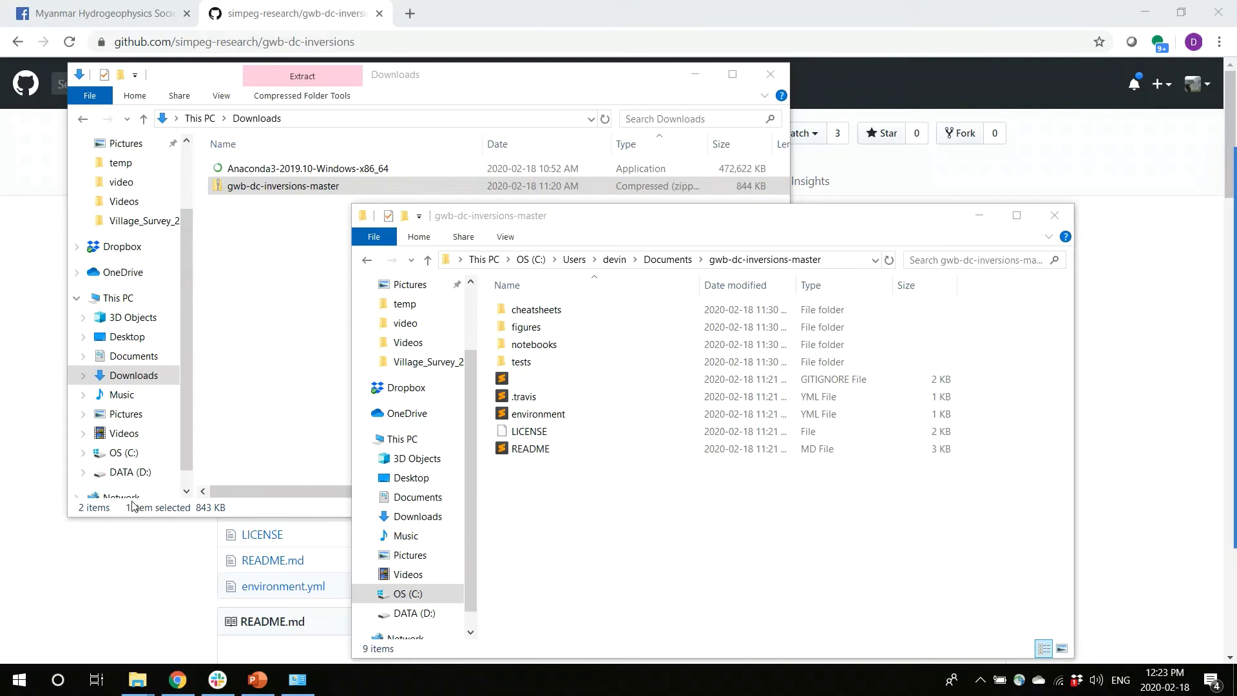
- Launch Anaconda Prompt (Anaconda3) as administrator and place its window clear of the folder window
{"action": "left_click", "coordinate": [17, 684]}
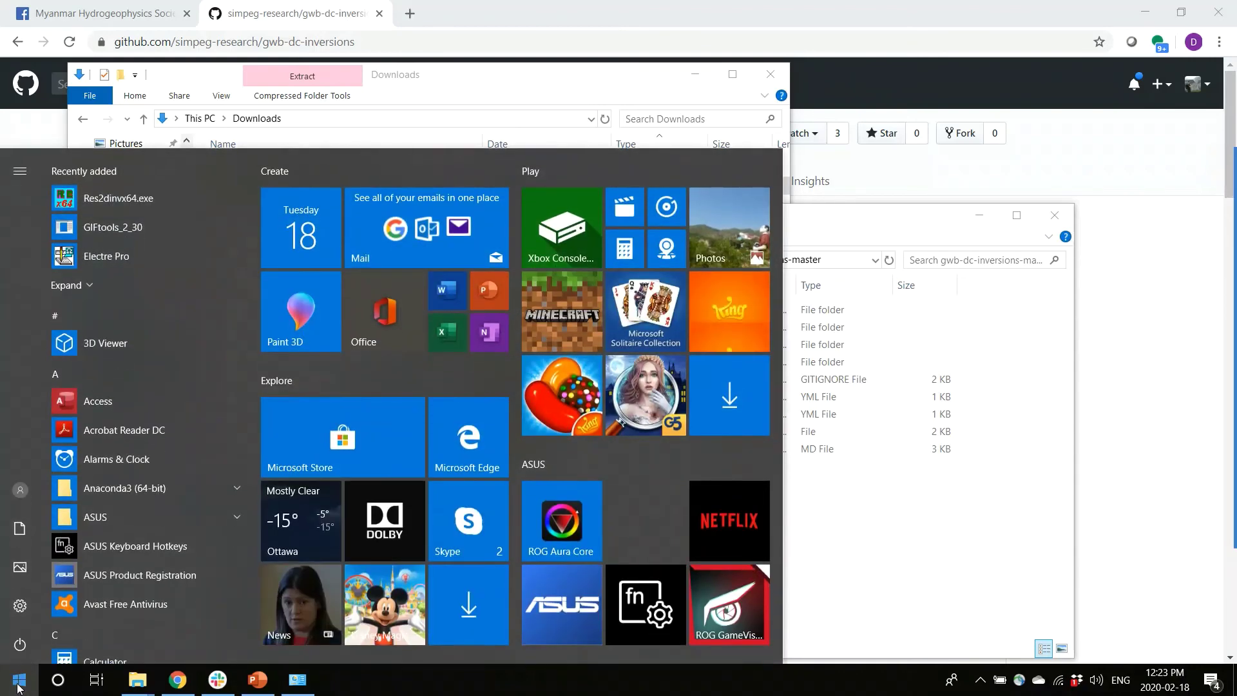
{"action": "type", "text": "anaconda"}
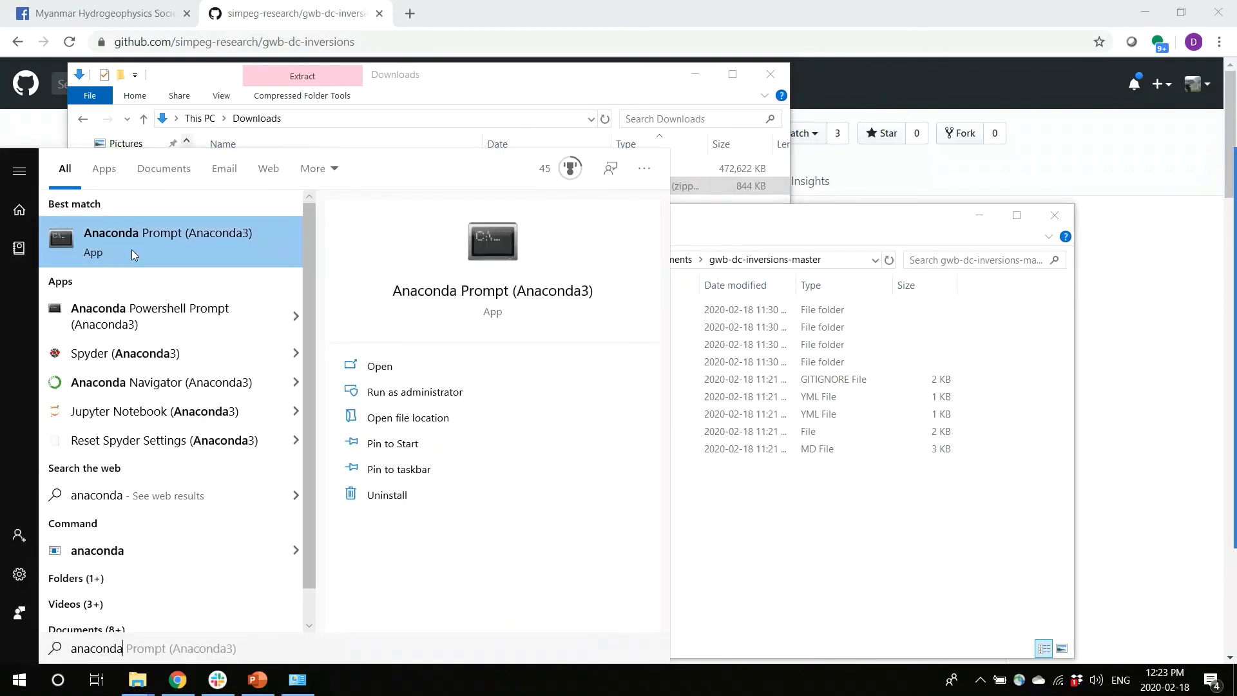
{"action": "right_click", "coordinate": [132, 250]}
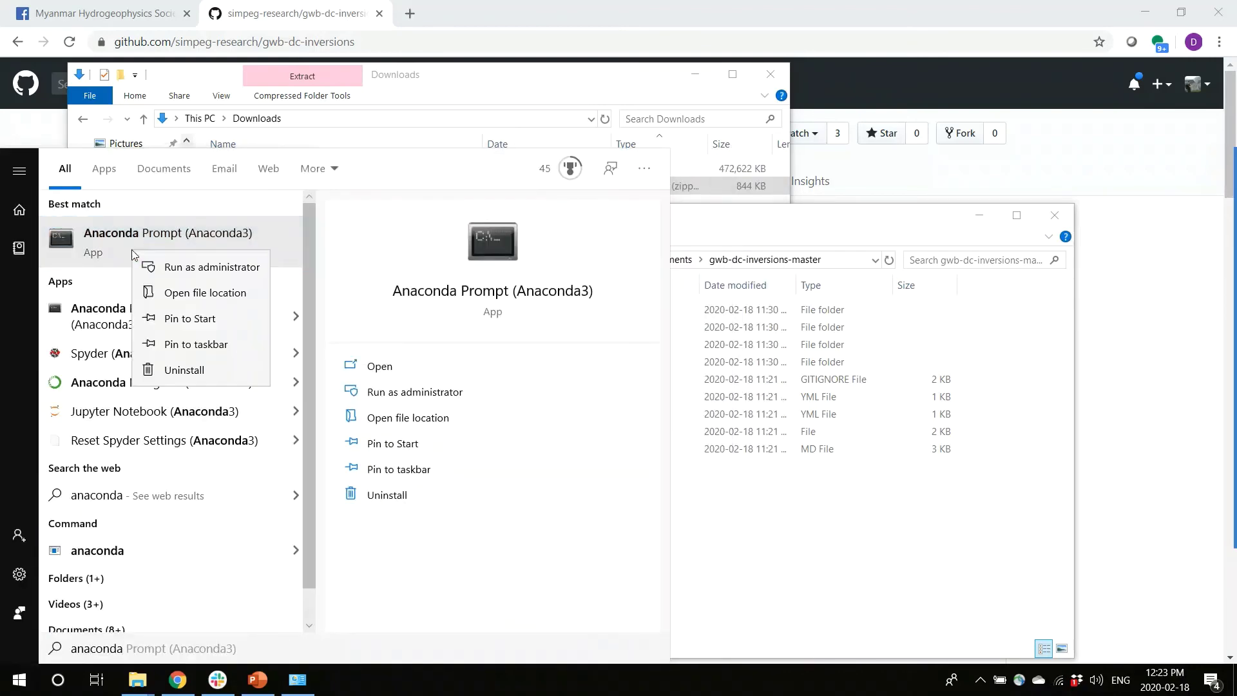
{"action": "left_click", "coordinate": [201, 266]}
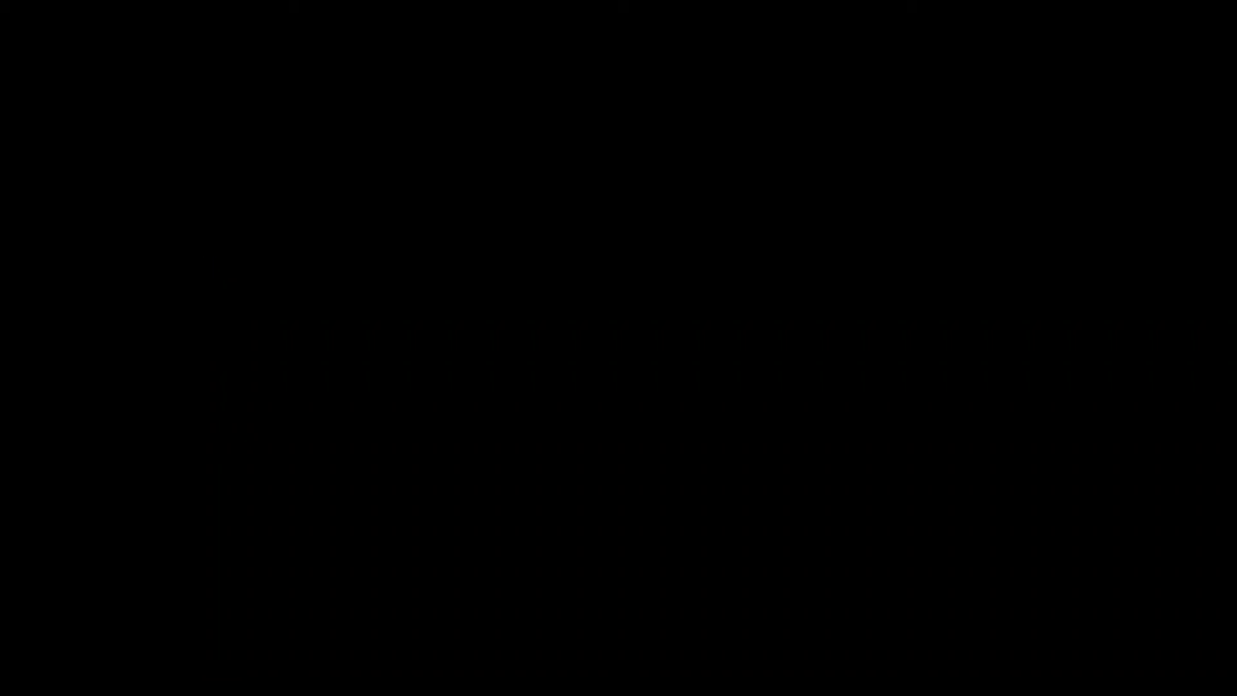
{"action": "left_click", "coordinate": [552, 441]}
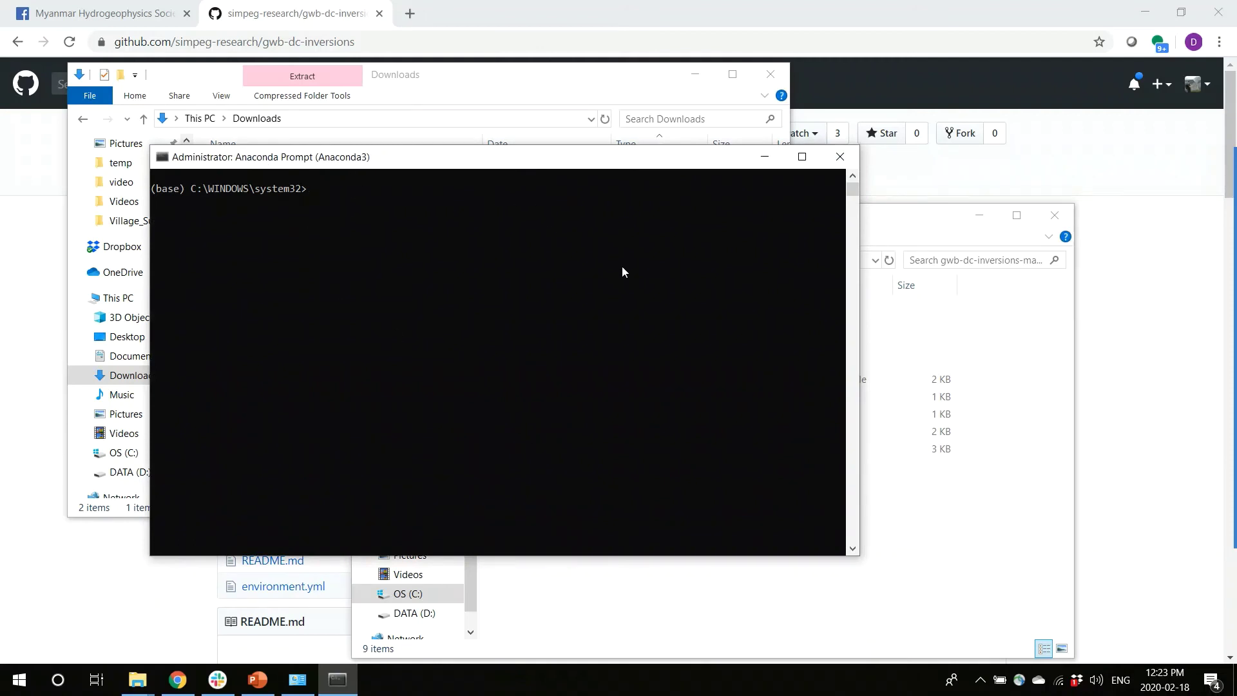
{"action": "left_click_drag", "start_coordinate": [516, 157], "coordinate": [422, 133]}
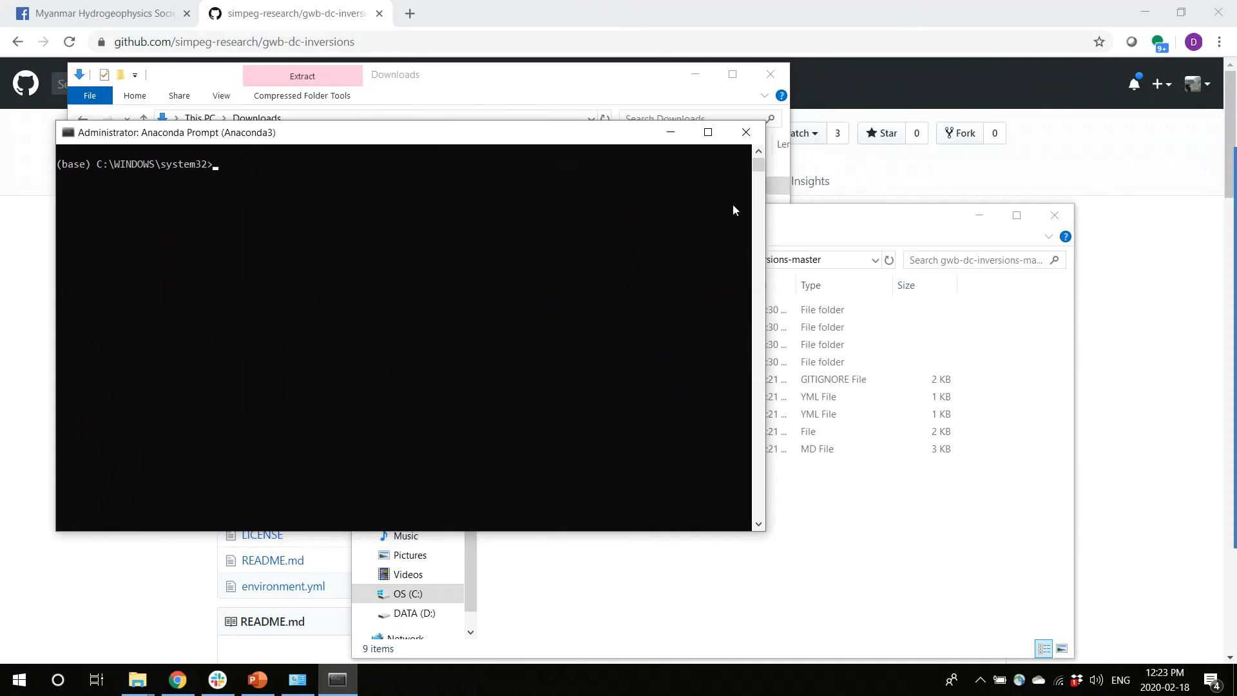
- Open the notebooks folder inside gwb-dc-inversions-master and copy its full path
{"action": "left_click", "coordinate": [893, 231]}
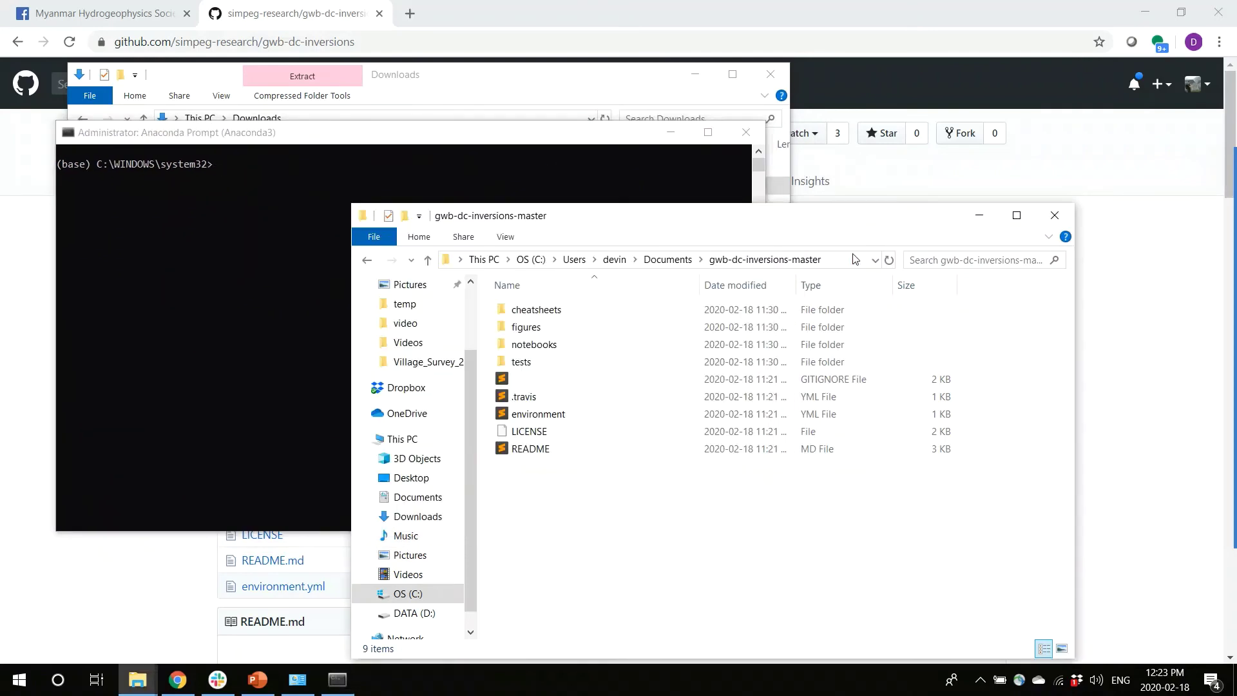
{"action": "double_click", "coordinate": [534, 345]}
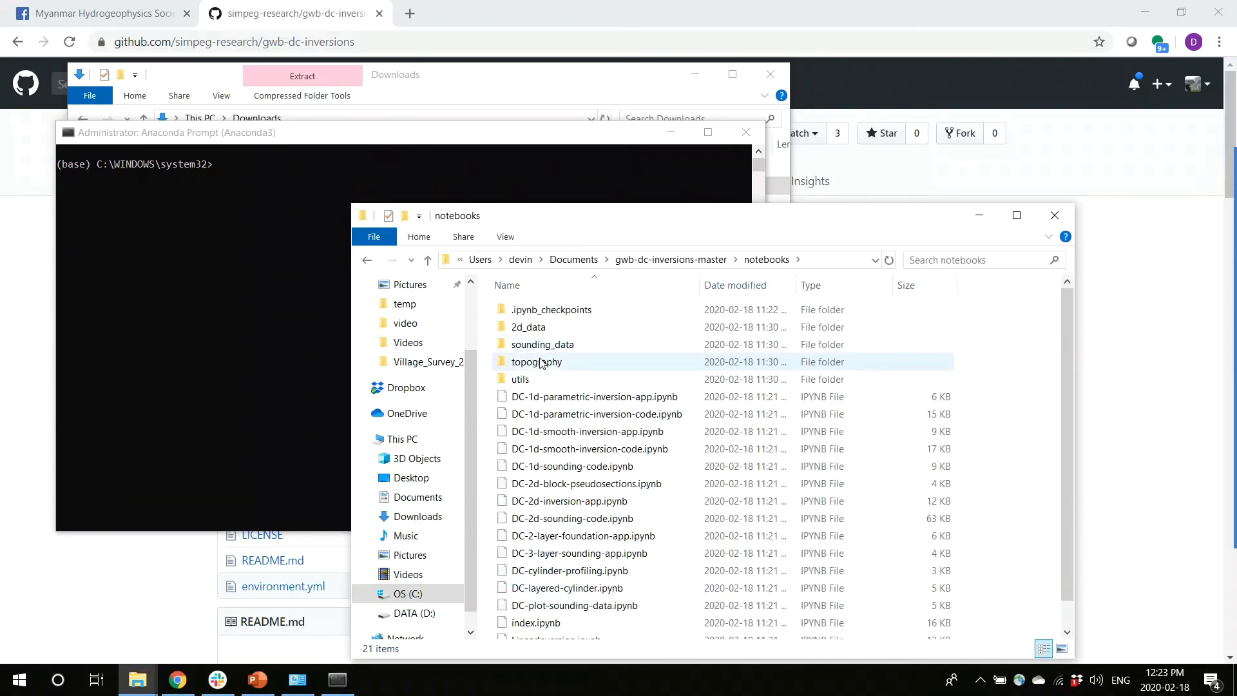
{"action": "scroll", "coordinate": [599, 368], "scroll_direction": "down", "scroll_amount": 1}
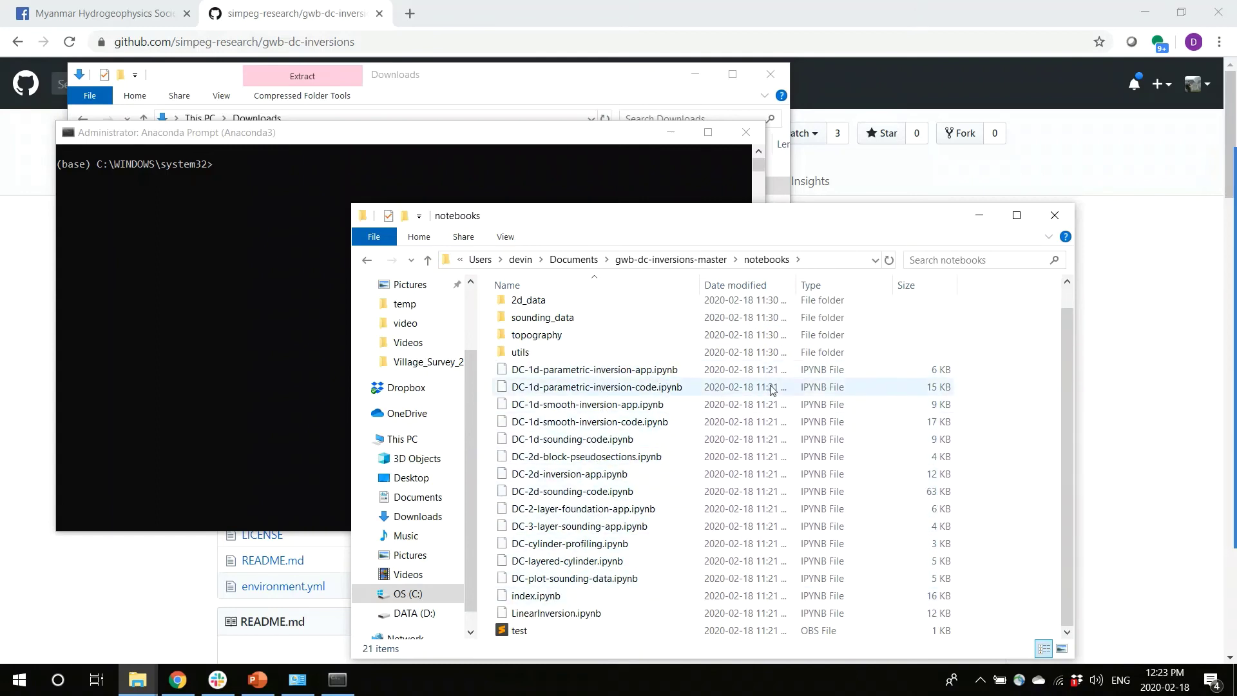
{"action": "left_click", "coordinate": [835, 262]}
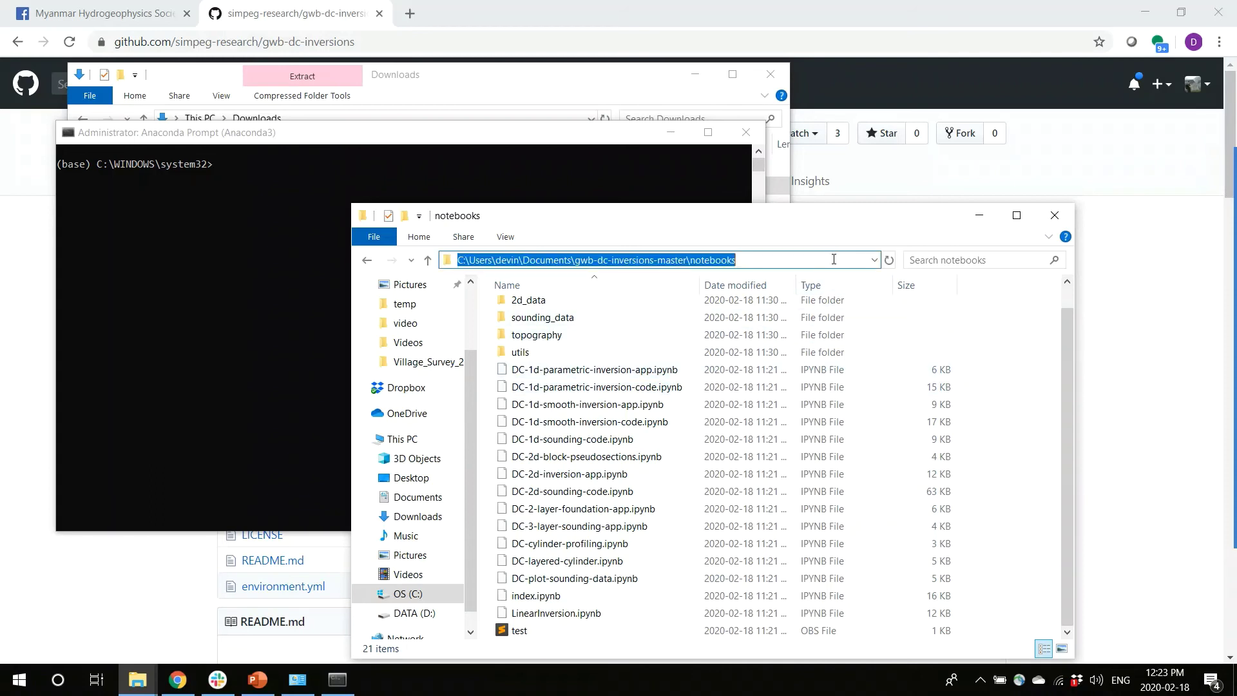
{"action": "right_click", "coordinate": [834, 259]}
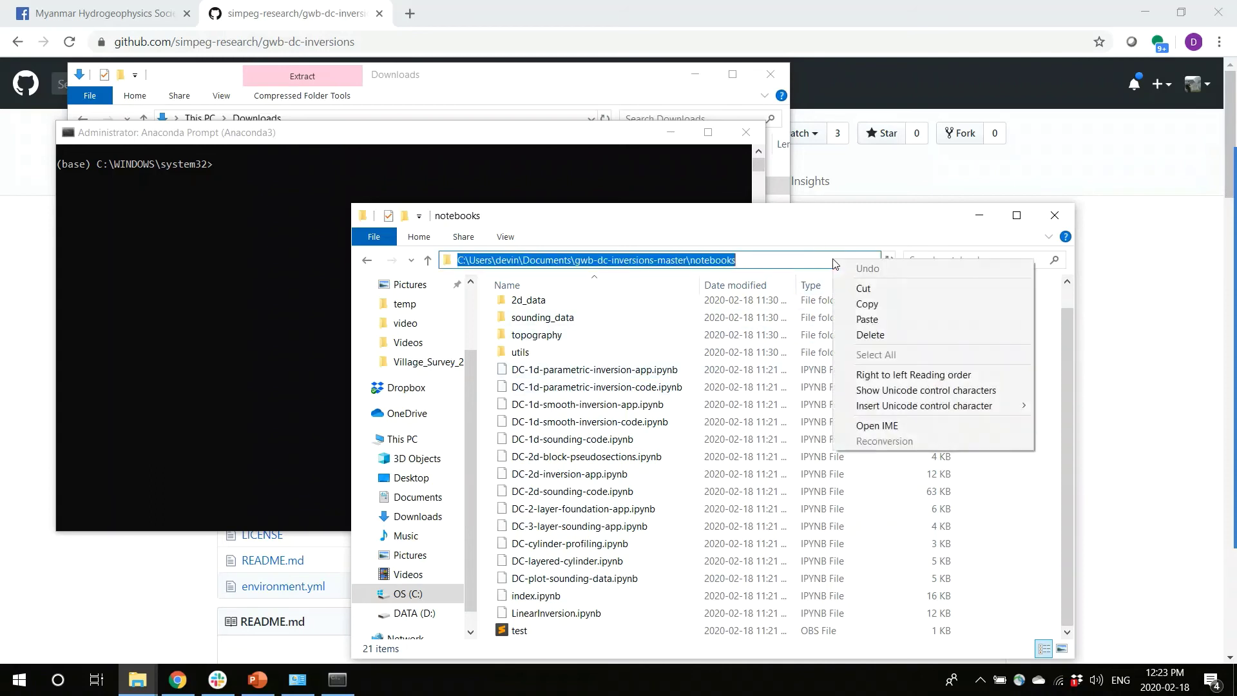
{"action": "left_click", "coordinate": [861, 305]}
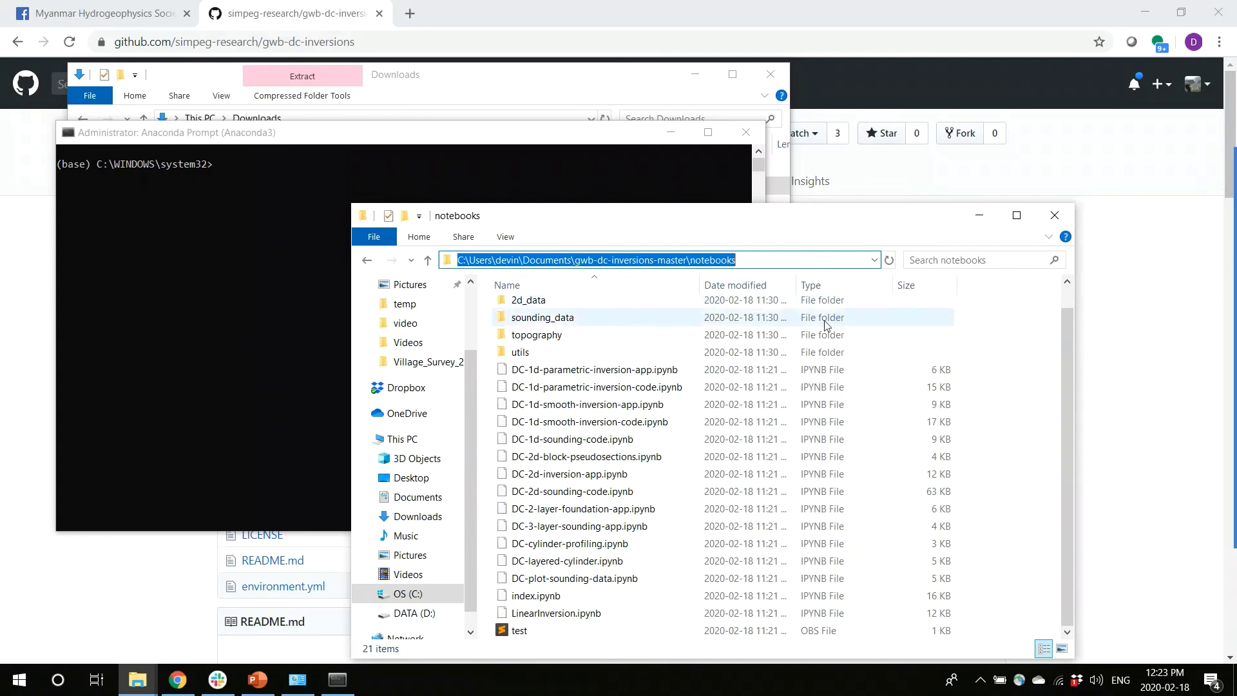
- Change the Anaconda Prompt's working directory to the copied notebooks folder path using cd
{"action": "left_click", "coordinate": [272, 283]}
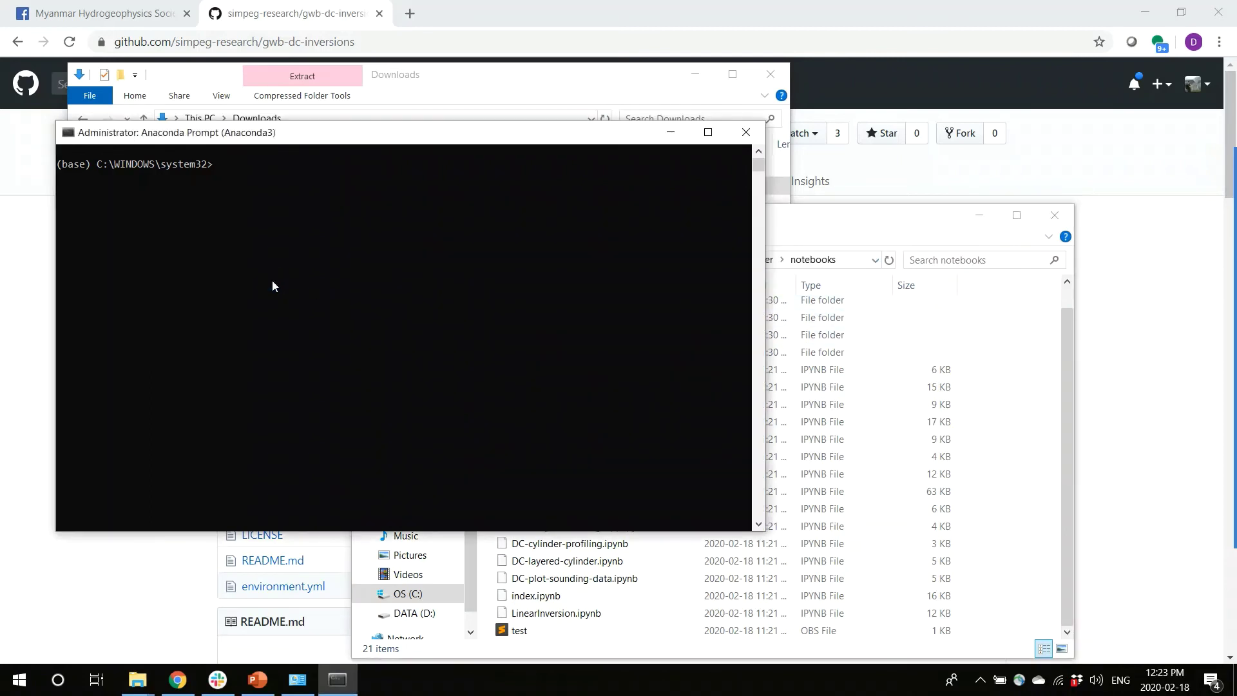
{"action": "type", "text": "cd"}
{"action": "right_click", "coordinate": [285, 222]}
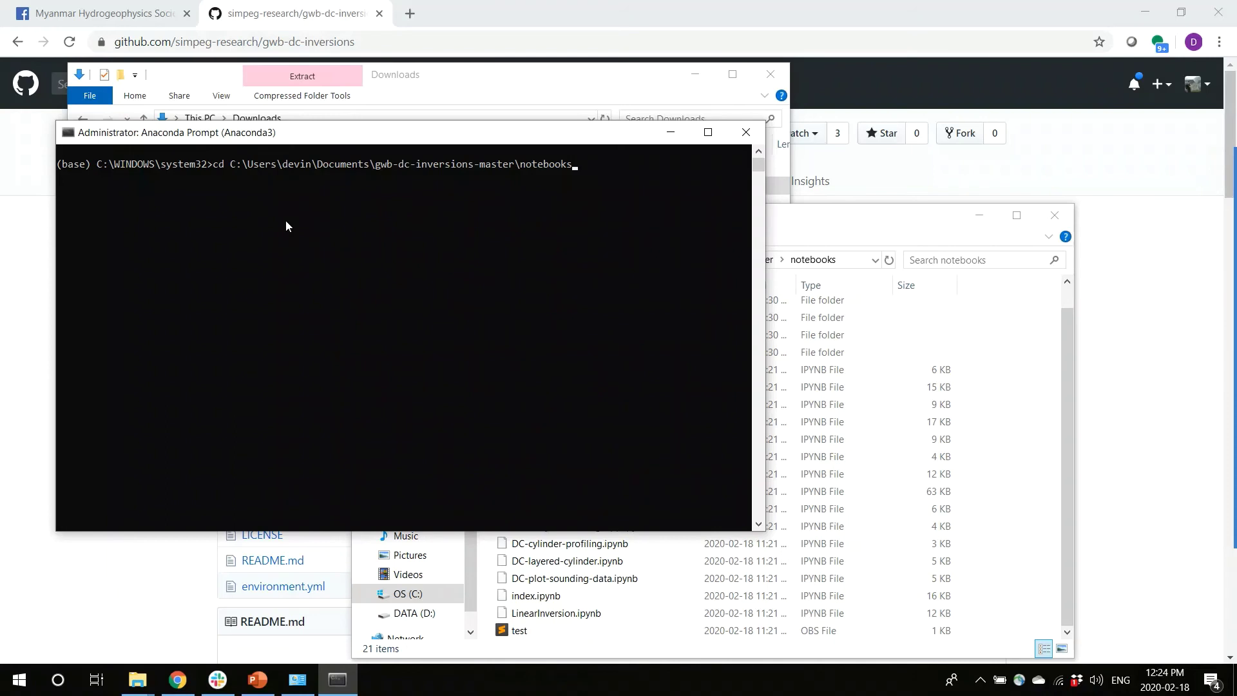
{"action": "key", "text": "Return"}
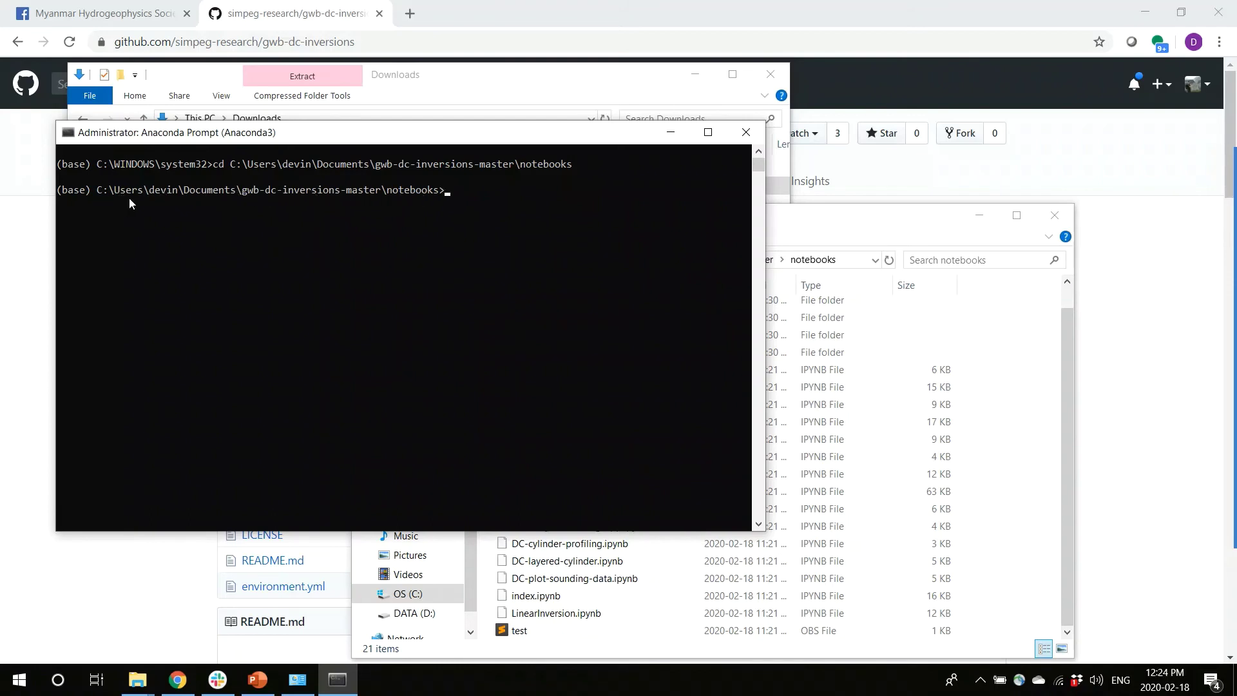
- List the notebooks directory with dir and compare it with the folder's contents in File Explorer
{"action": "type", "text": "dir"}
{"action": "key", "text": "Return"}
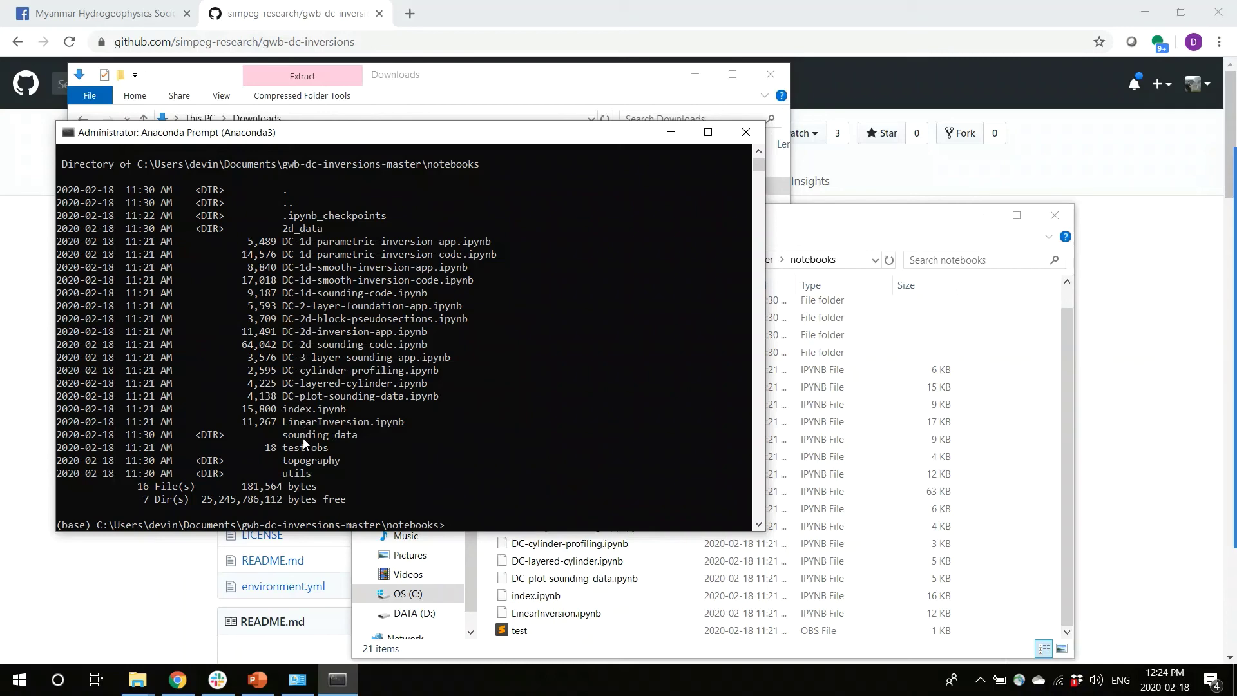
{"action": "left_click", "coordinate": [850, 216]}
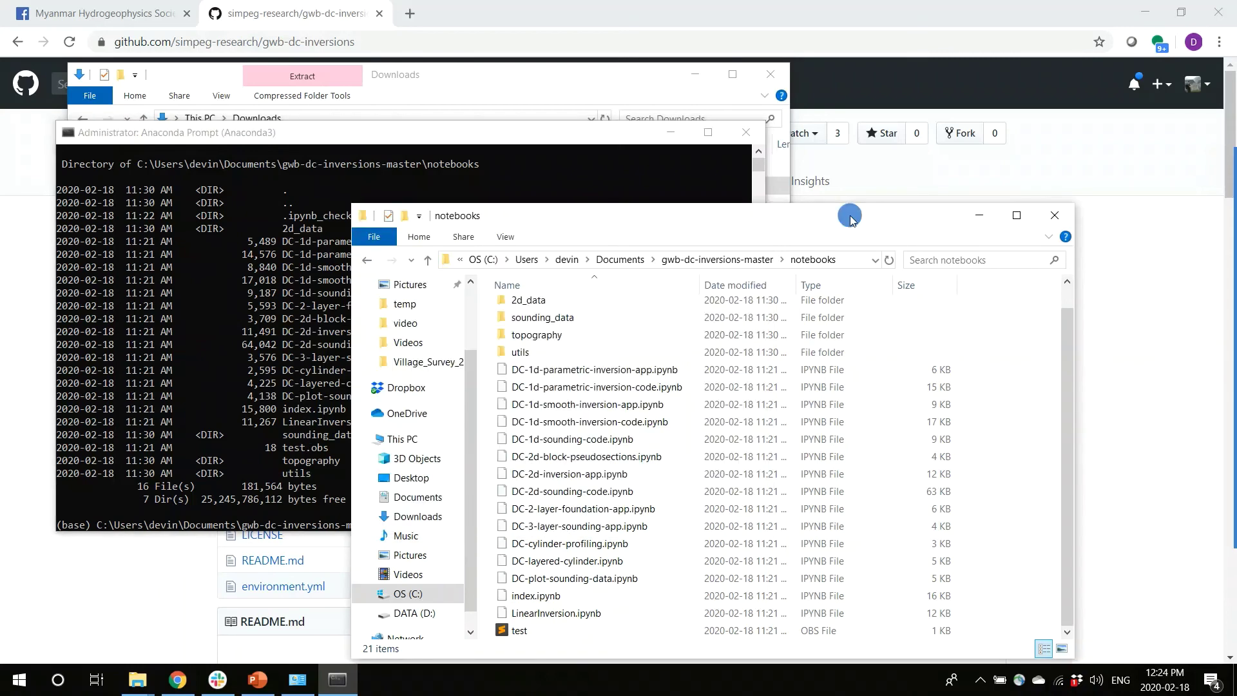
{"action": "left_click_drag", "start_coordinate": [759, 229], "coordinate": [920, 121]}
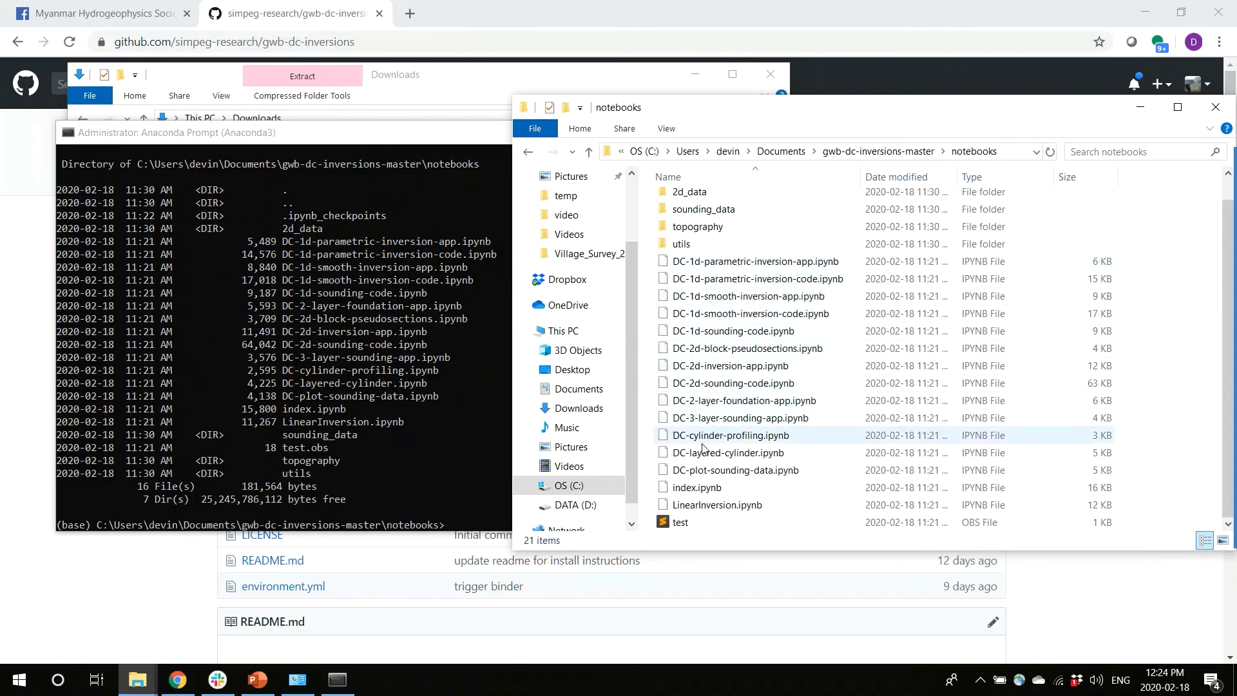
- Start the Jupyter server from the Anaconda Prompt with the command jupyter notebook
{"action": "left_click", "coordinate": [412, 439]}
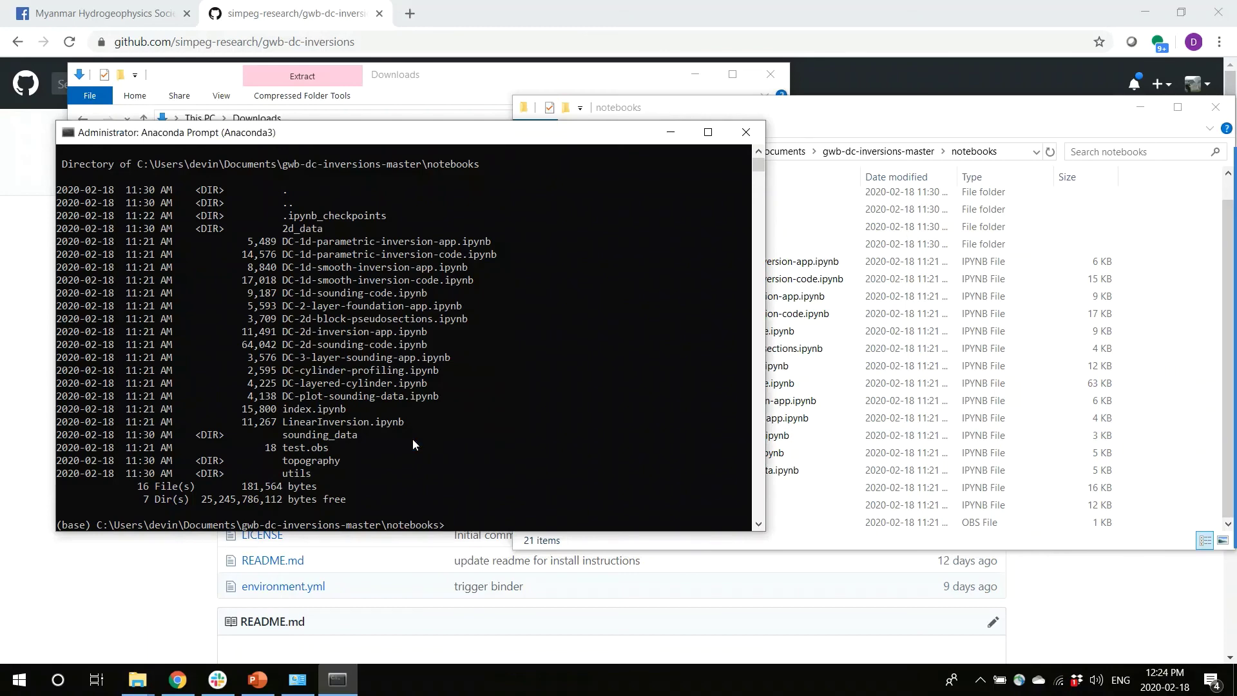
{"action": "type", "text": "jupyter notebook"}
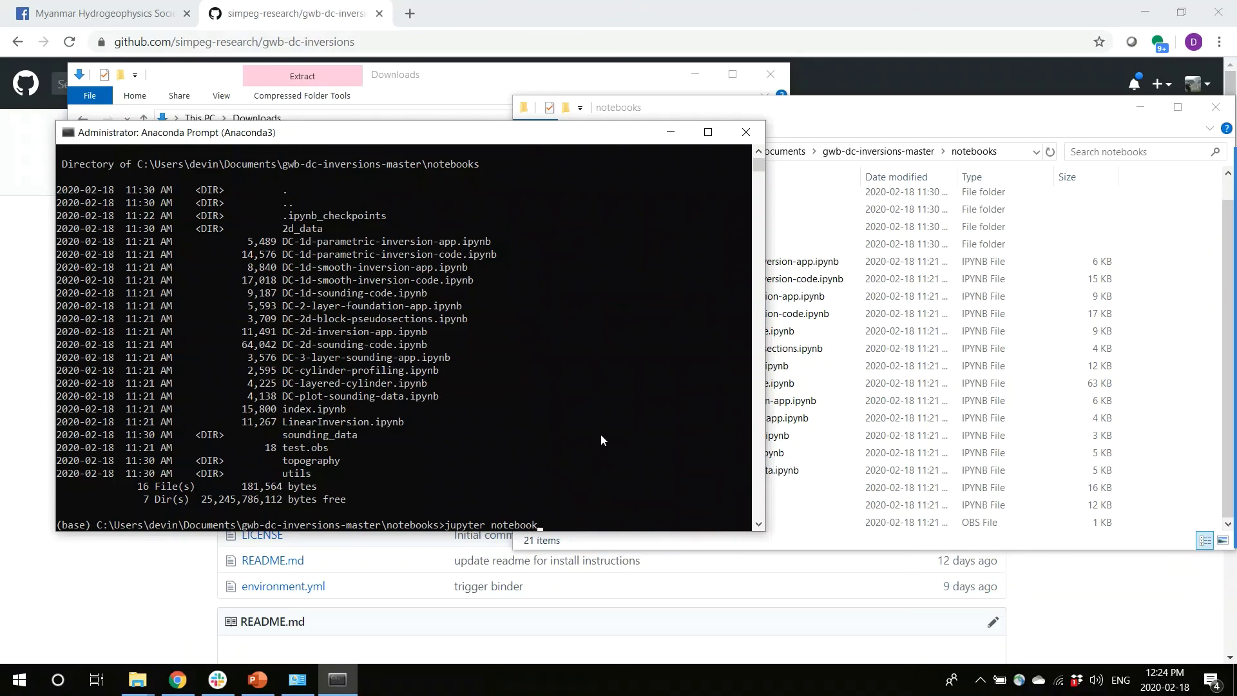
{"action": "key", "text": "Return"}
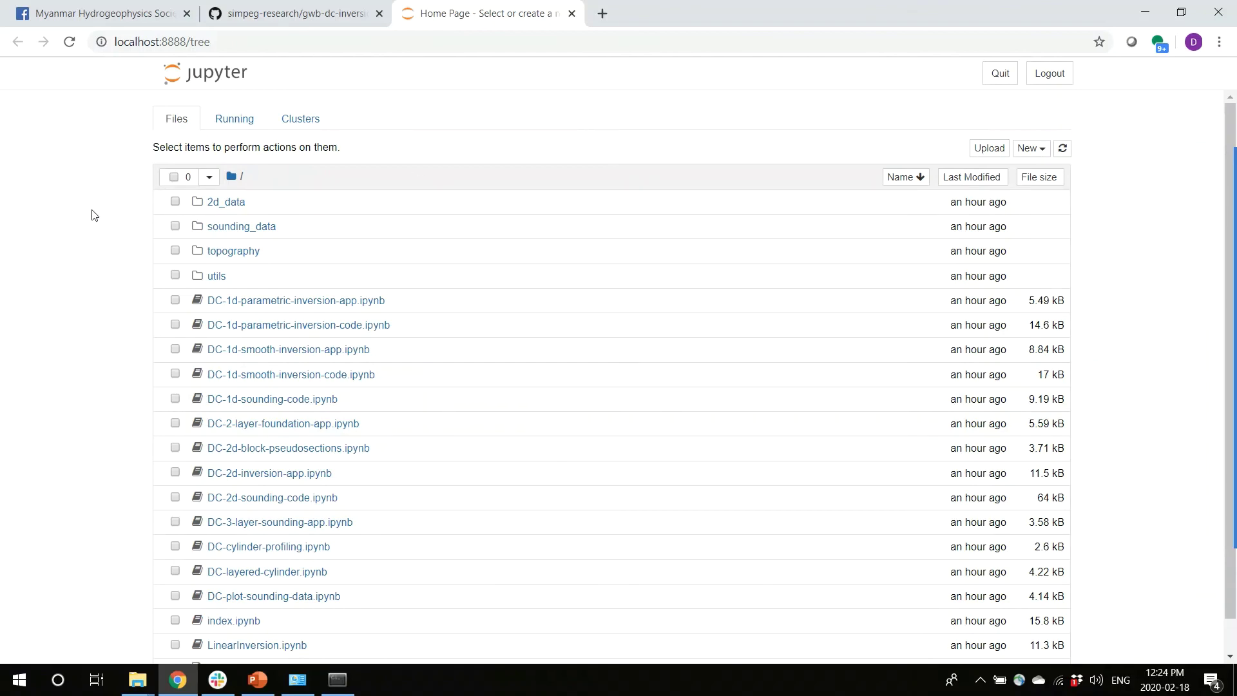
- Open the notebook DC-1d-parametric-inversion-app.ipynb from the Jupyter file list
{"action": "scroll", "coordinate": [92, 223], "scroll_direction": "down", "scroll_amount": 1}
{"action": "scroll", "coordinate": [92, 223], "scroll_direction": "down", "scroll_amount": 1}
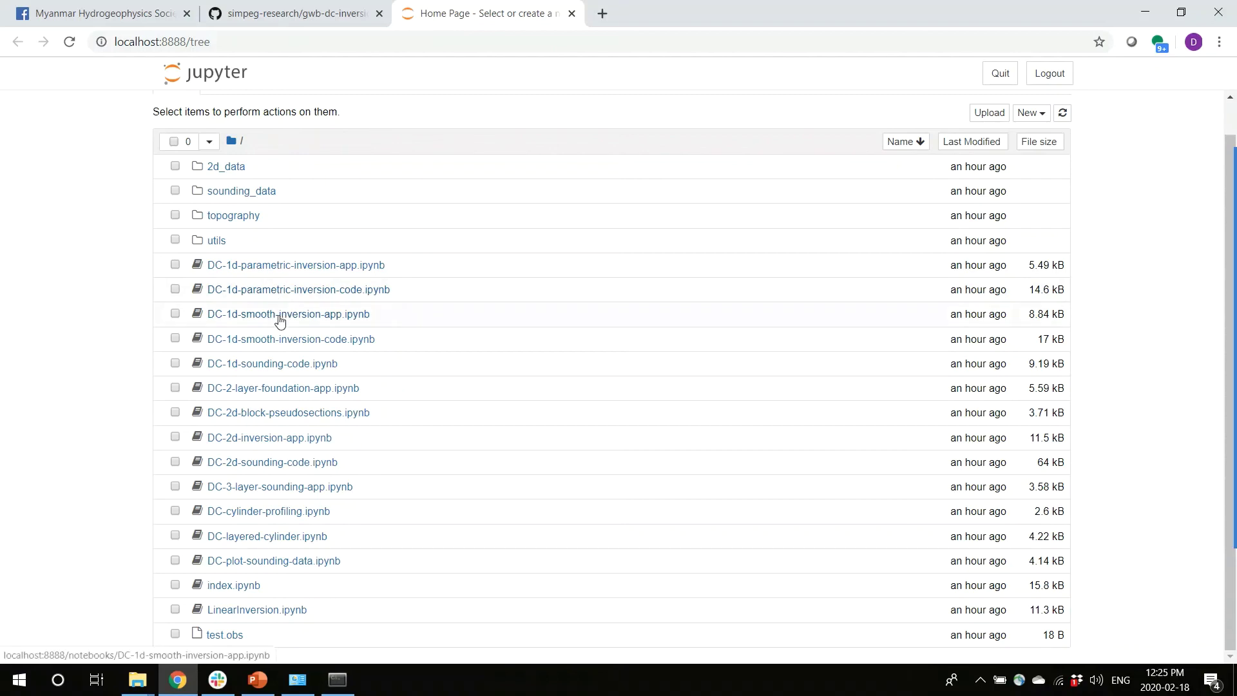
{"action": "left_click", "coordinate": [296, 271]}
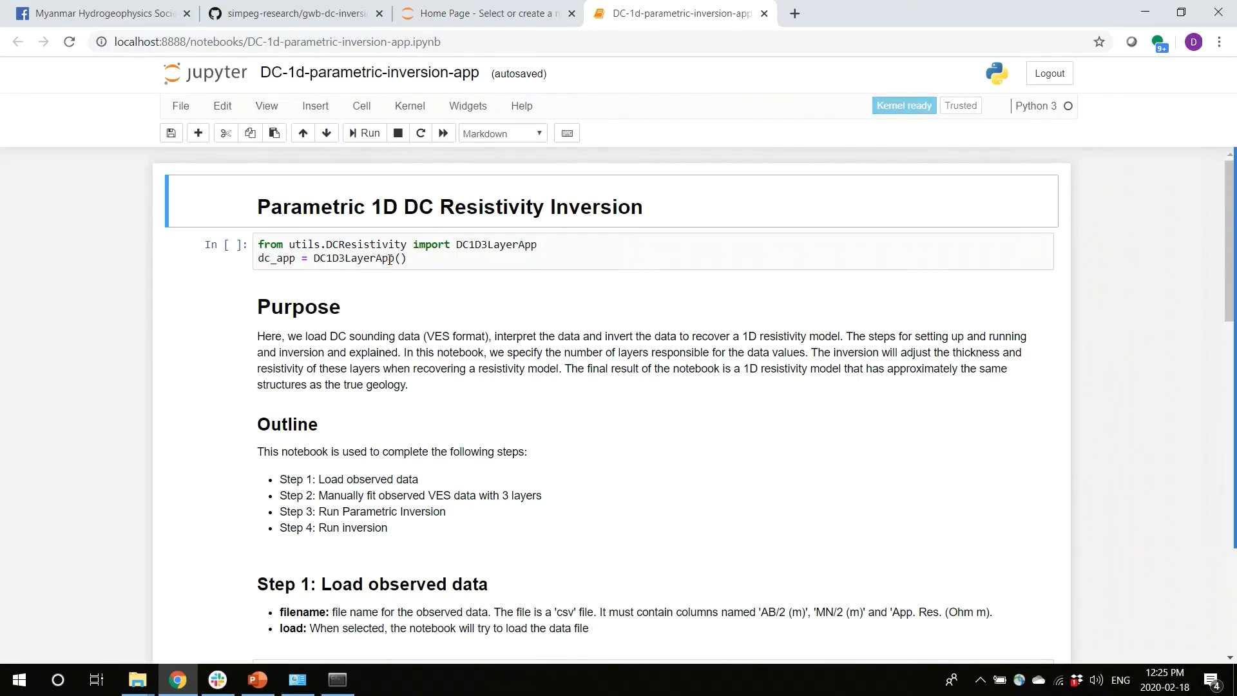
- Run the DC1D3LayerApp import cell and the Step 1 cell dc_app.interact_load_obs()
{"action": "left_click", "coordinate": [395, 259]}
{"action": "key", "text": "shift+Return"}
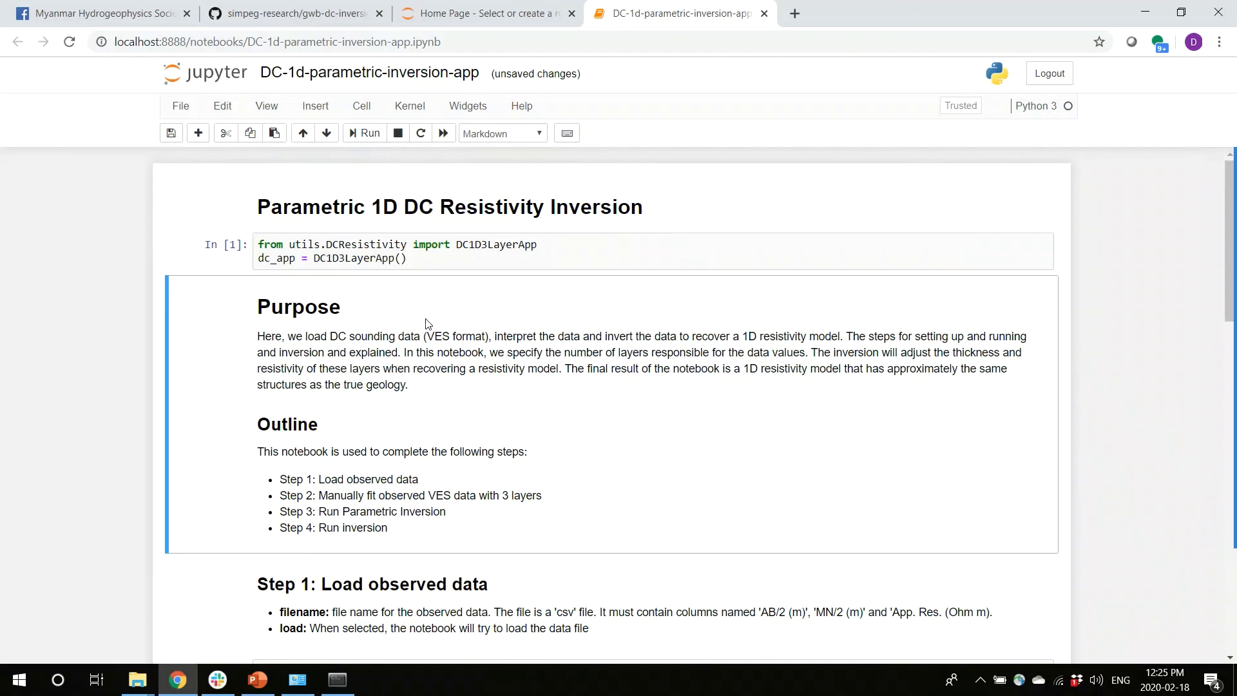
{"action": "scroll", "coordinate": [428, 325], "scroll_direction": "down", "scroll_amount": 2}
{"action": "left_click", "coordinate": [448, 534]}
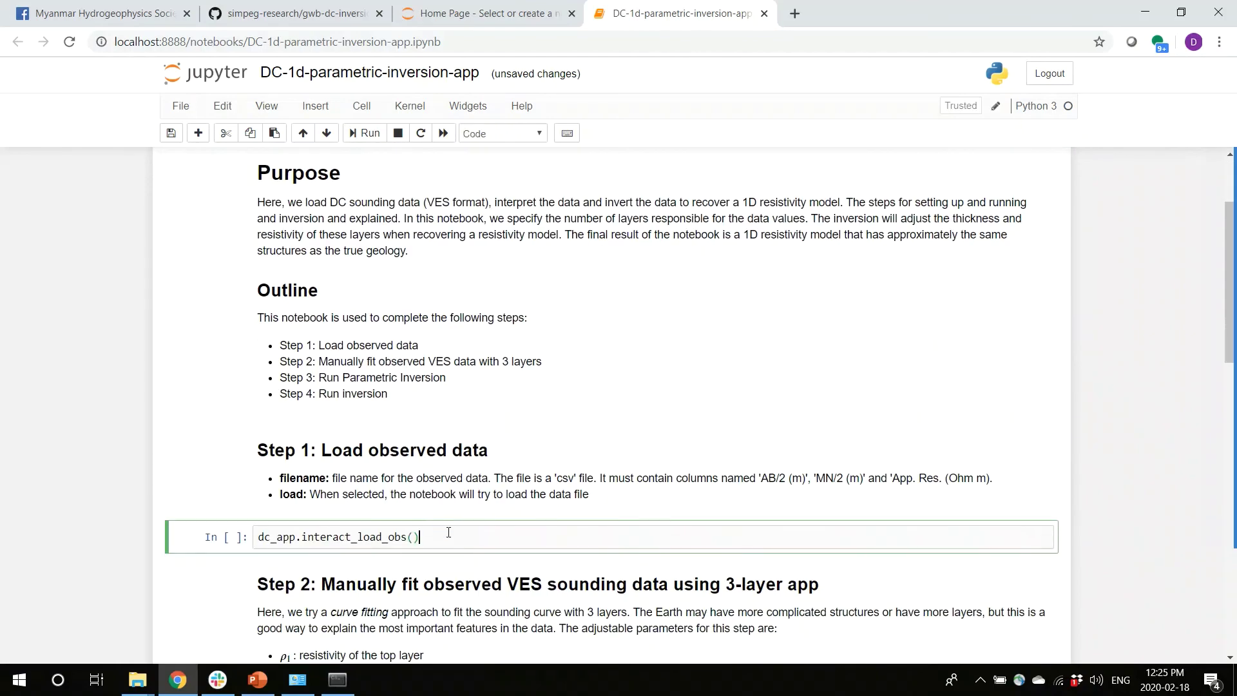
{"action": "key", "text": "shift+Return"}
- Run the Step 2 cell dc_app.interact_1d_layer() and the Step 3 parametric inversion cell
{"action": "scroll", "coordinate": [449, 533], "scroll_direction": "down", "scroll_amount": 2}
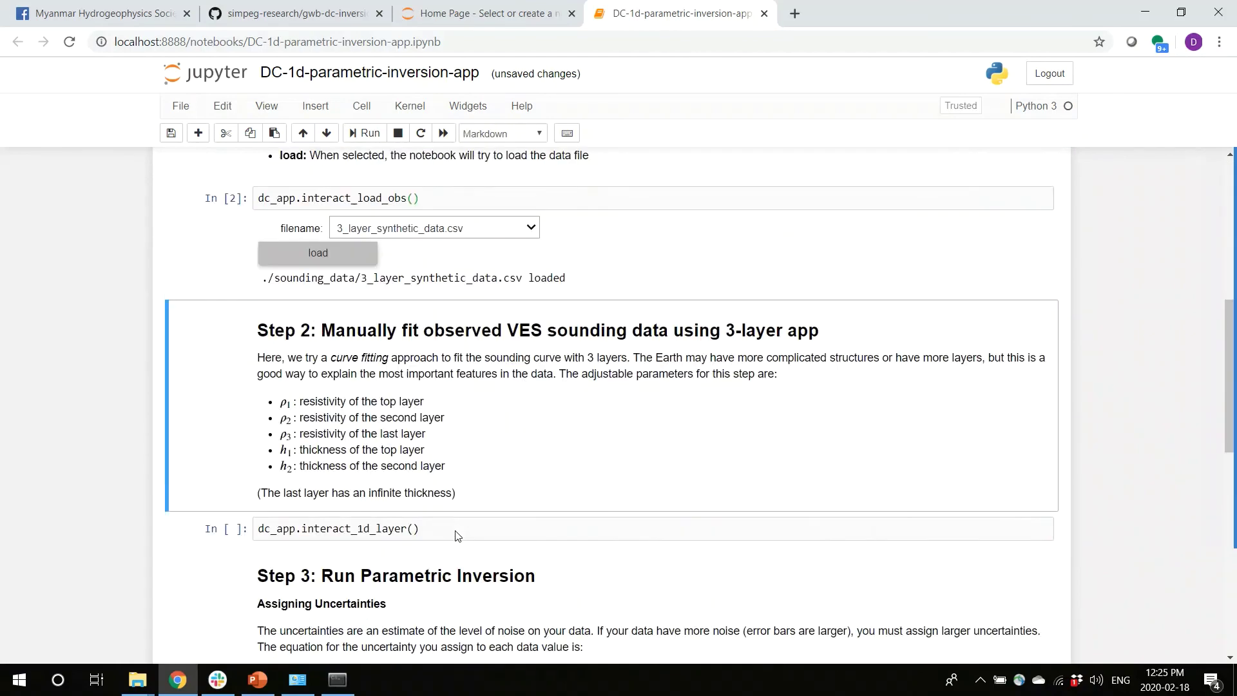
{"action": "scroll", "coordinate": [426, 277], "scroll_direction": "down", "scroll_amount": 2}
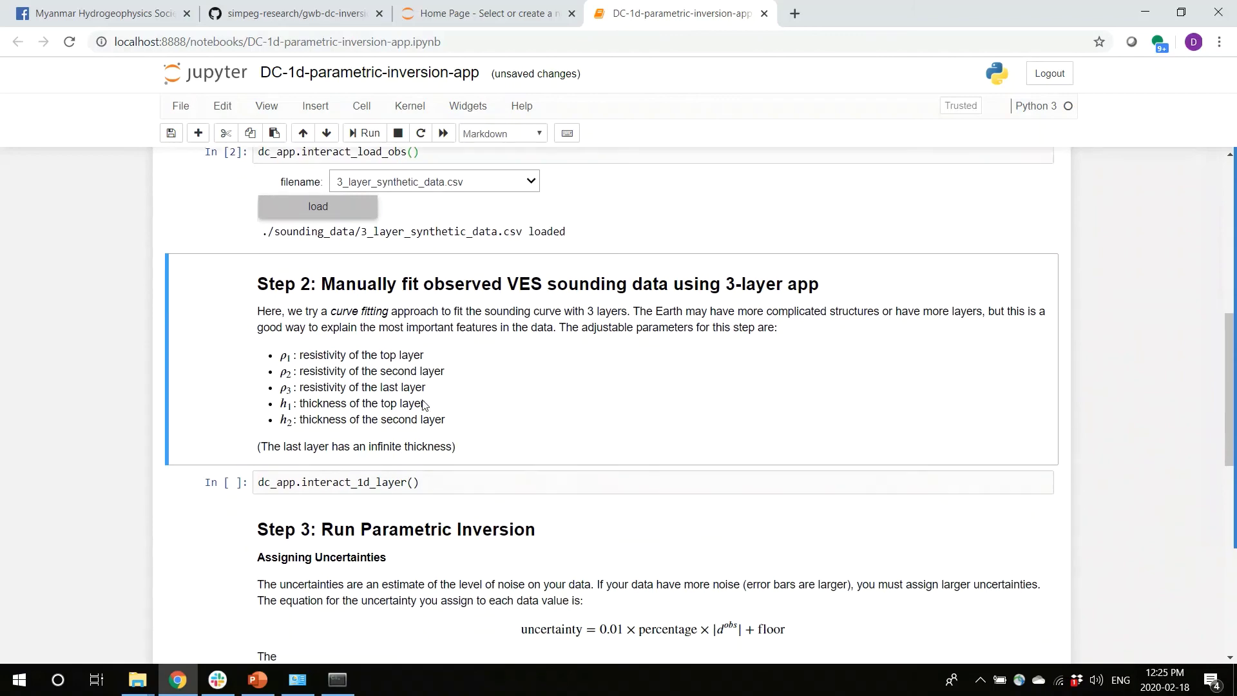
{"action": "left_click", "coordinate": [441, 369]}
{"action": "key", "text": "shift+Return"}
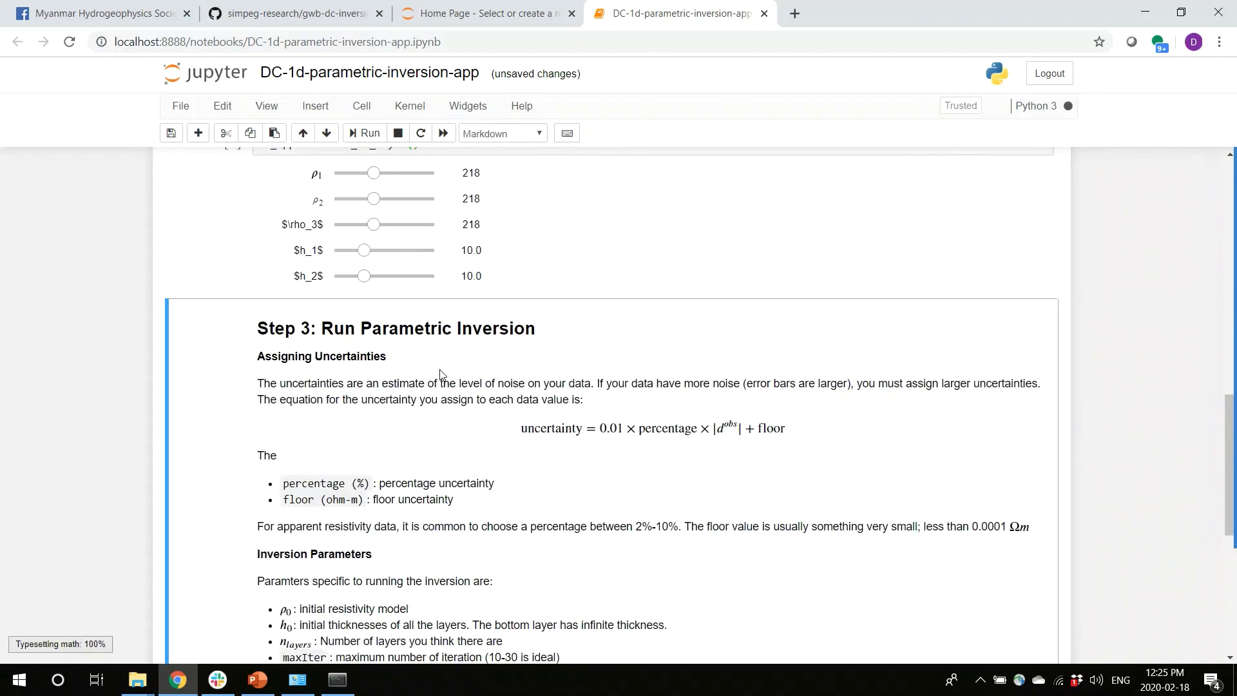
{"action": "key", "text": "shift+Return"}
{"action": "key", "text": "shift+Return"}
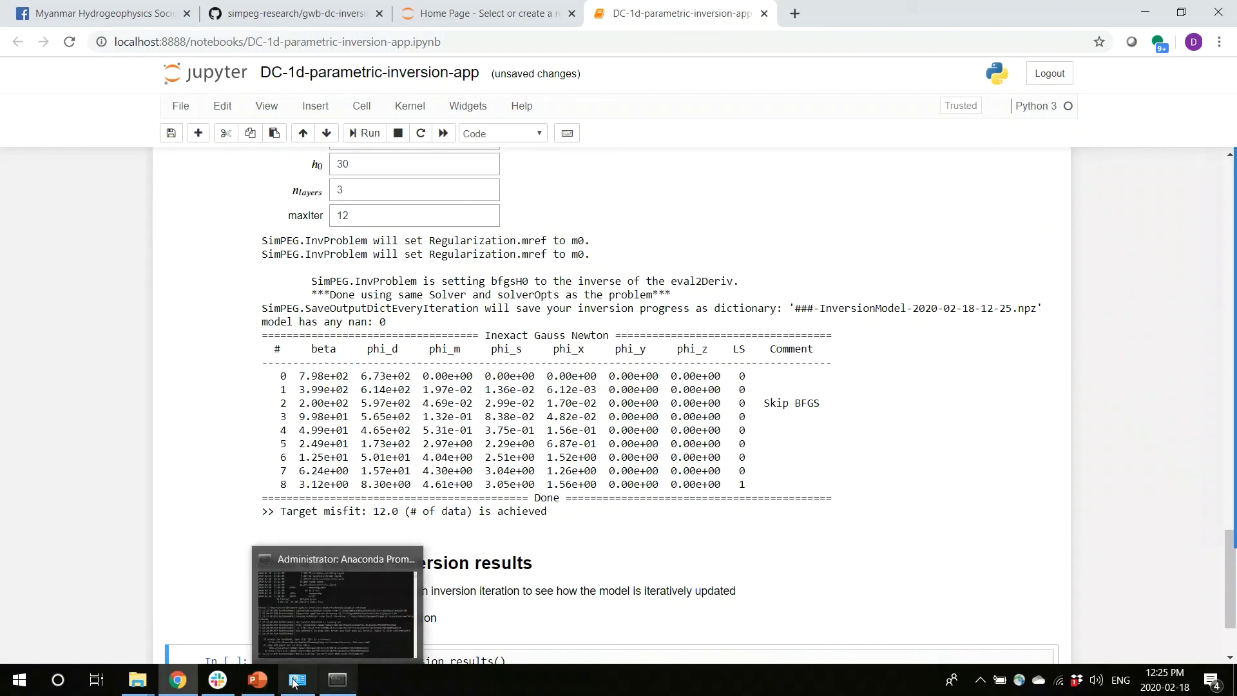
{"action": "mouse_move", "coordinate": [1220, 322]}
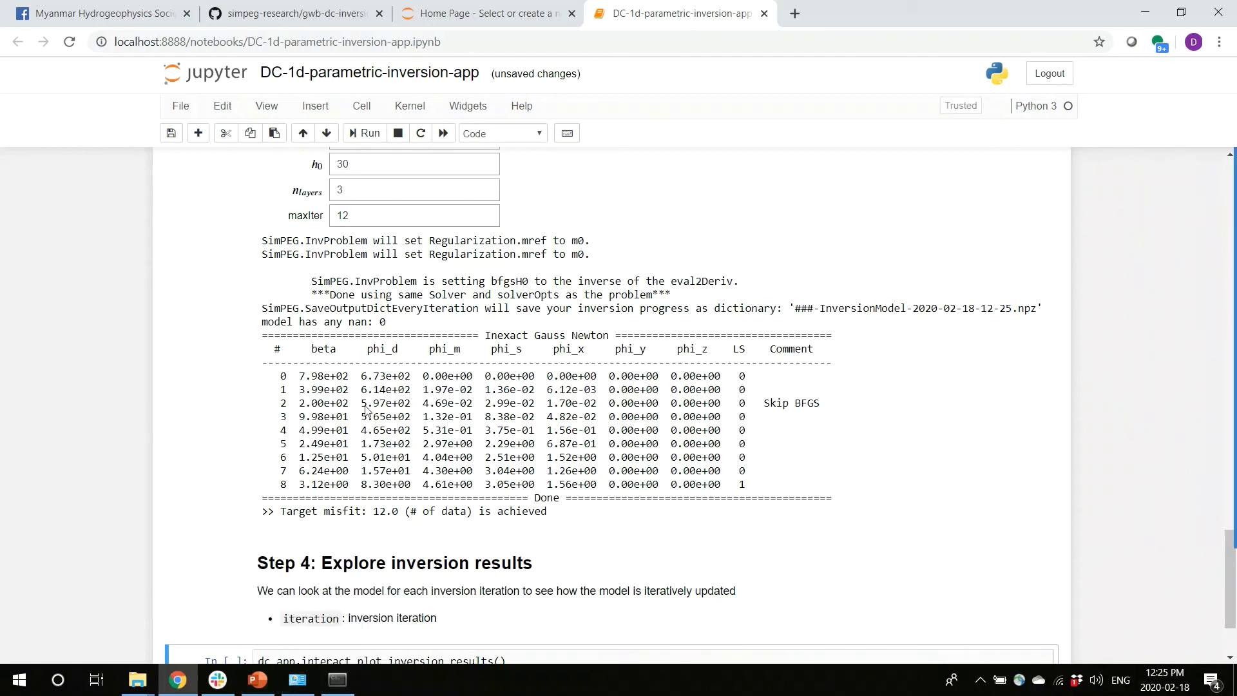